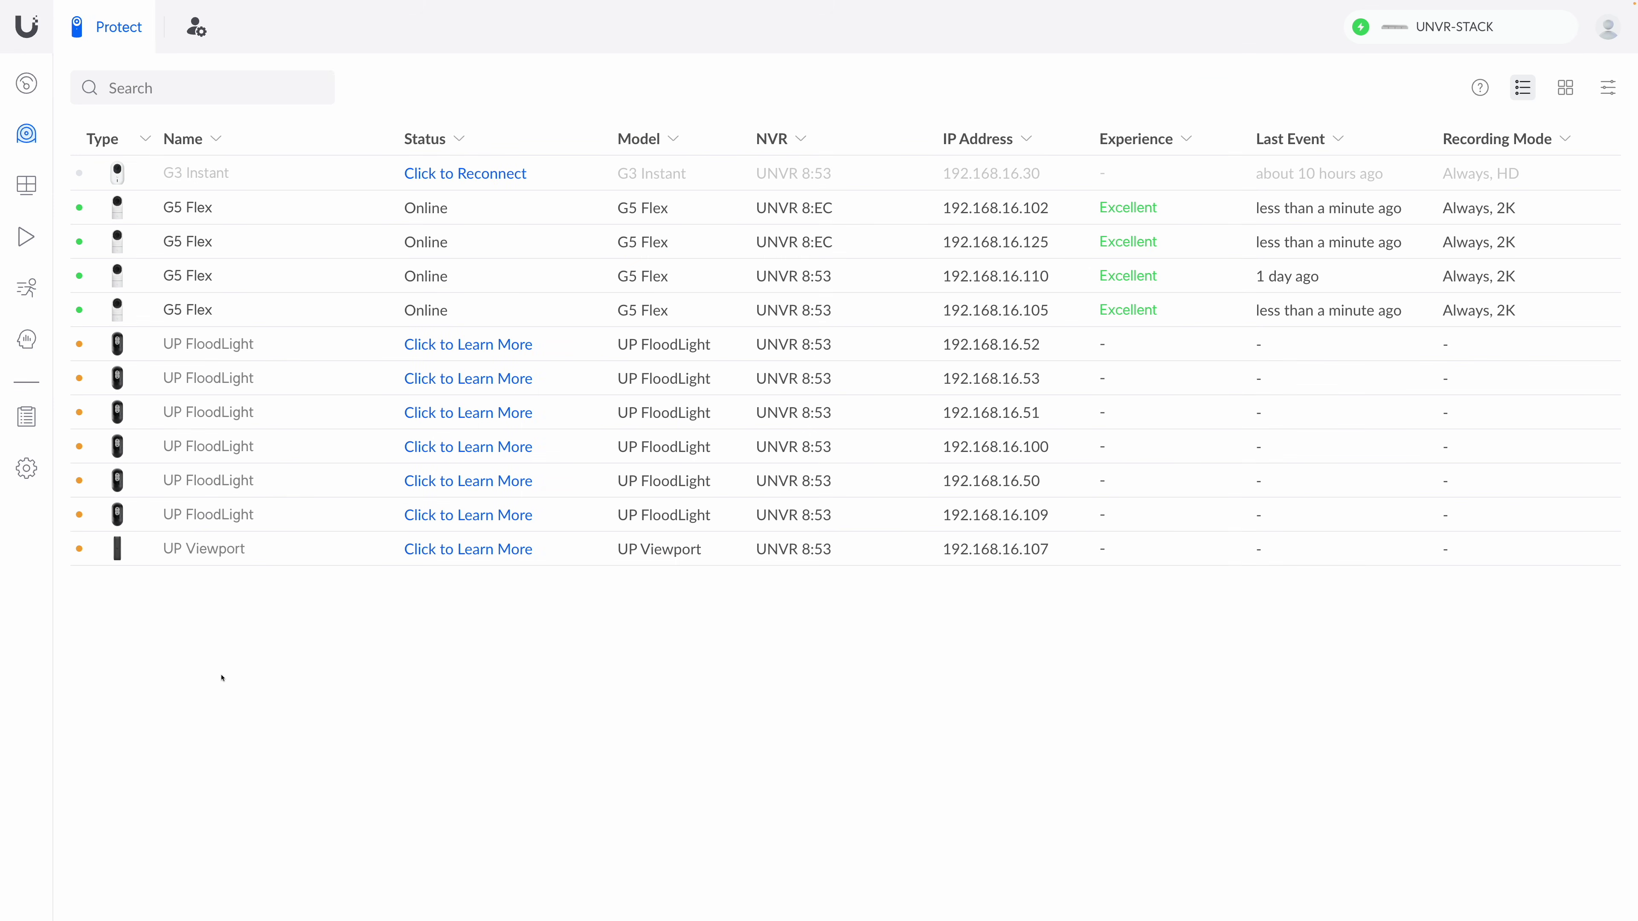
Step: Open the G5 Flex (192.168.16.110) settings, expand Advanced and reveal its High-quality RTSPS stream address
left_click(286, 277)
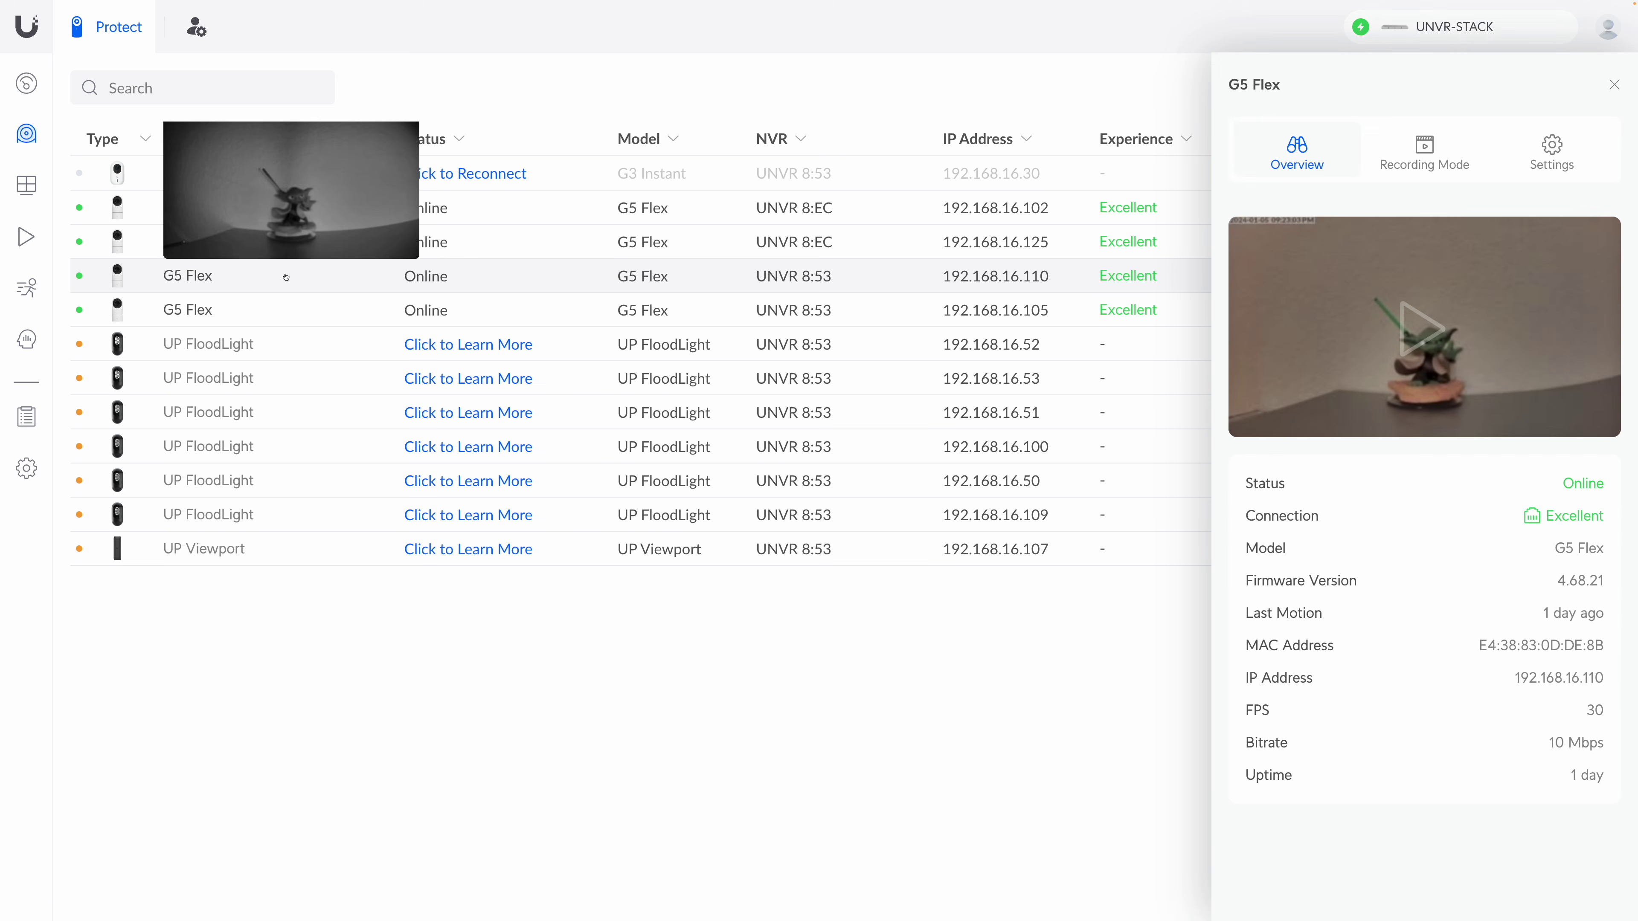
left_click(1552, 158)
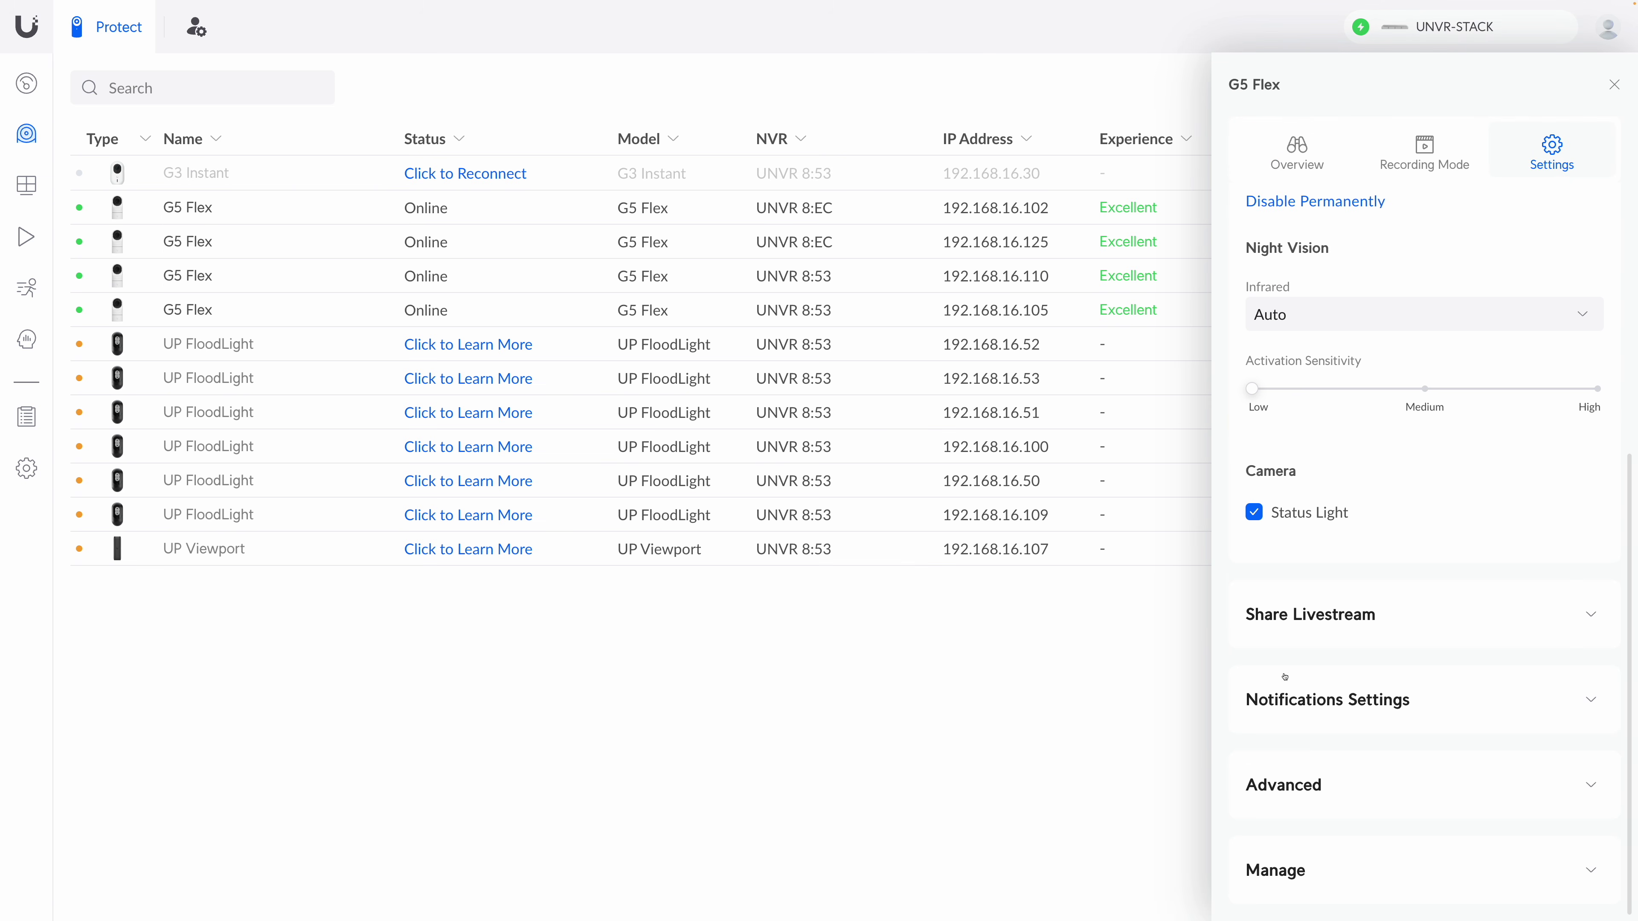
left_click(1276, 795)
scroll(1343, 699, "down", 4)
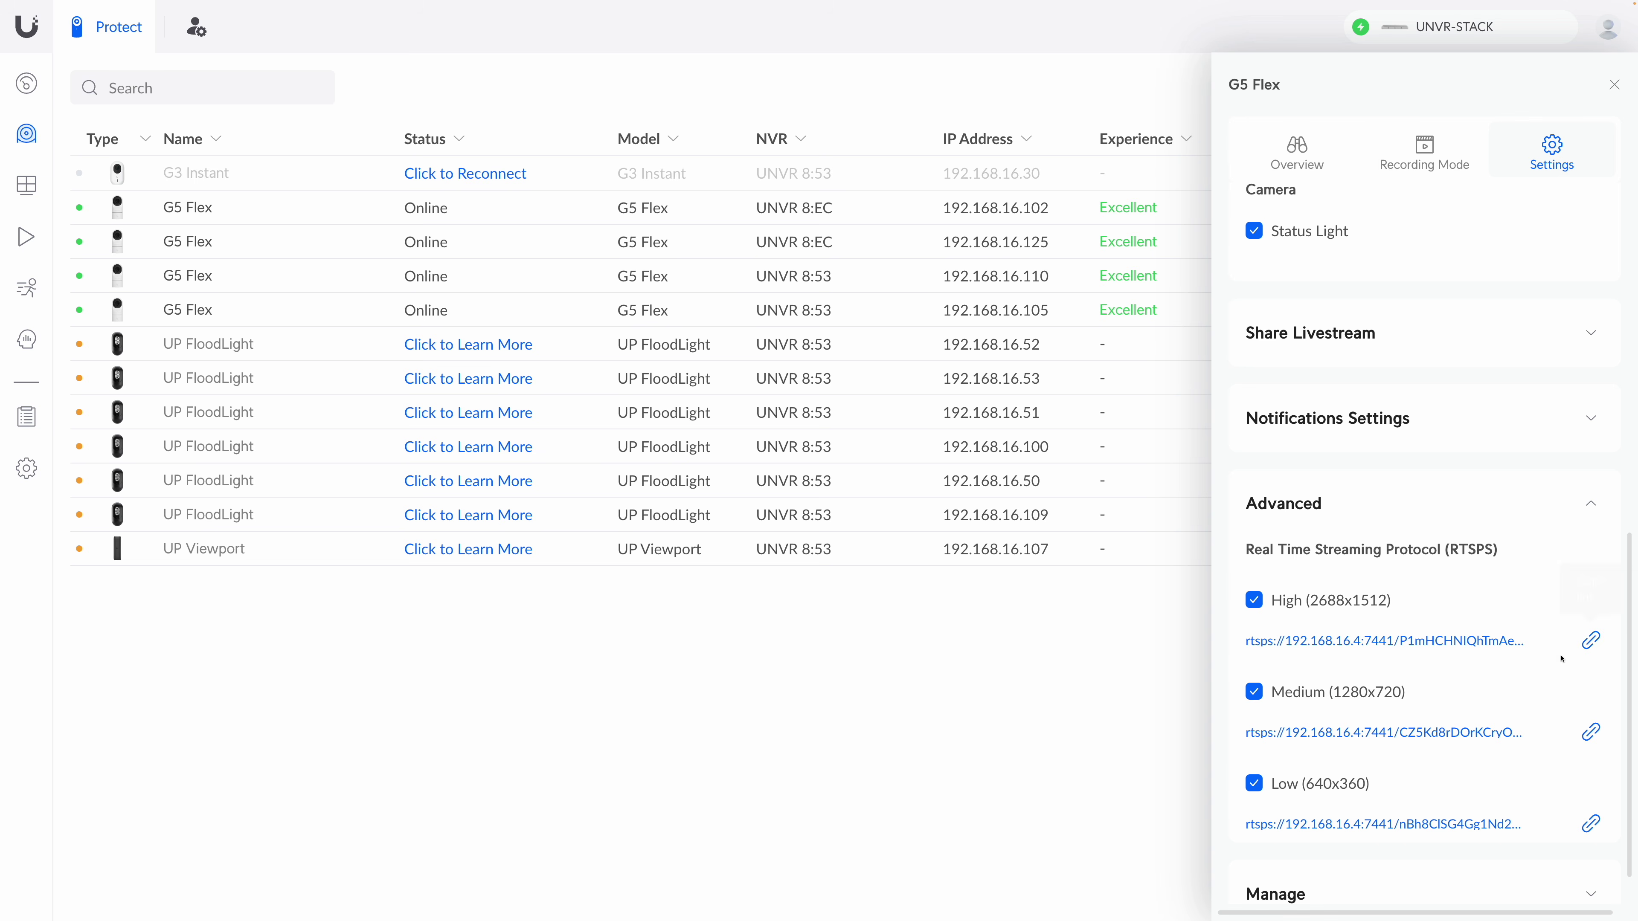
left_click(1370, 641)
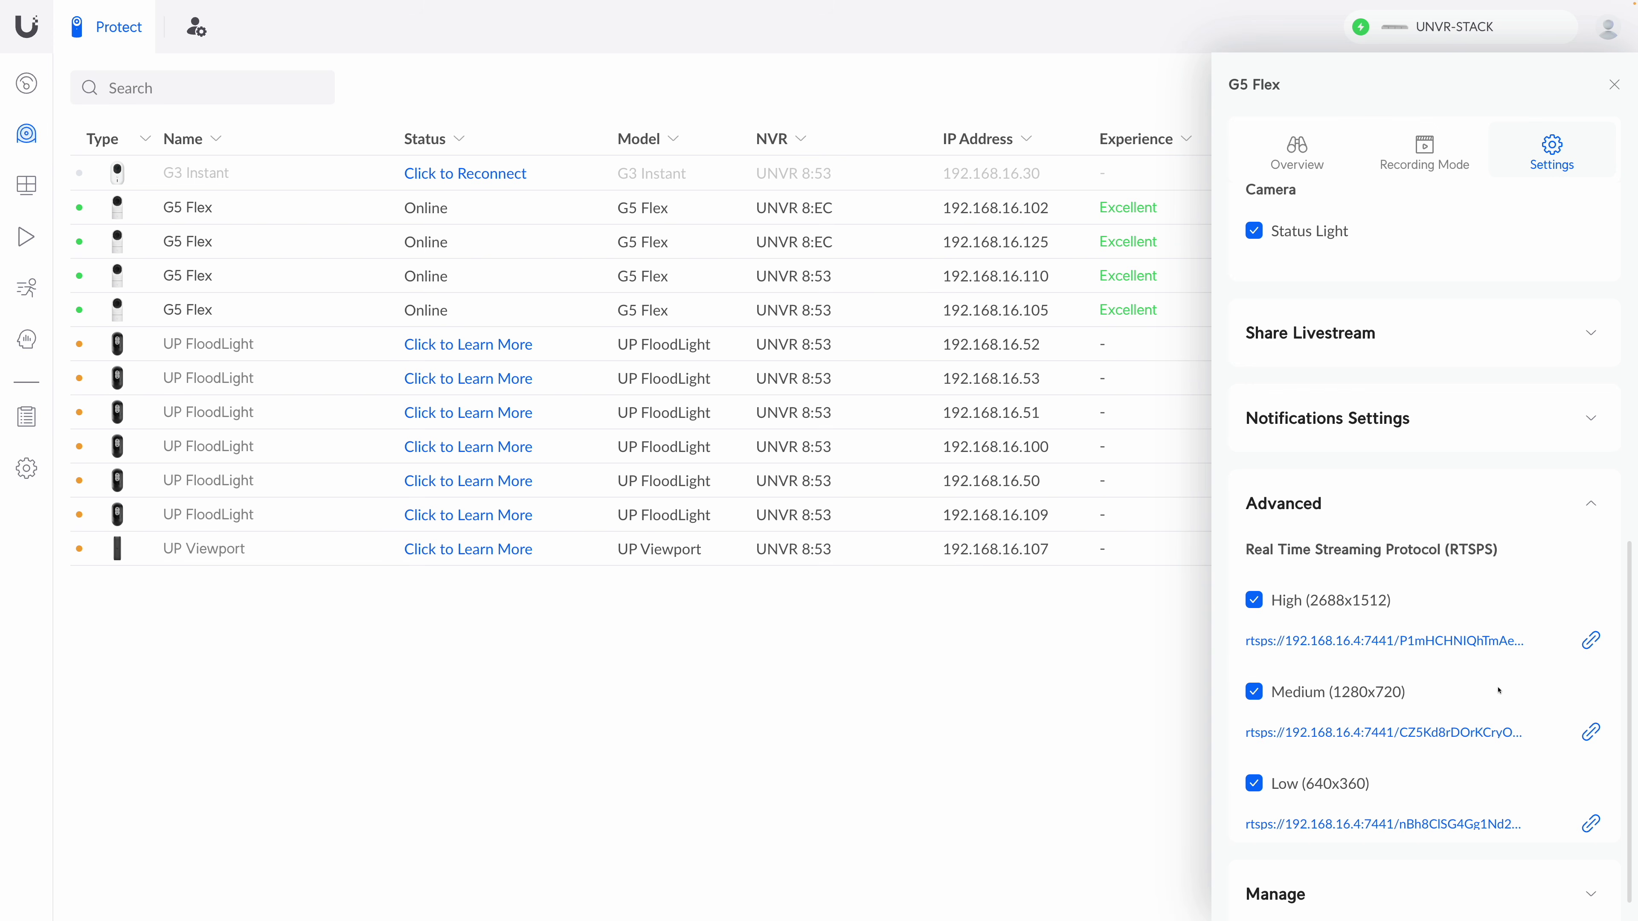
Step: Copy the High-quality RTSPS URL and try to play it in VLC as a network stream
left_click(1590, 641)
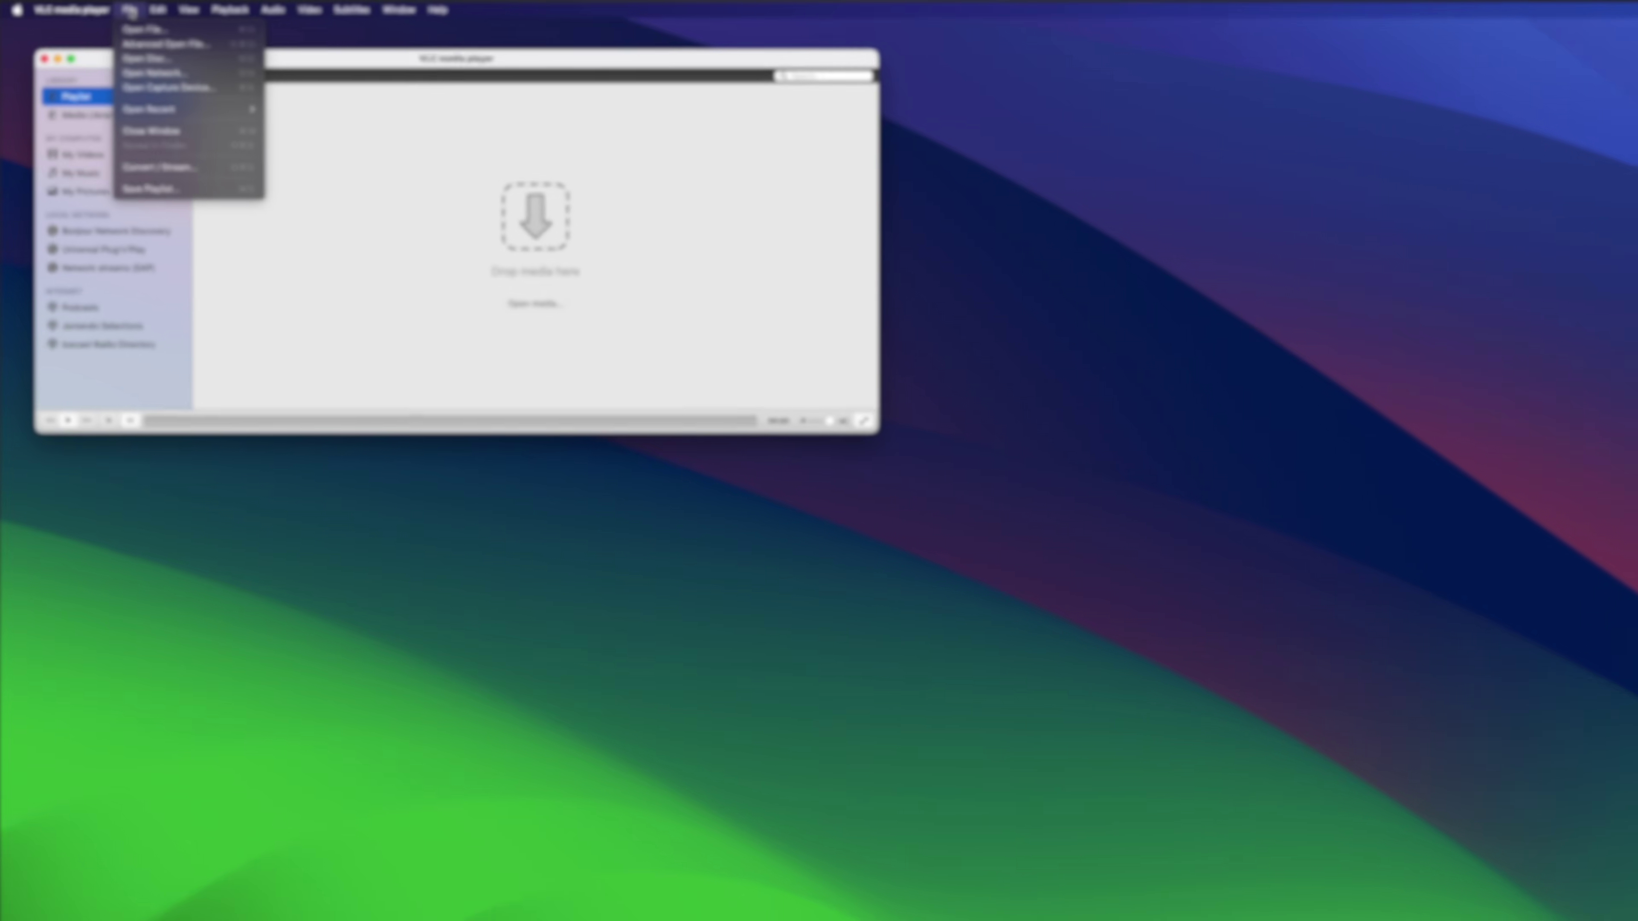
left_click(176, 85)
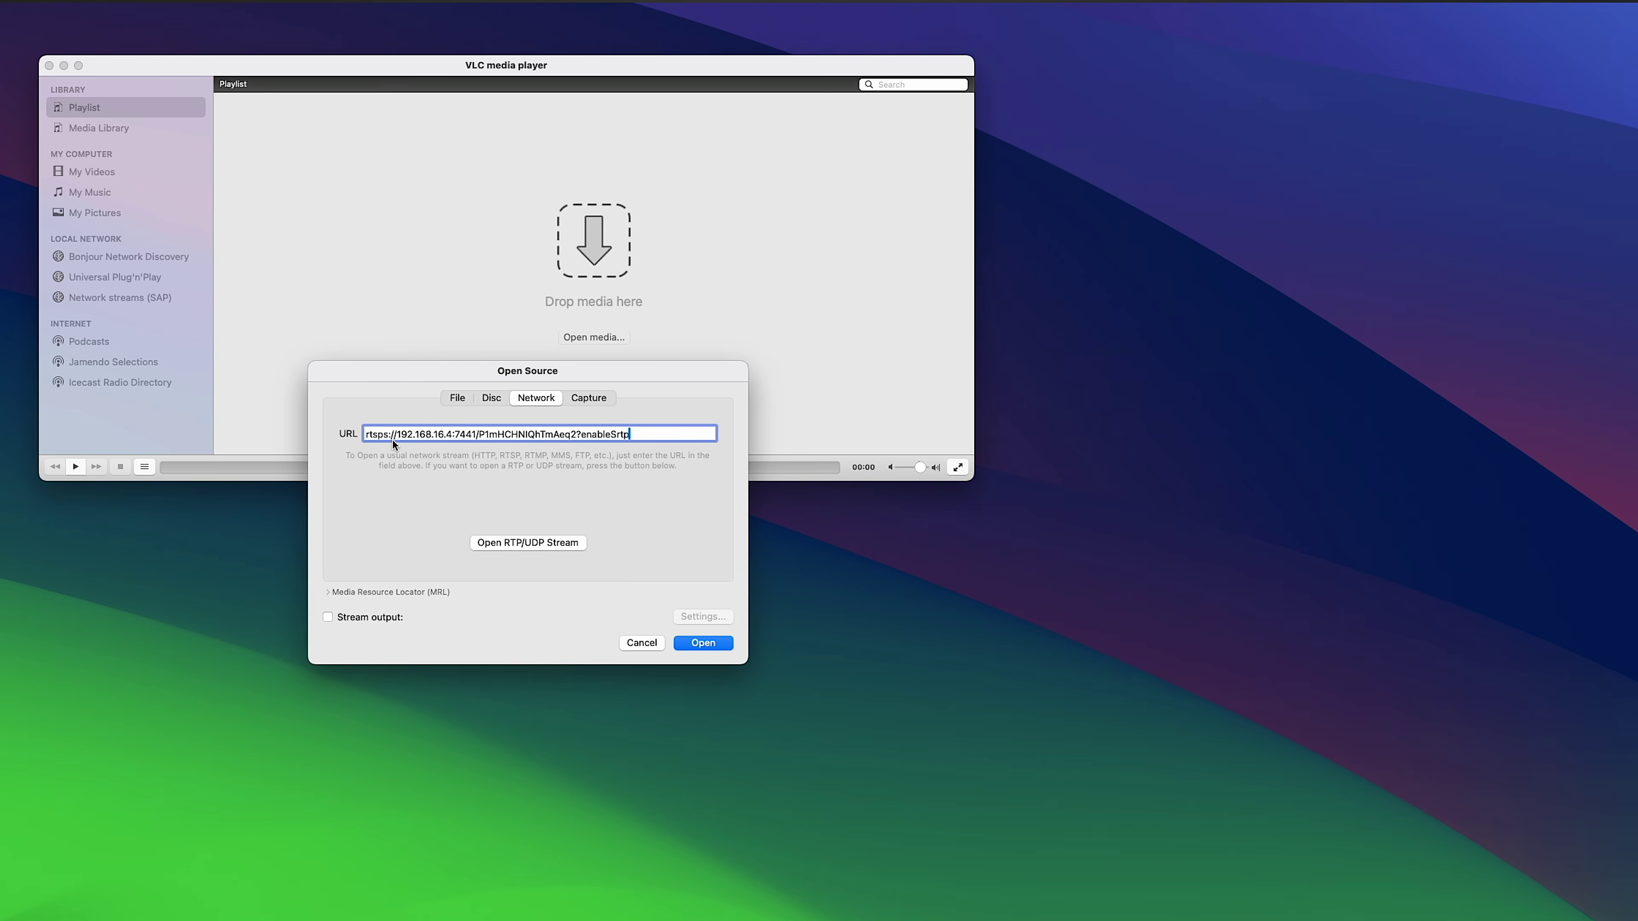
left_click(703, 643)
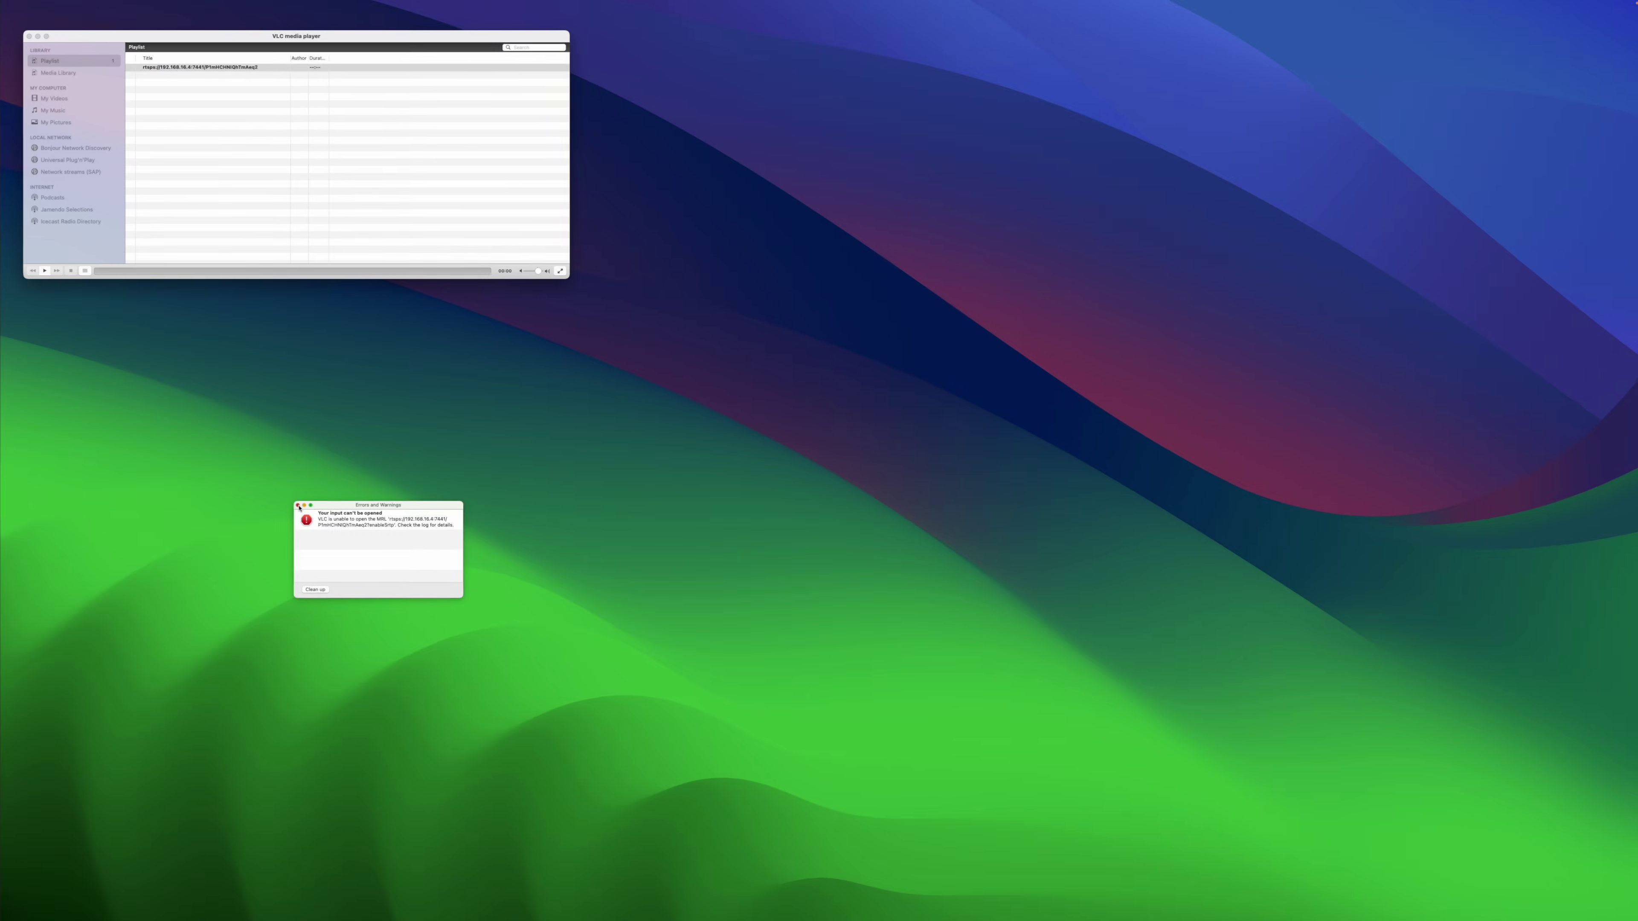
Step: Dismiss the VLC error and reopen the network stream dialog over the player window
left_click(596, 679)
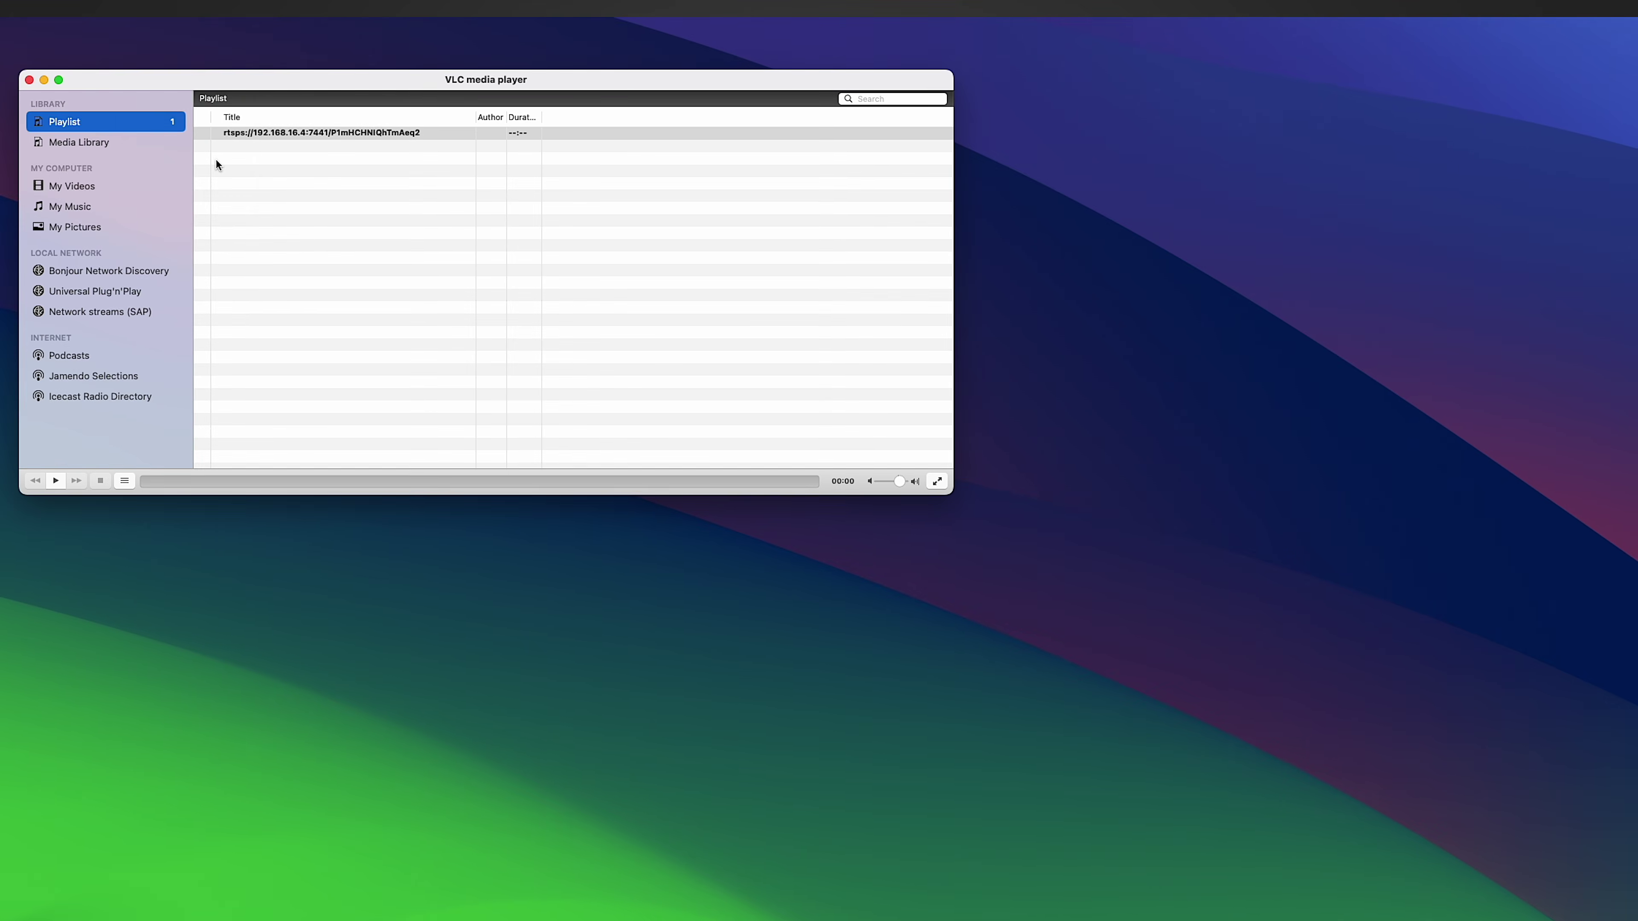
left_click(123, 25)
key("Escape")
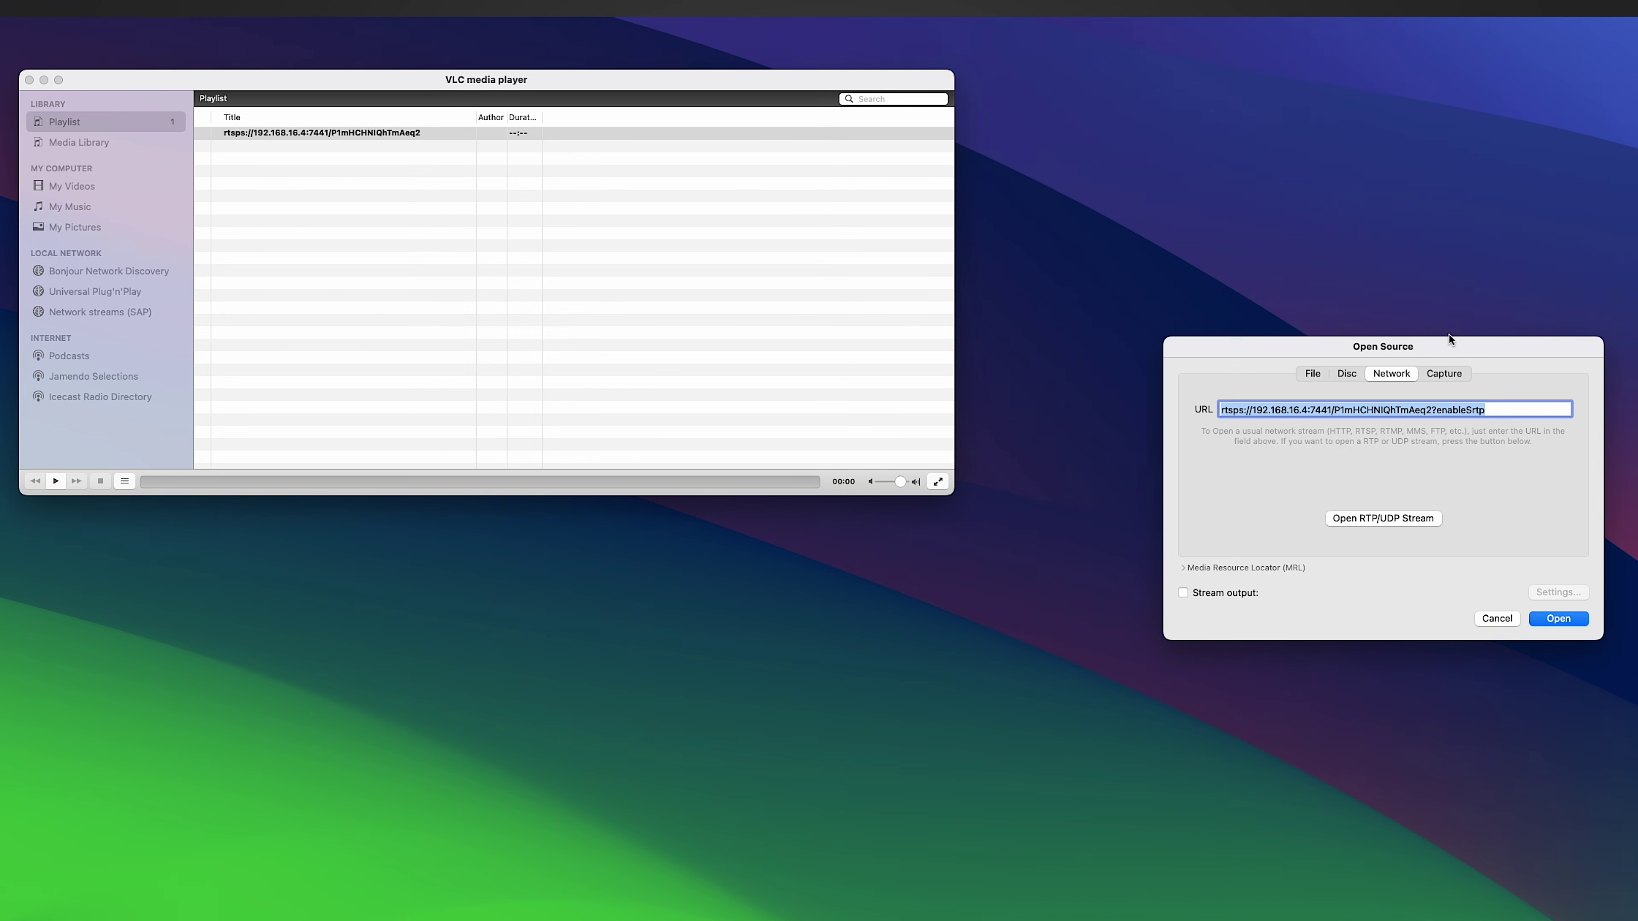
left_click_drag(1451, 341, 603, 214)
Step: Edit the URL to rtsp on port 7447 and select the ?enableSrtp suffix
left_click(409, 284)
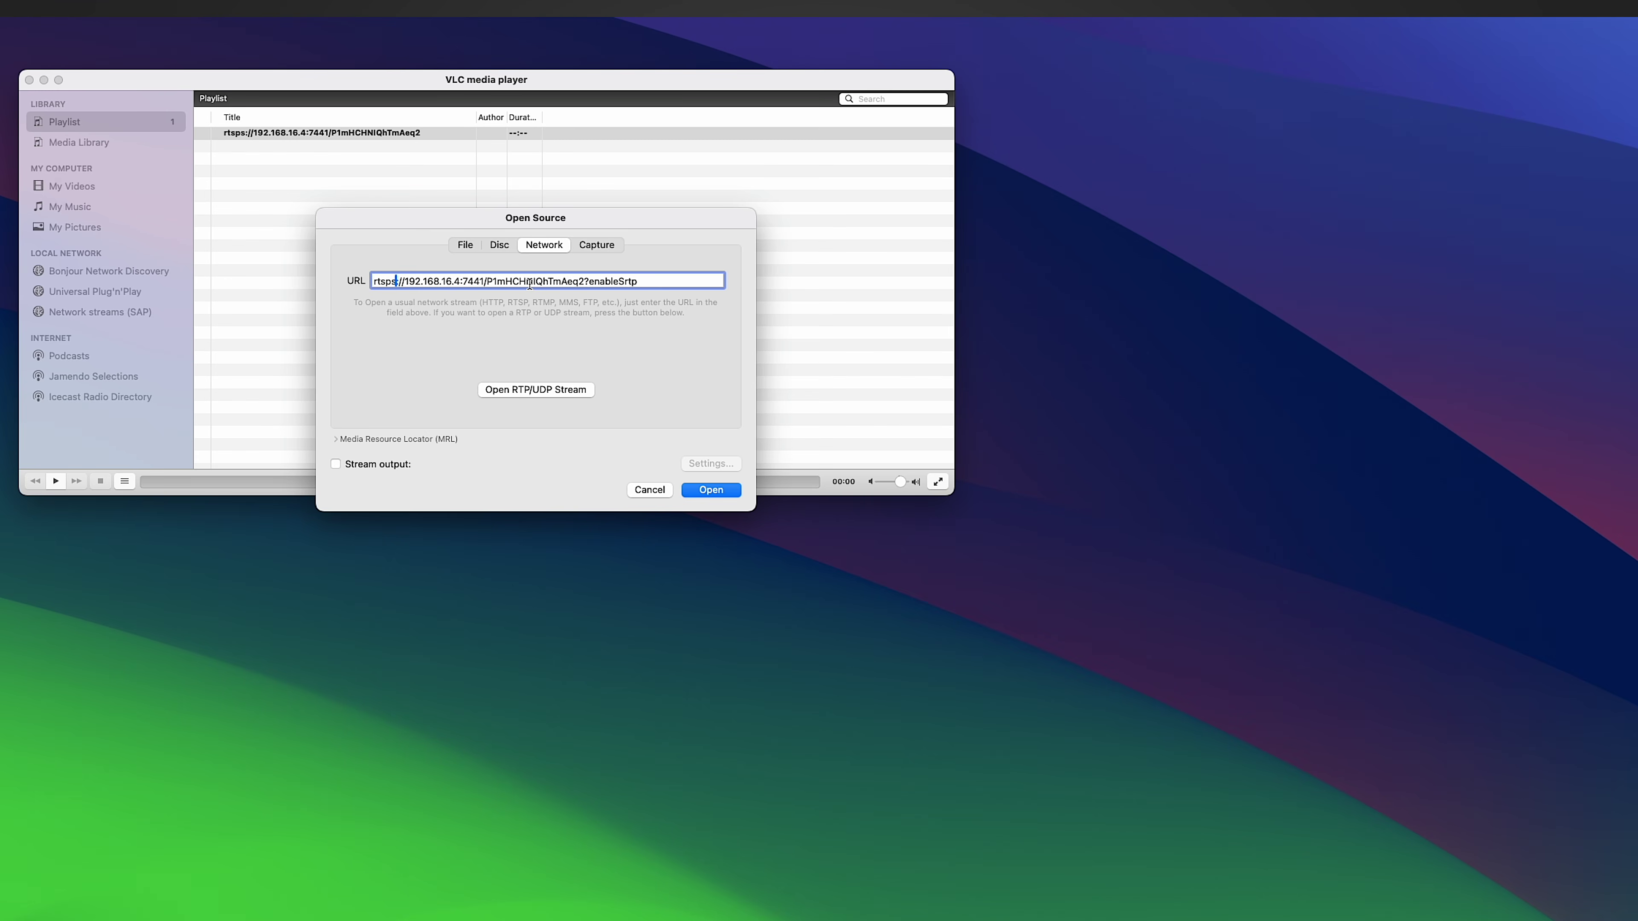
key("BackSpace")
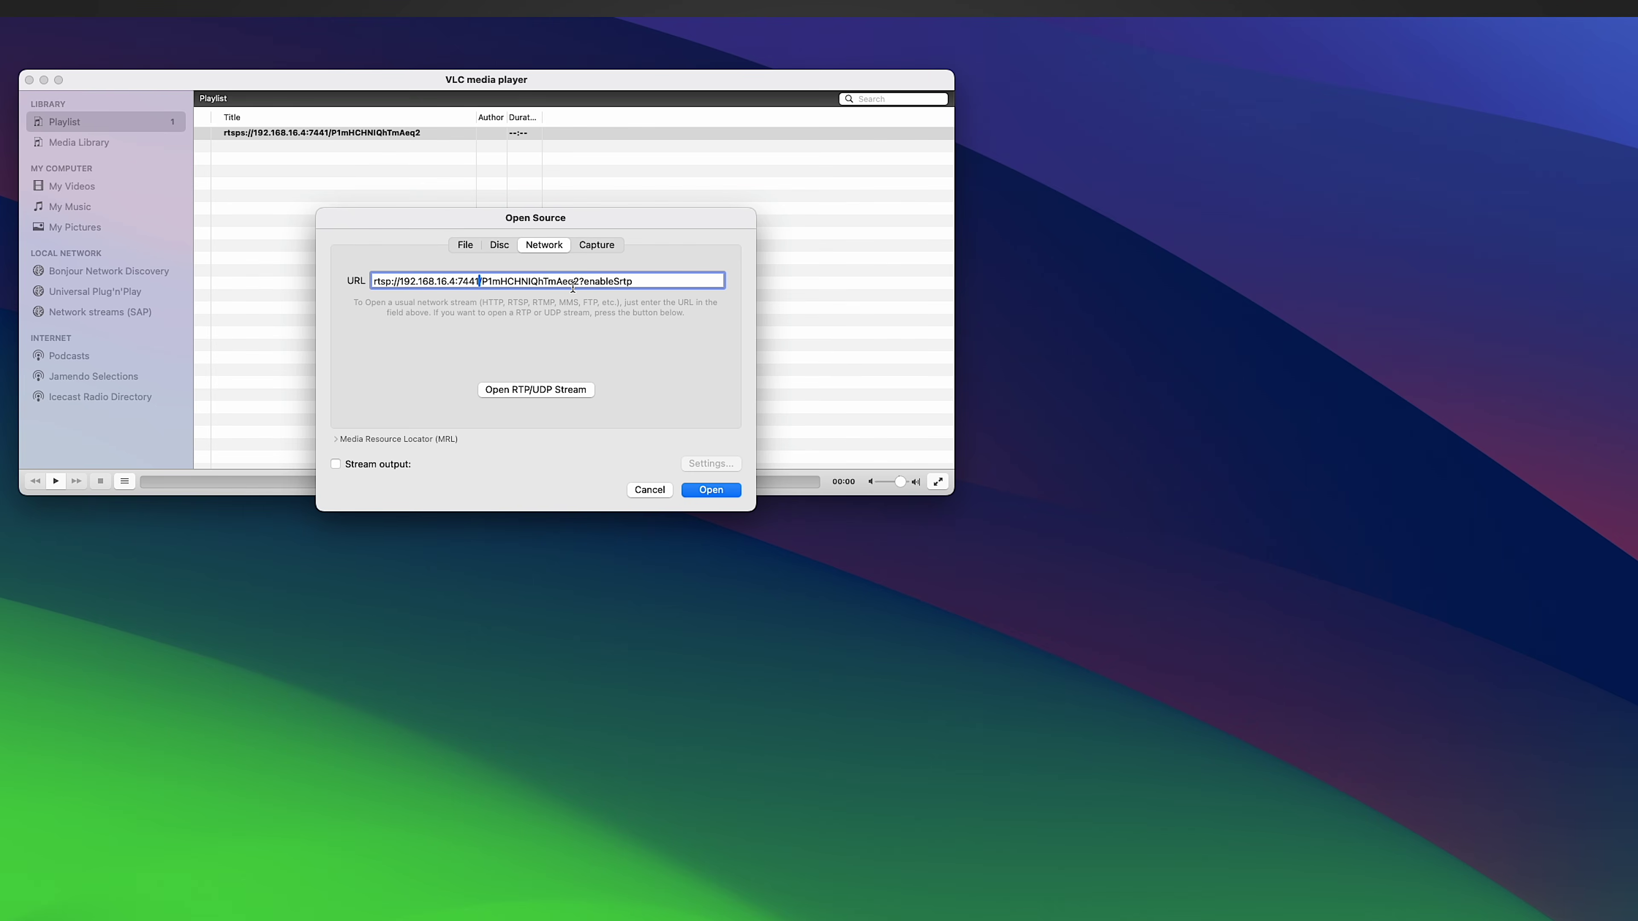
key("BackSpace")
type("7")
left_click_drag(580, 281, 647, 280)
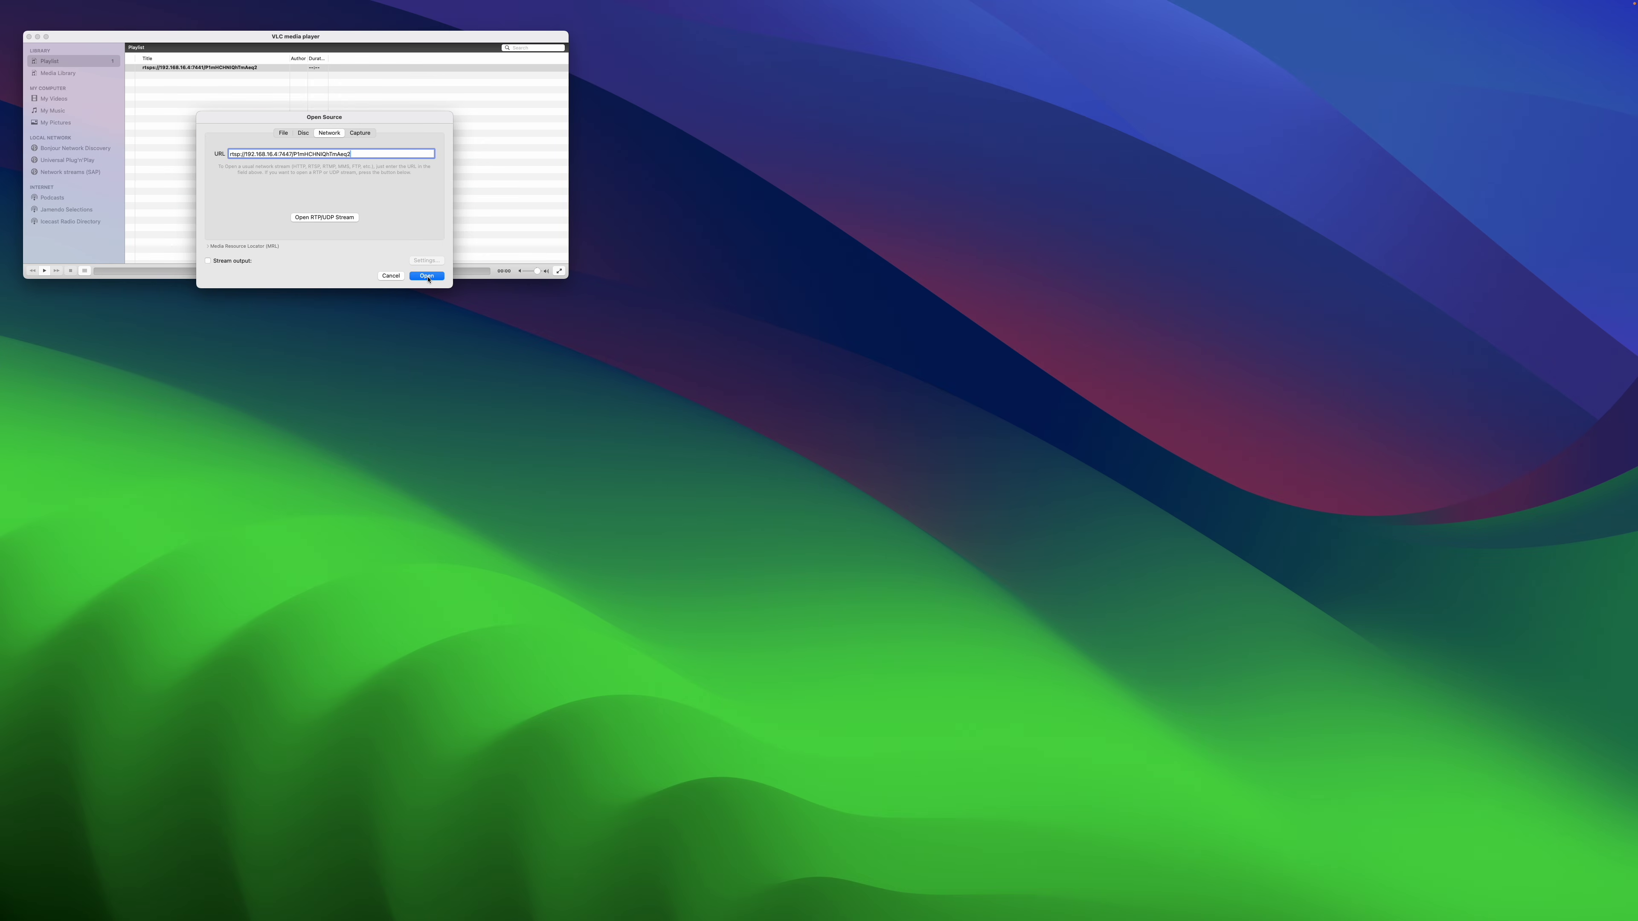
Step: Play the edited rtsp URL to show the G5 Flex's live Yoda feed in VLC
left_click(427, 276)
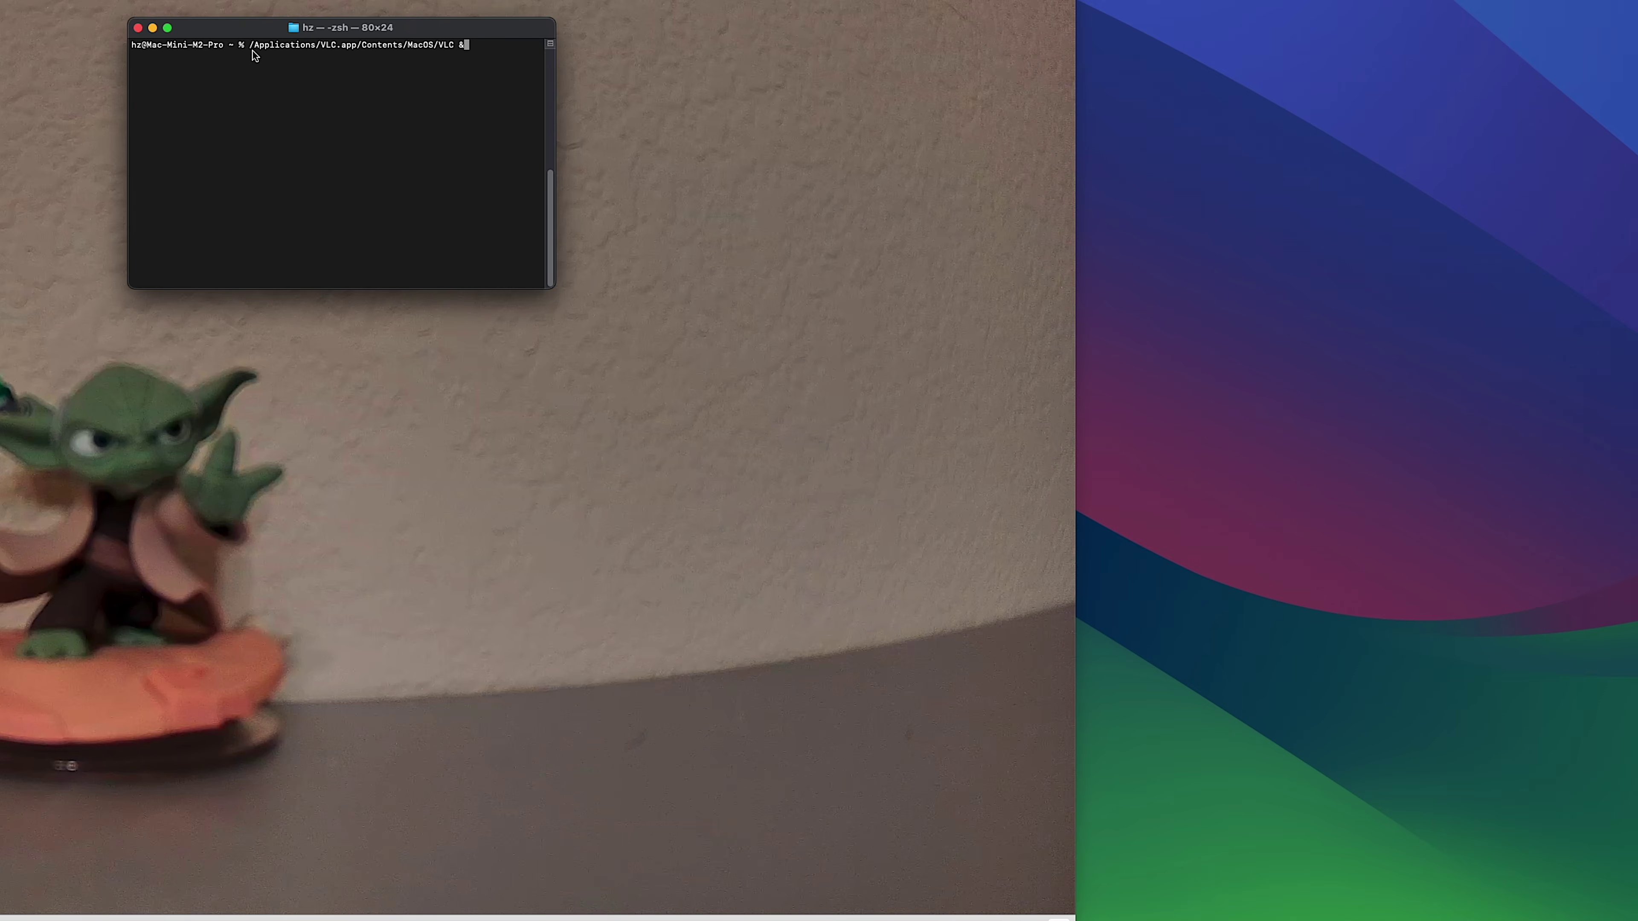
Step: Launch three extra VLC instances from Terminal with '/Applications/VLC.app/Contents/MacOS/VLC &'
double_click(251, 50)
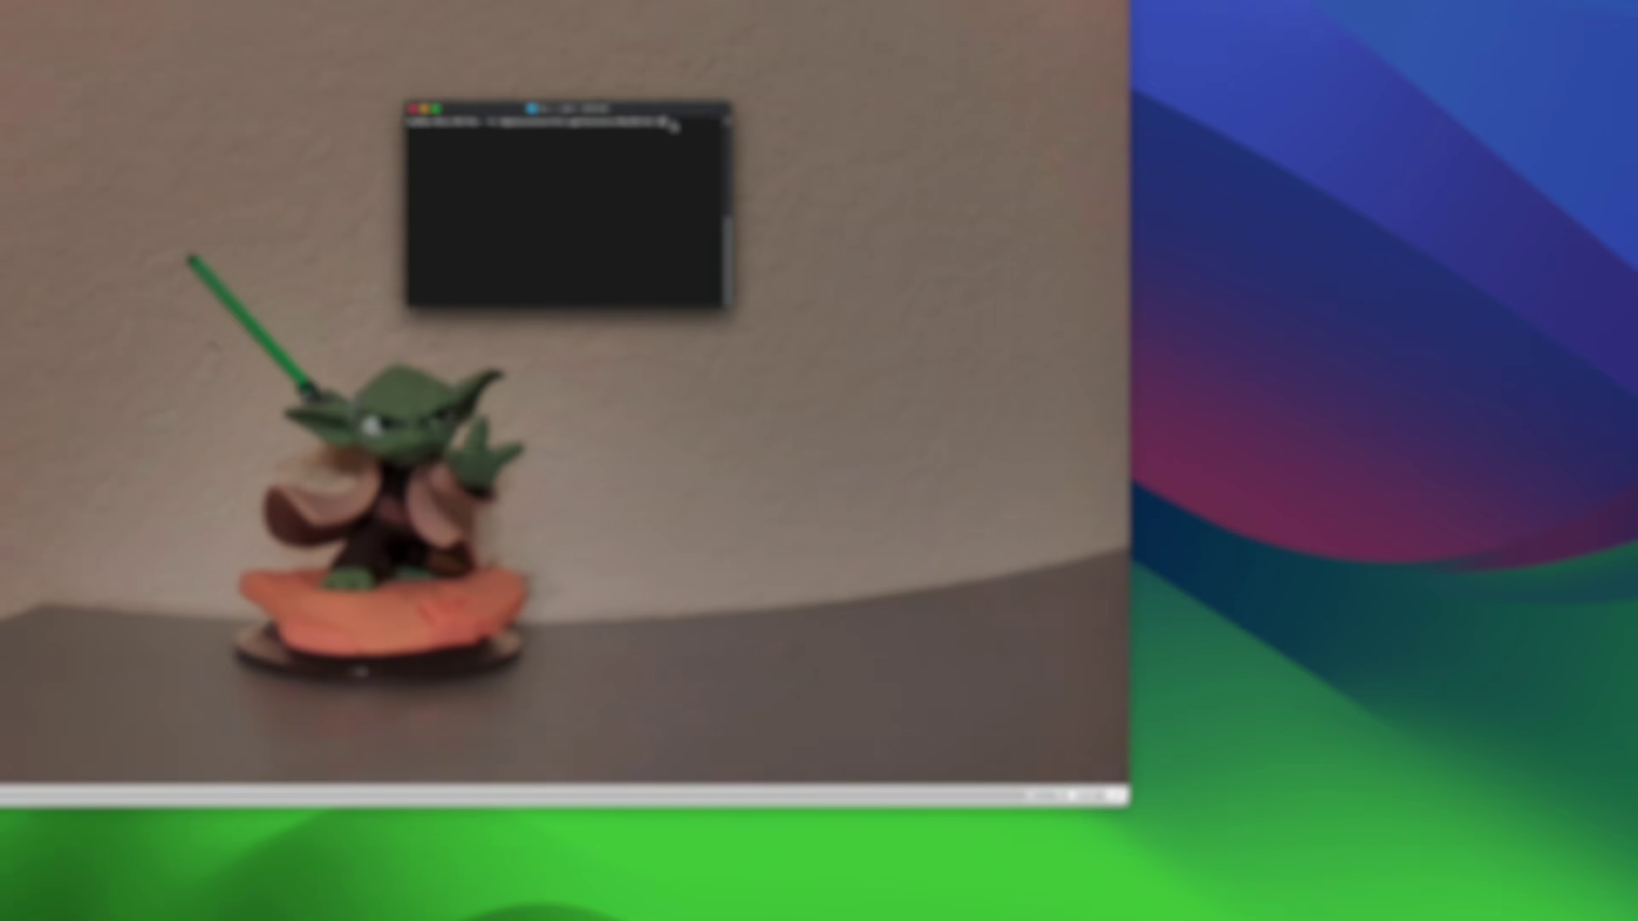
key("Return")
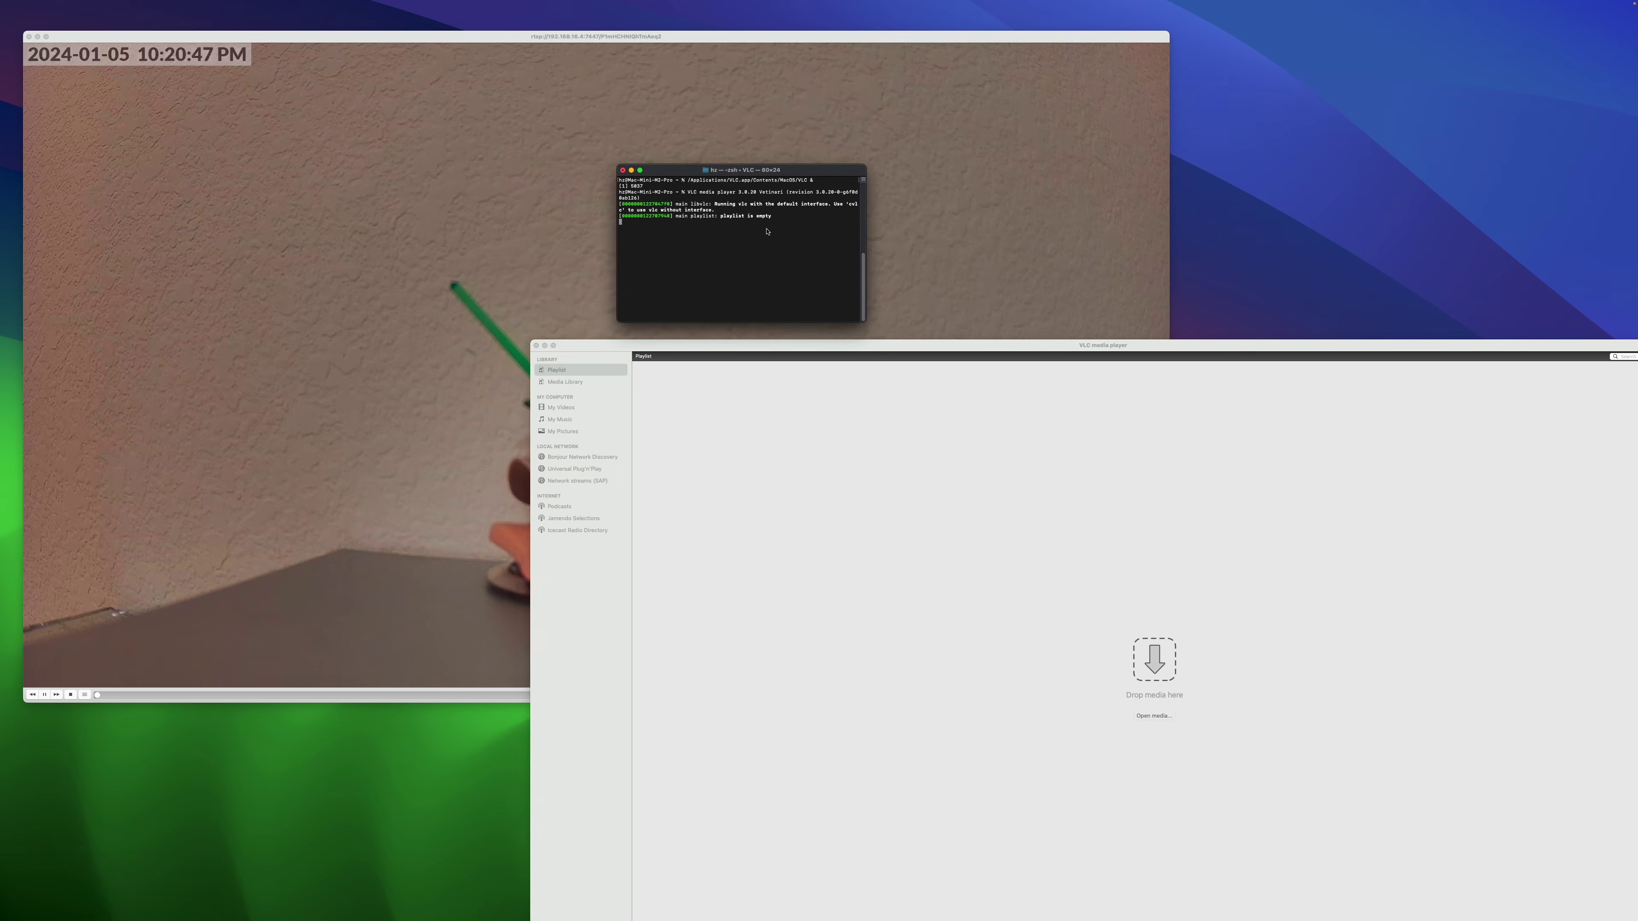
key("Return")
key("Up")
key("Return")
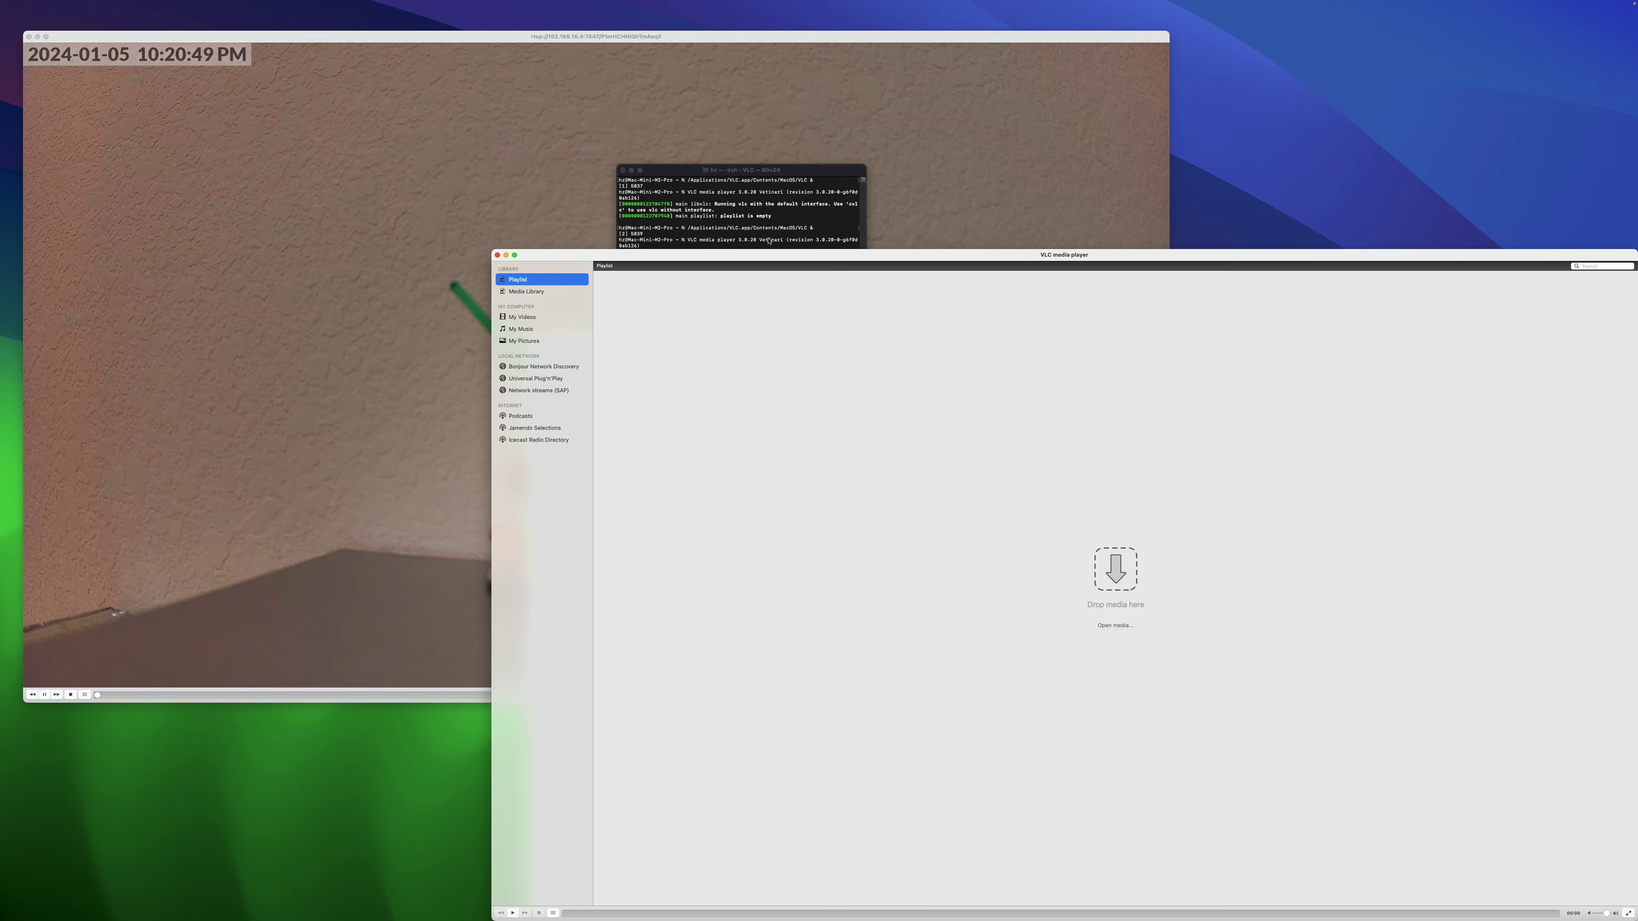
left_click_drag(765, 257, 803, 348)
left_click(808, 278)
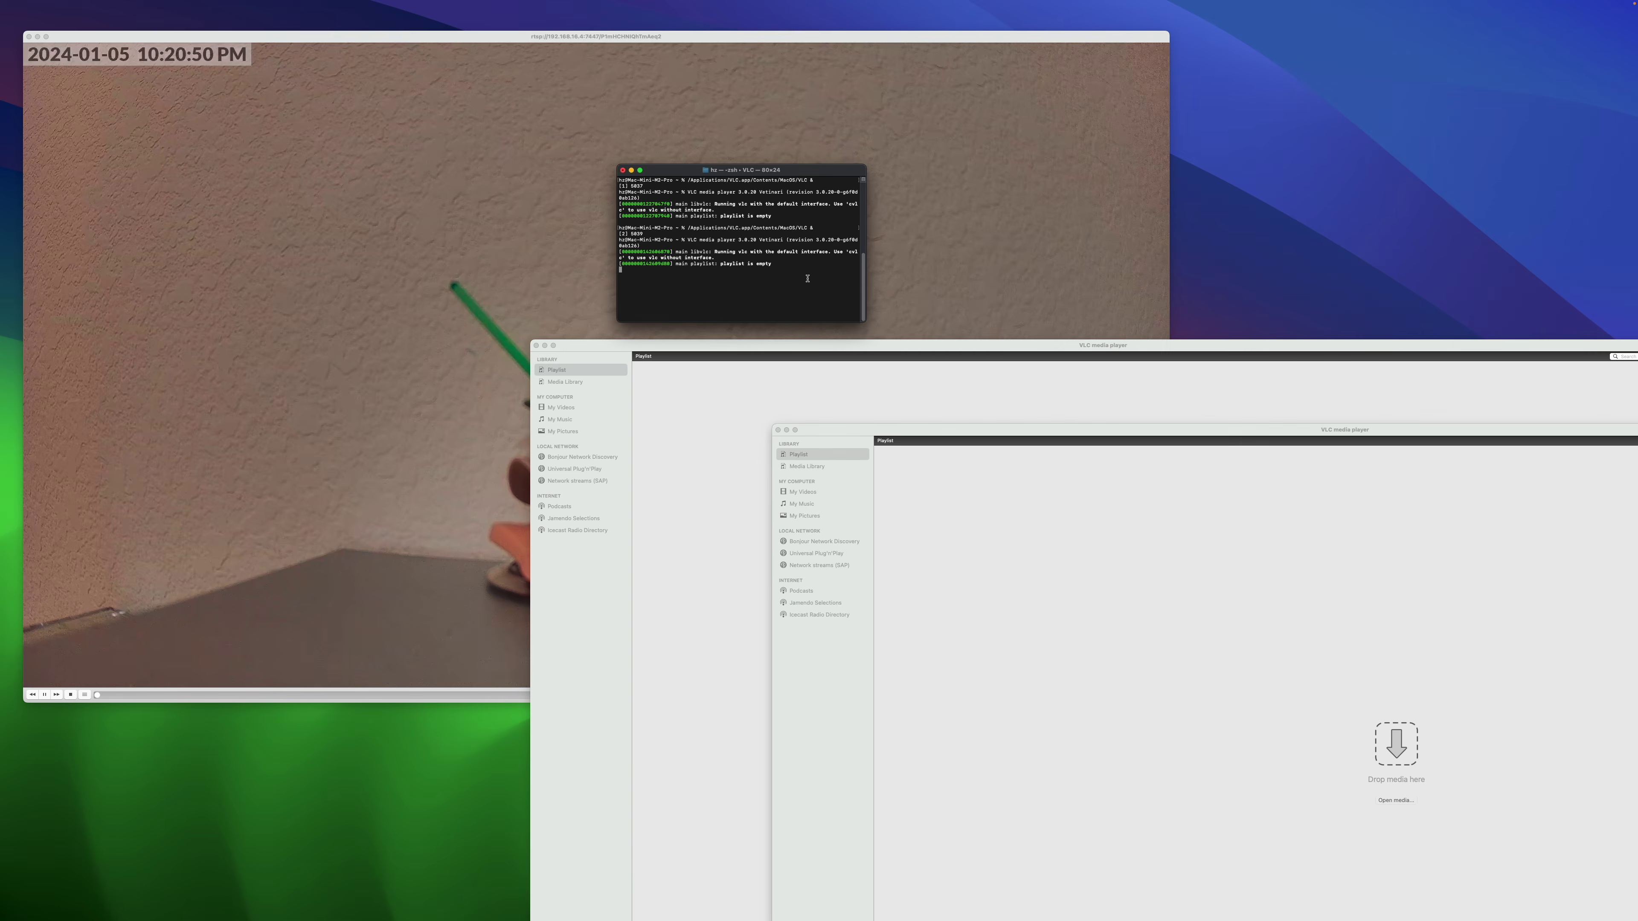
key("Return")
key("Up")
key("Return")
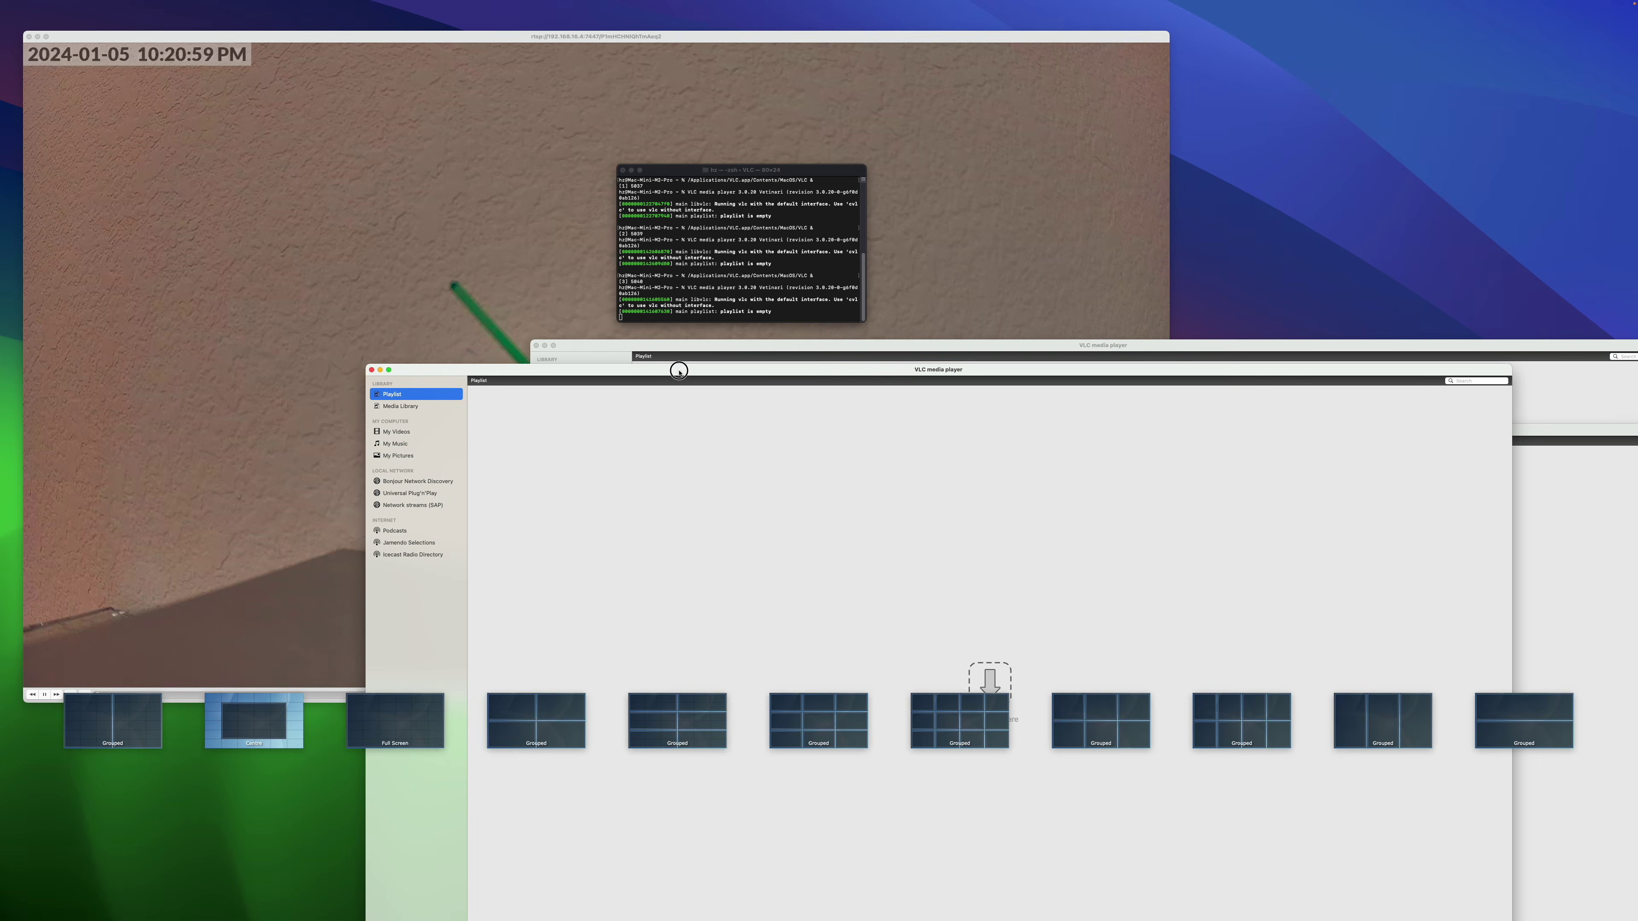
left_click(718, 347)
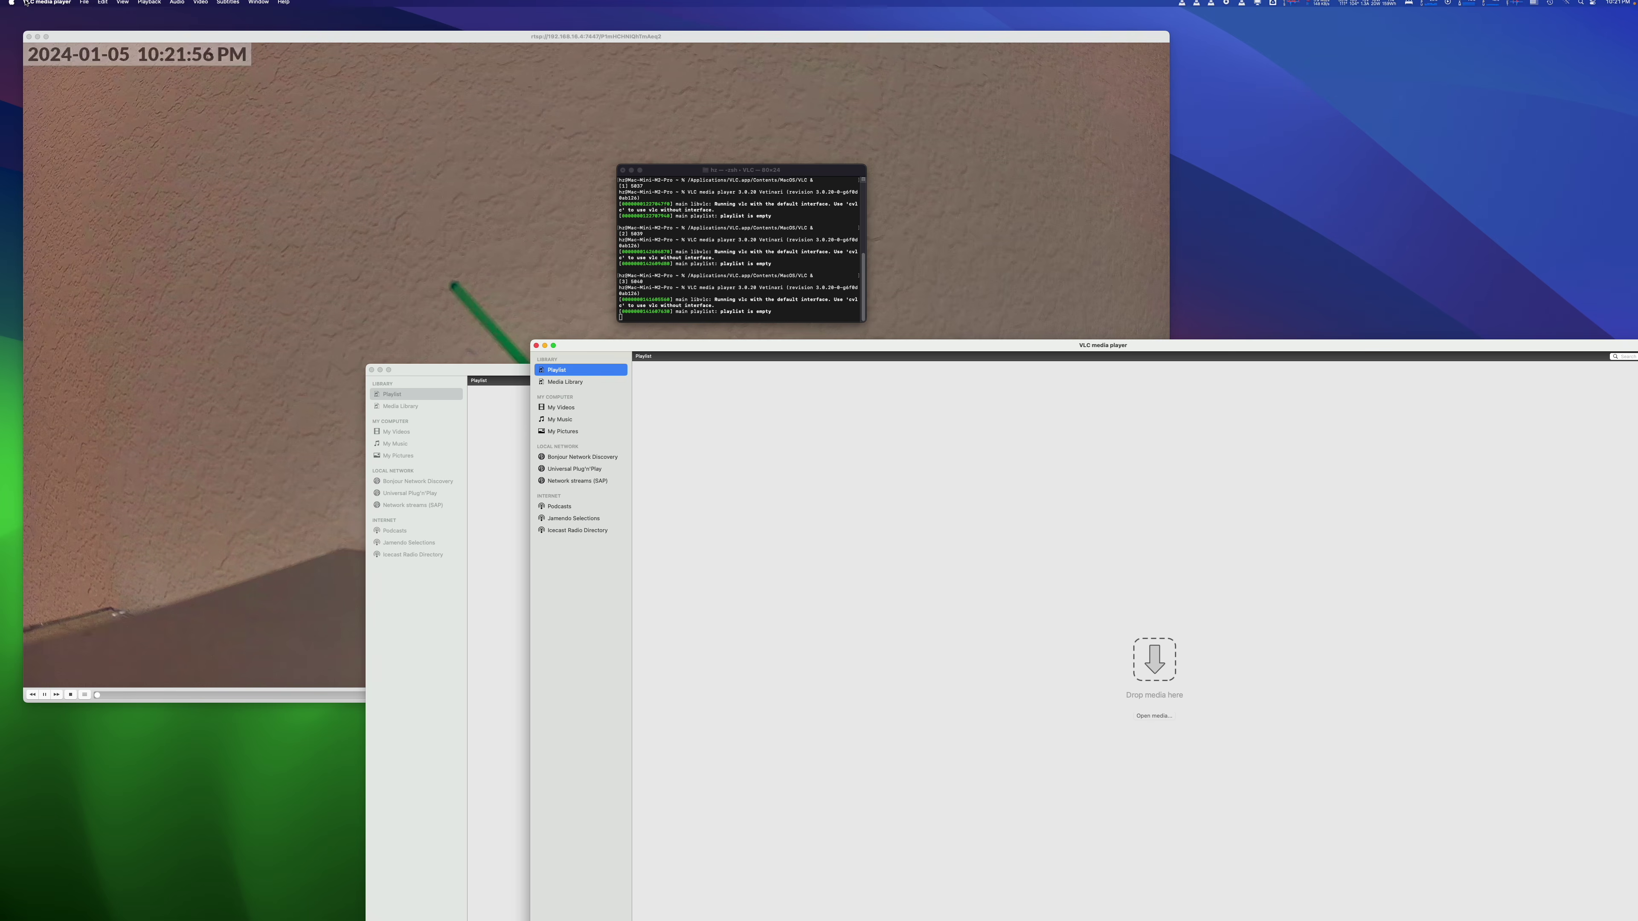
Step: Play the Chewbacca camera's stream in a second VLC window as rtsp without ?enableSrtp
key("super+n")
left_click(785, 229)
key("BackSpace")
key("BackSpace")
key("BackSpace")
key("BackSpace")
key("BackSpace")
key("BackSpace")
key("BackSpace")
key("BackSpace")
key("BackSpace")
key("BackSpace")
key("BackSpace")
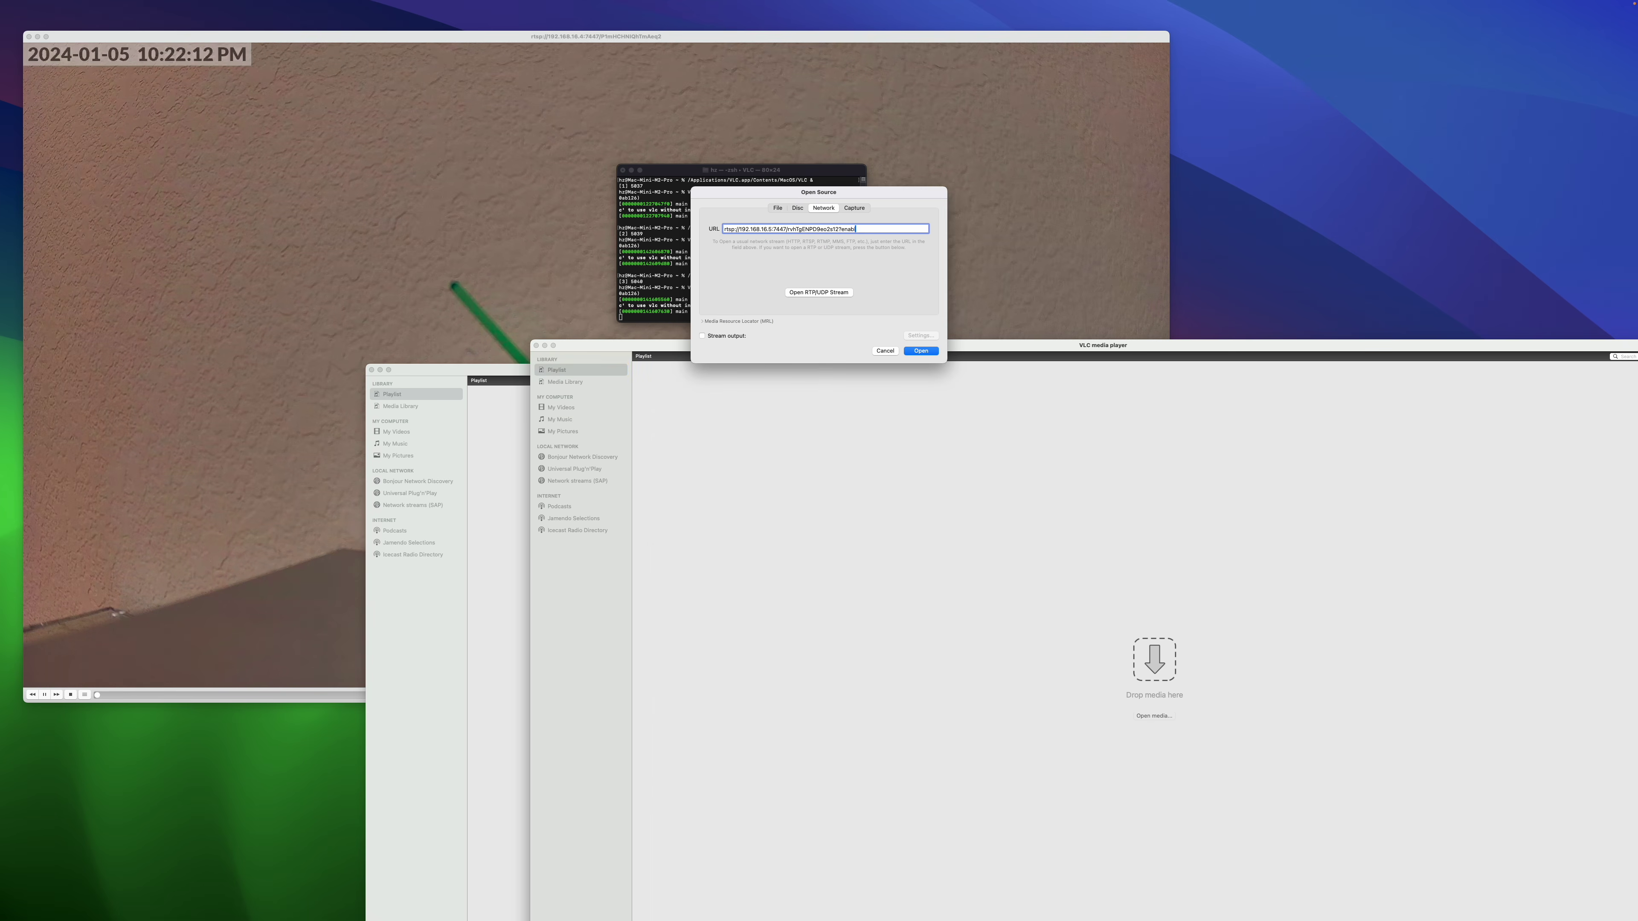
left_click(920, 350)
left_click_drag(919, 345, 777, 138)
Step: Paste the next camera's URL in an empty VLC window, convert it to rtsp port 7447, and play Obi-Wan
left_click(618, 830)
left_click(92, 4)
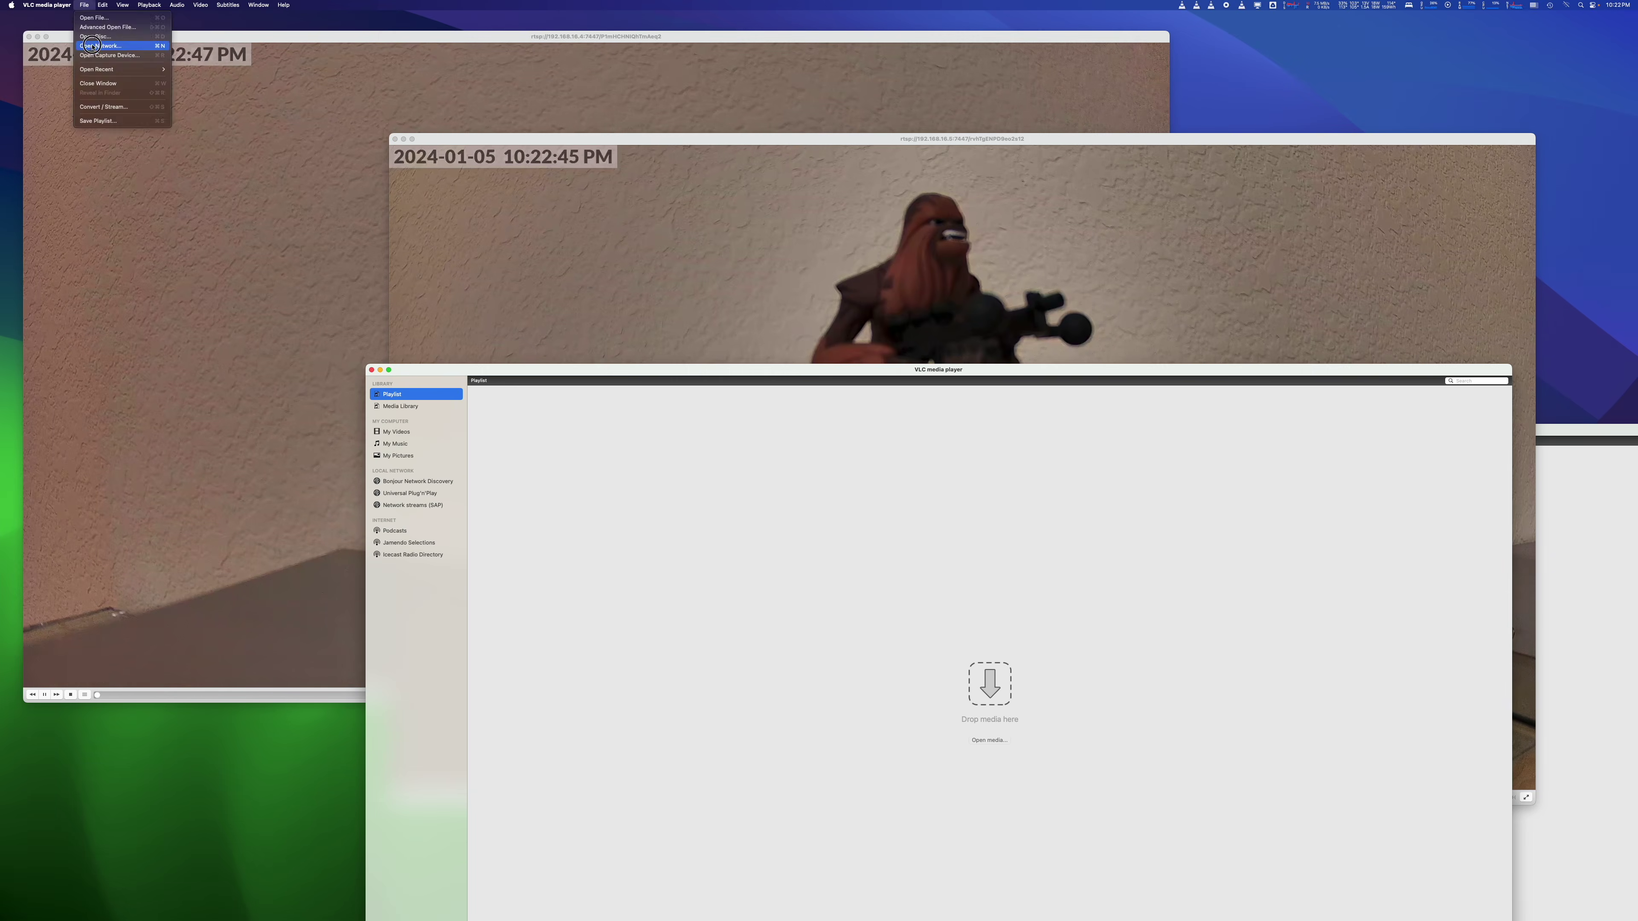
left_click(106, 46)
key("super+v")
key("BackSpace")
key("BackSpace")
key("BackSpace")
key("BackSpace")
key("BackSpace")
key("BackSpace")
key("BackSpace")
key("BackSpace")
key("BackSpace")
key("BackSpace")
key("BackSpace")
left_click(789, 229)
key("BackSpace")
type("7")
left_click(741, 229)
key("BackSpace")
key("Return")
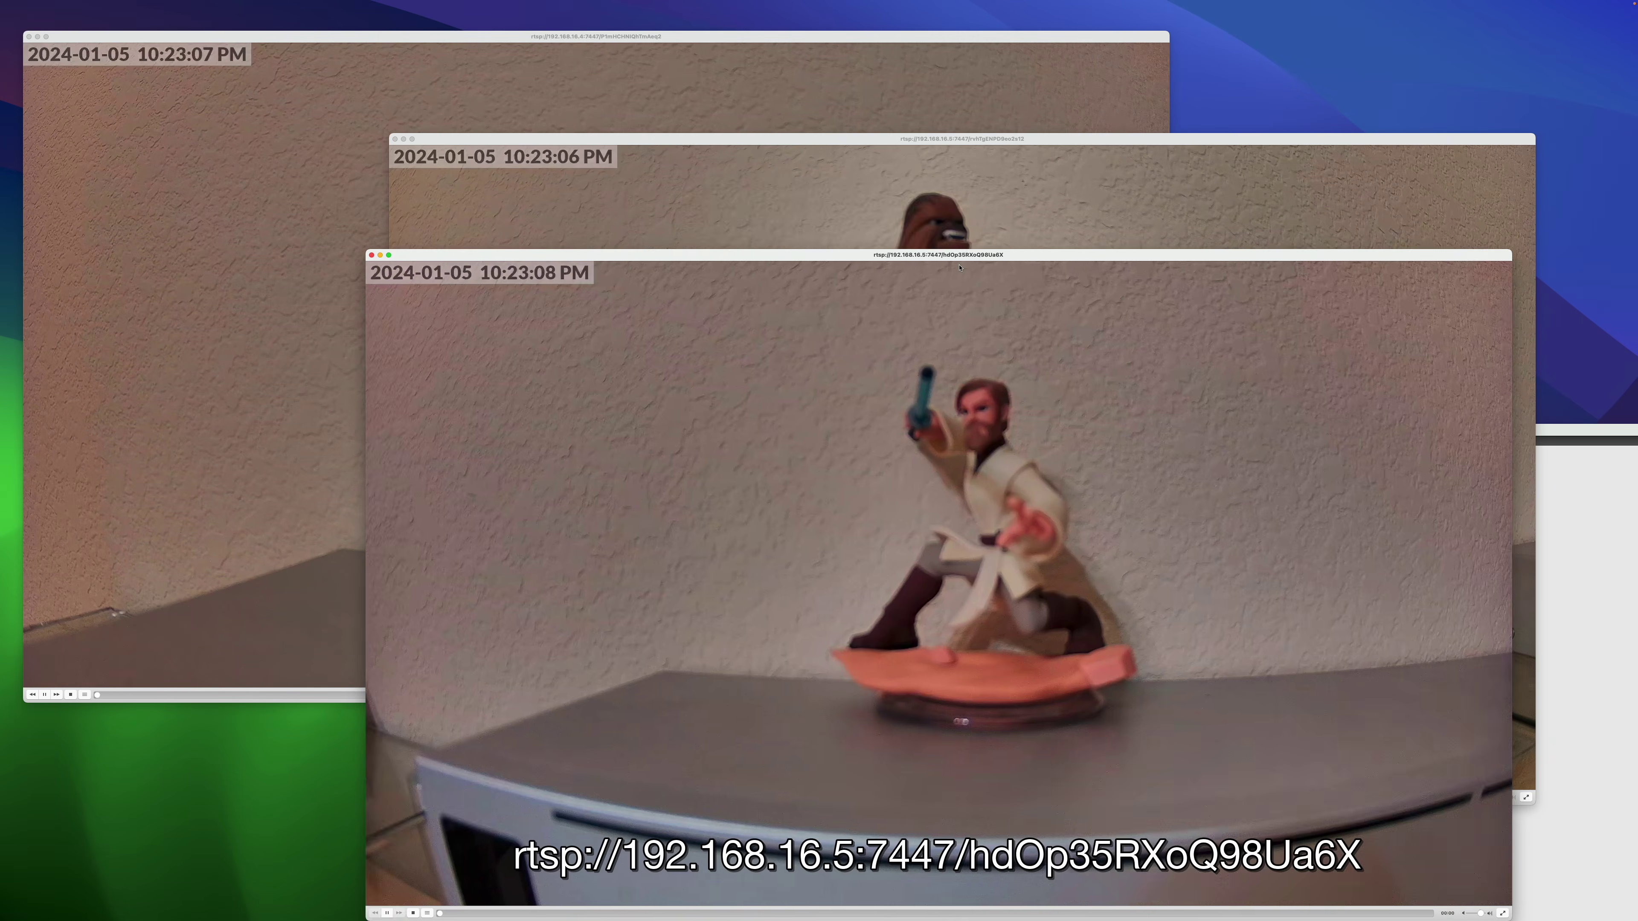
Step: Paste the fourth camera's URL, fix it to rtsp on port 7447, and play the Darth Vader feed
left_click(1586, 581)
left_click(91, 4)
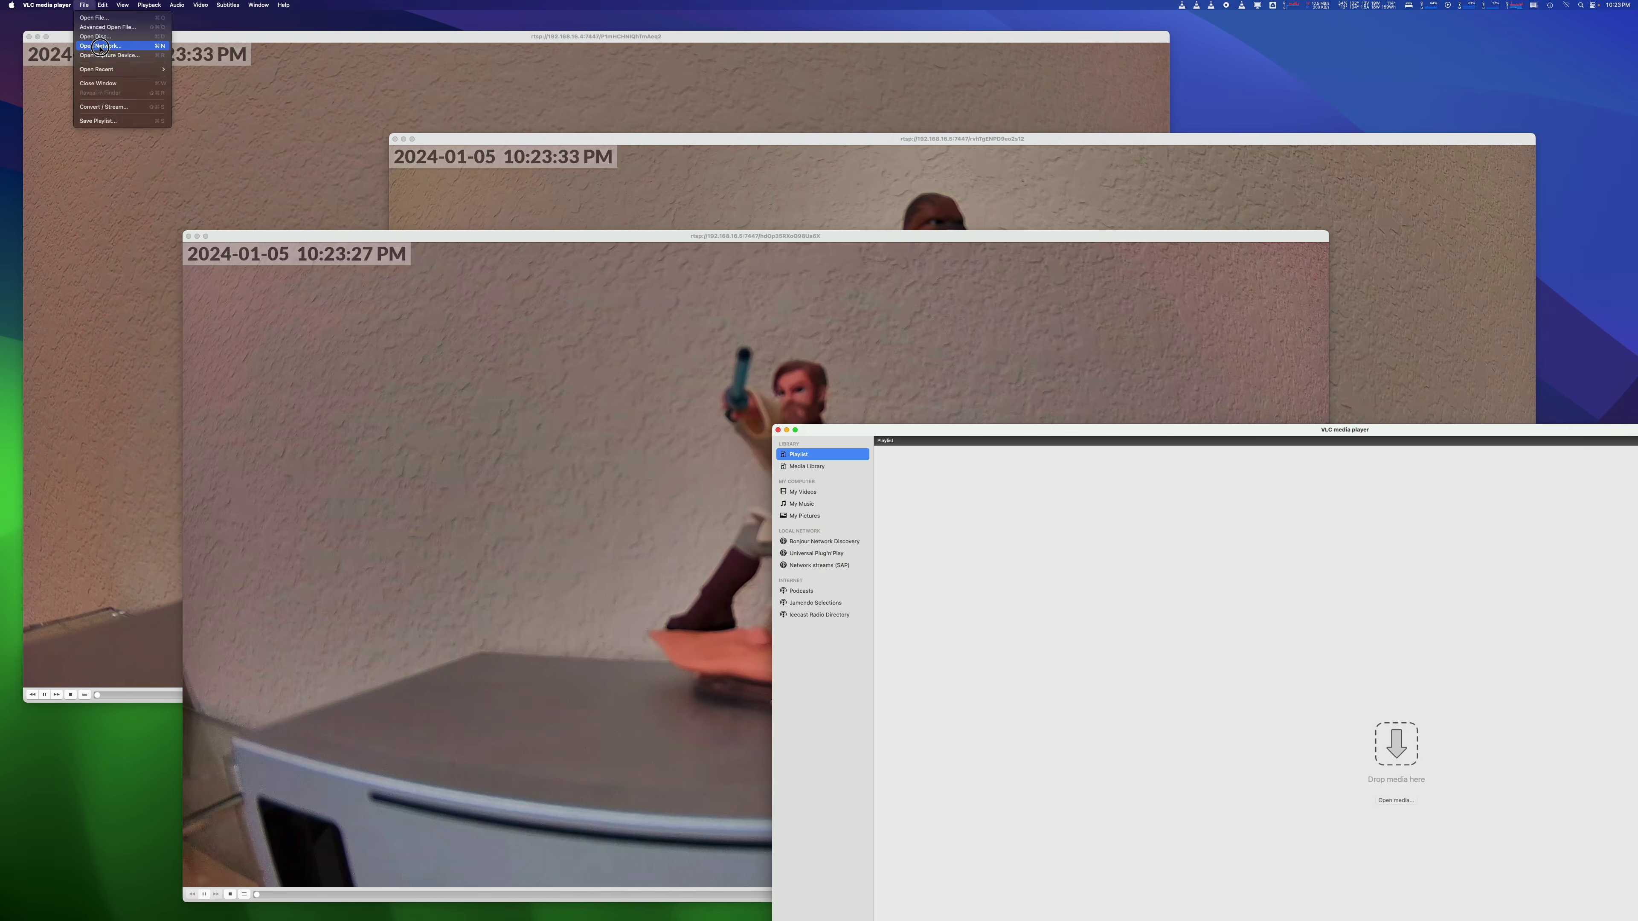
left_click(106, 46)
key("super+v")
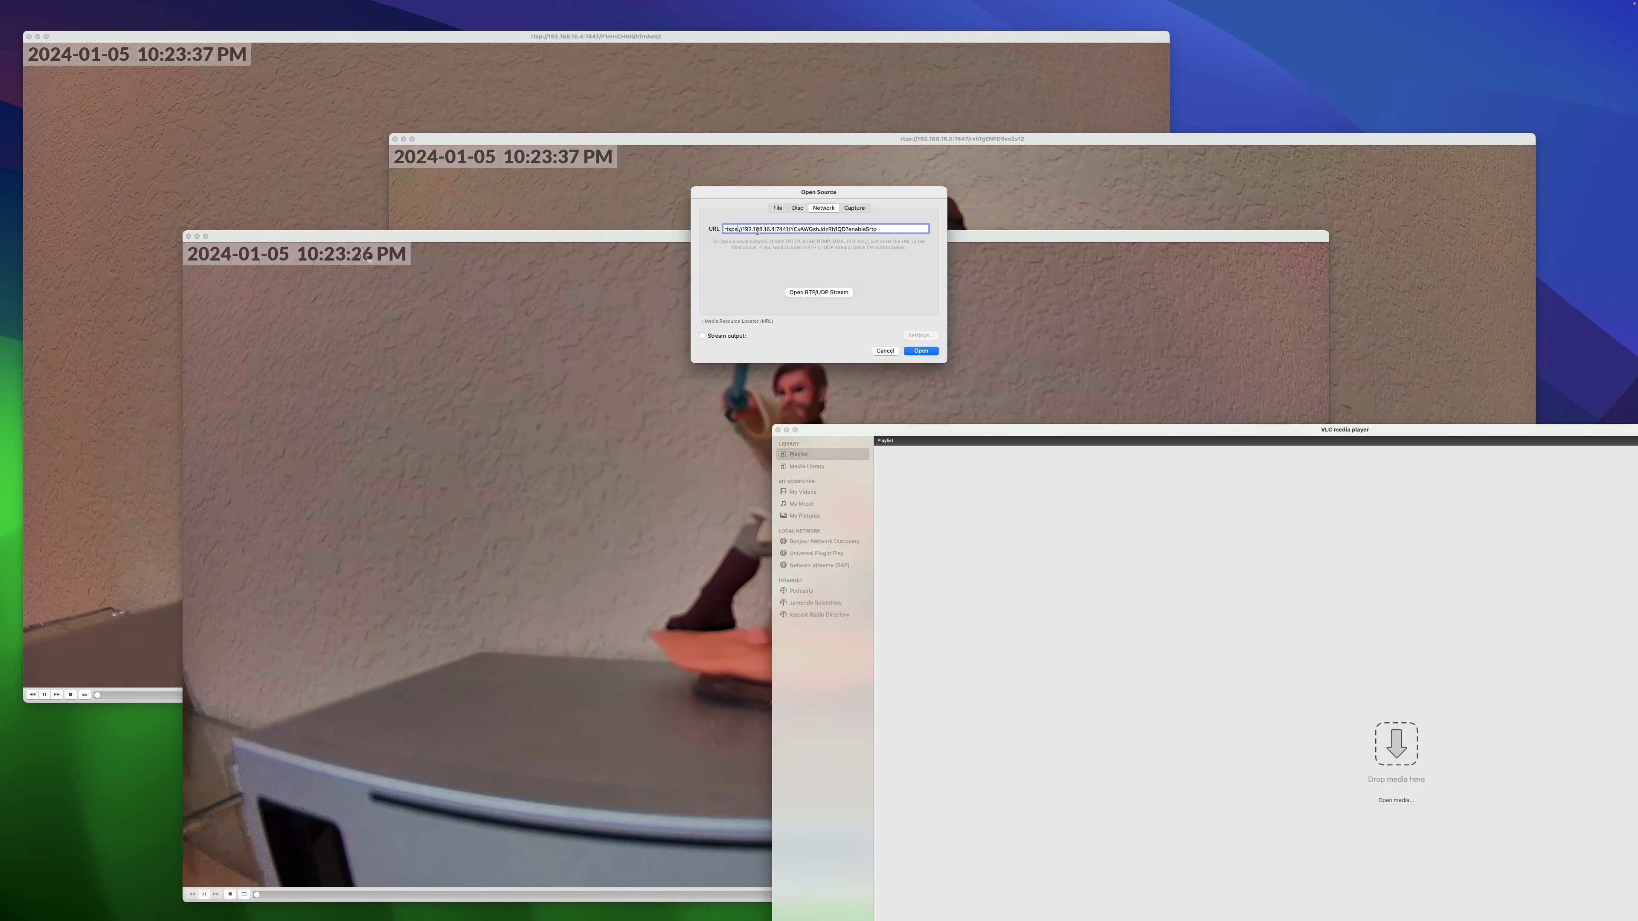
left_click(736, 229)
key("BackSpace")
type("7")
key("BackSpace")
key("BackSpace")
key("BackSpace")
key("BackSpace")
key("BackSpace")
key("BackSpace")
key("BackSpace")
key("BackSpace")
key("BackSpace")
key("BackSpace")
key("BackSpace")
key("Return")
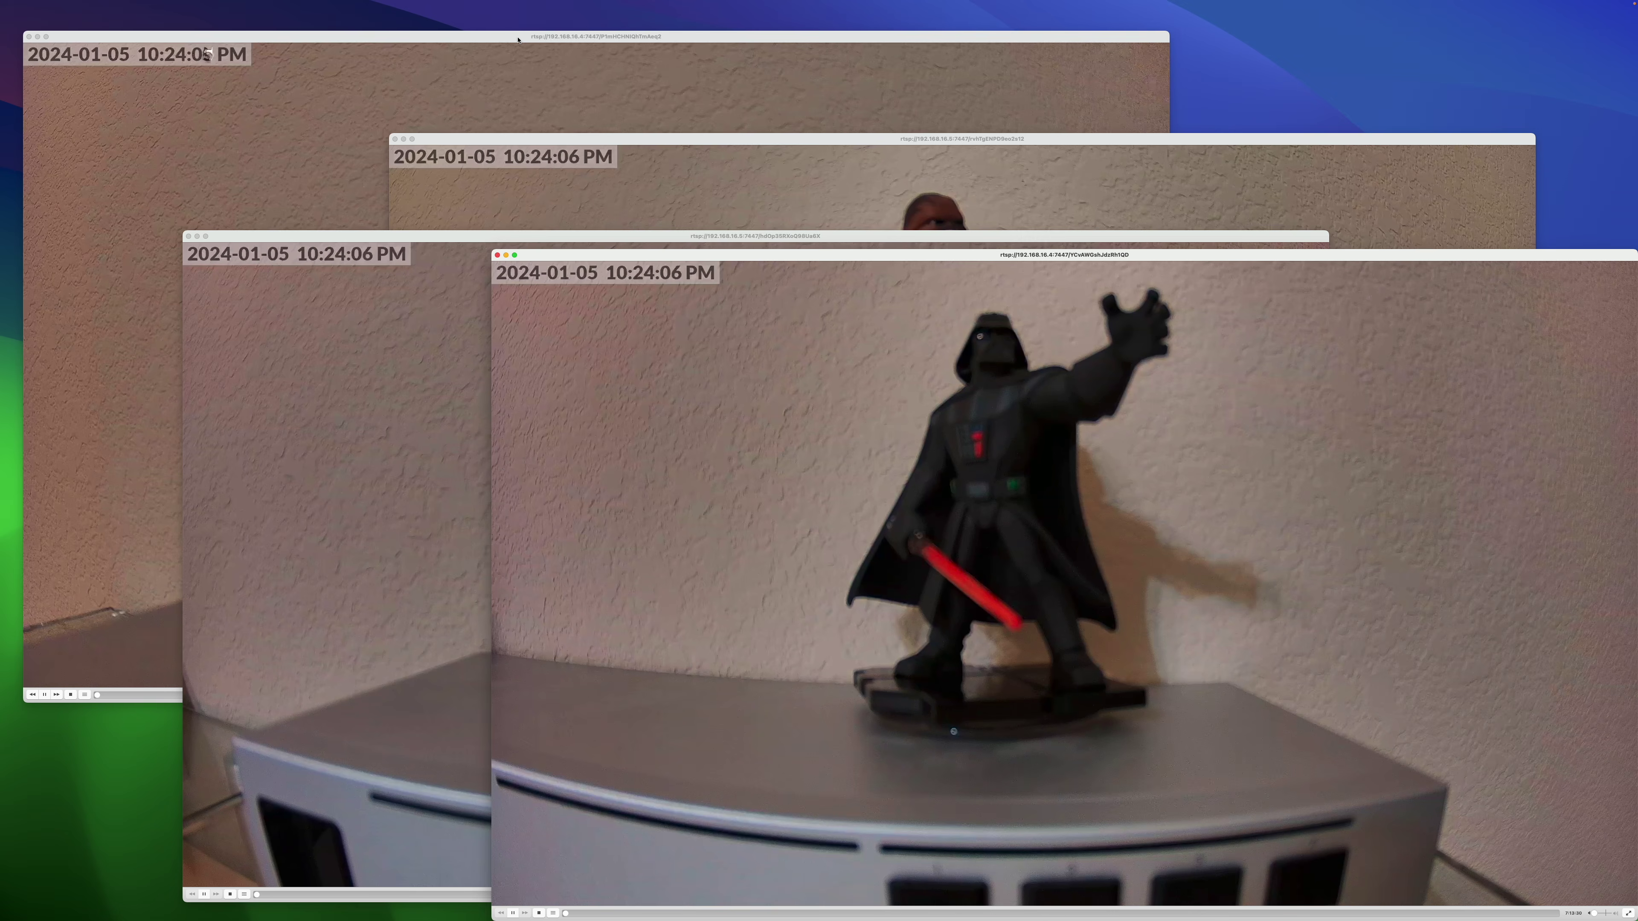
Step: Snap the Yoda, Chewbacca, Obi-Wan and Darth Vader windows into top-left, top-right, bottom-left and bottom-right quarters
left_click_drag(518, 40, 514, 710)
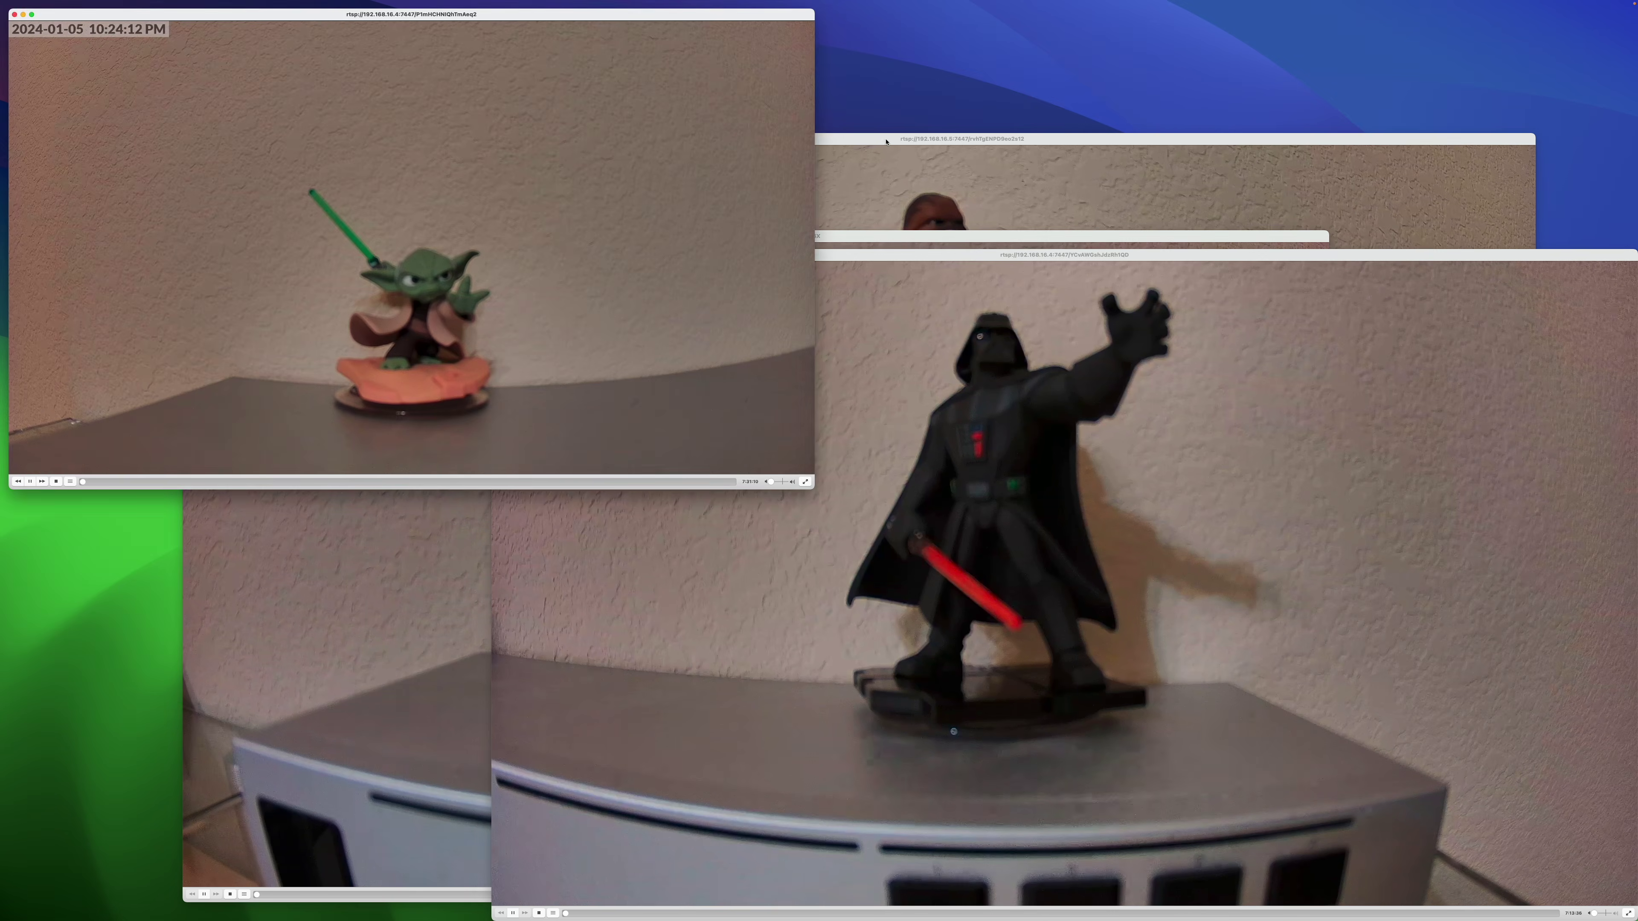
left_click_drag(886, 142, 560, 711)
left_click_drag(607, 236, 506, 739)
left_click(785, 255)
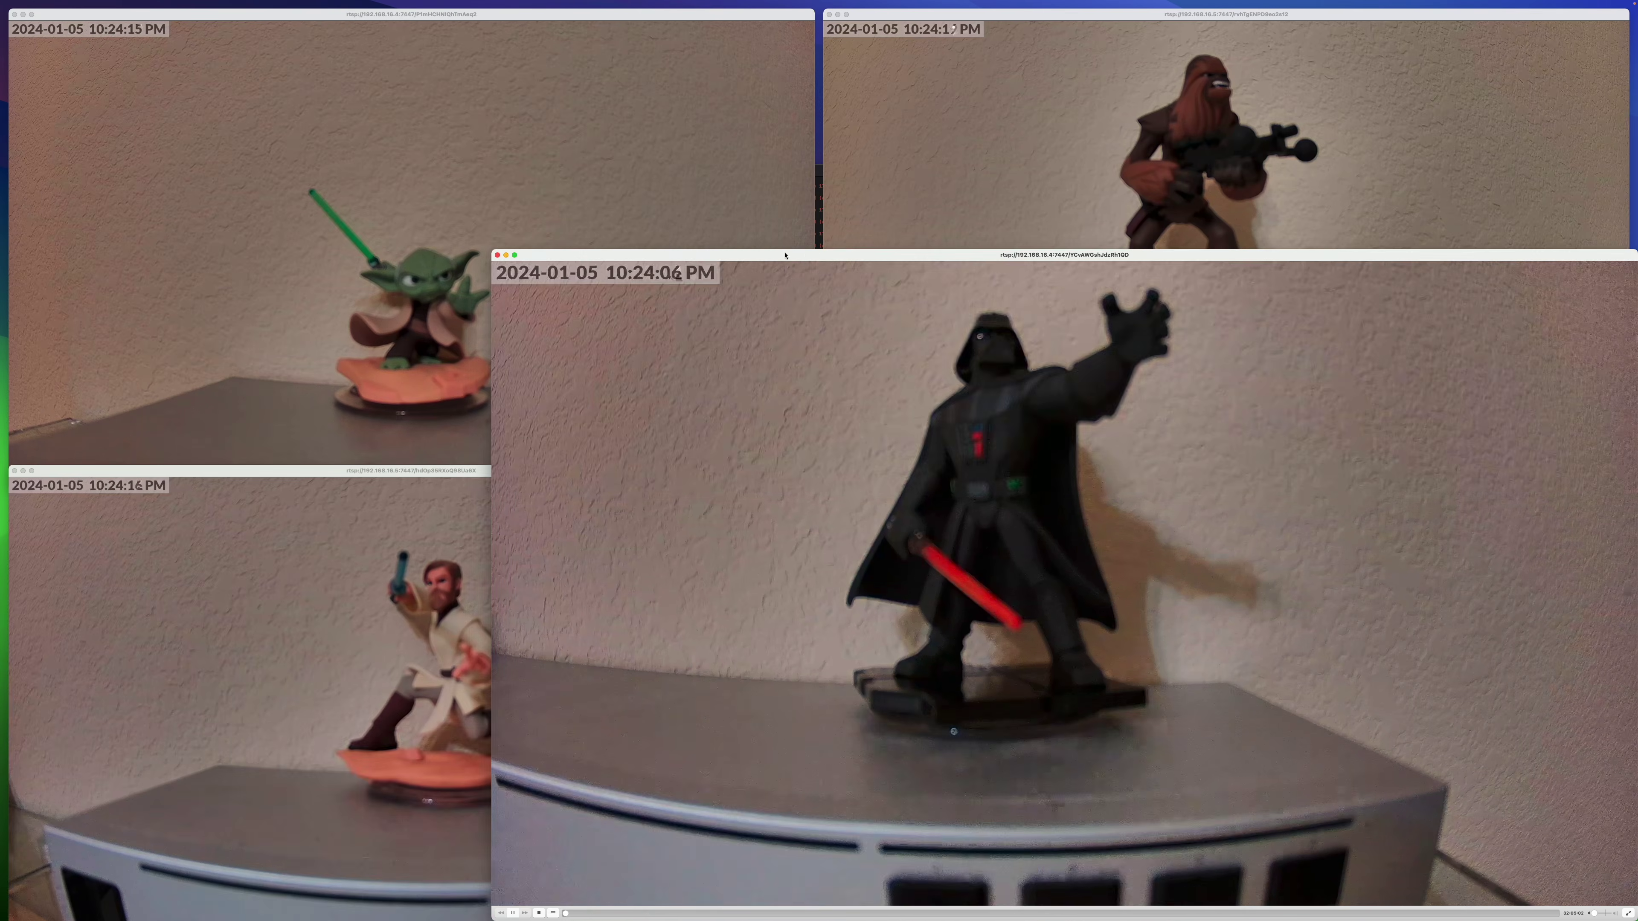
left_click_drag(784, 255, 559, 738)
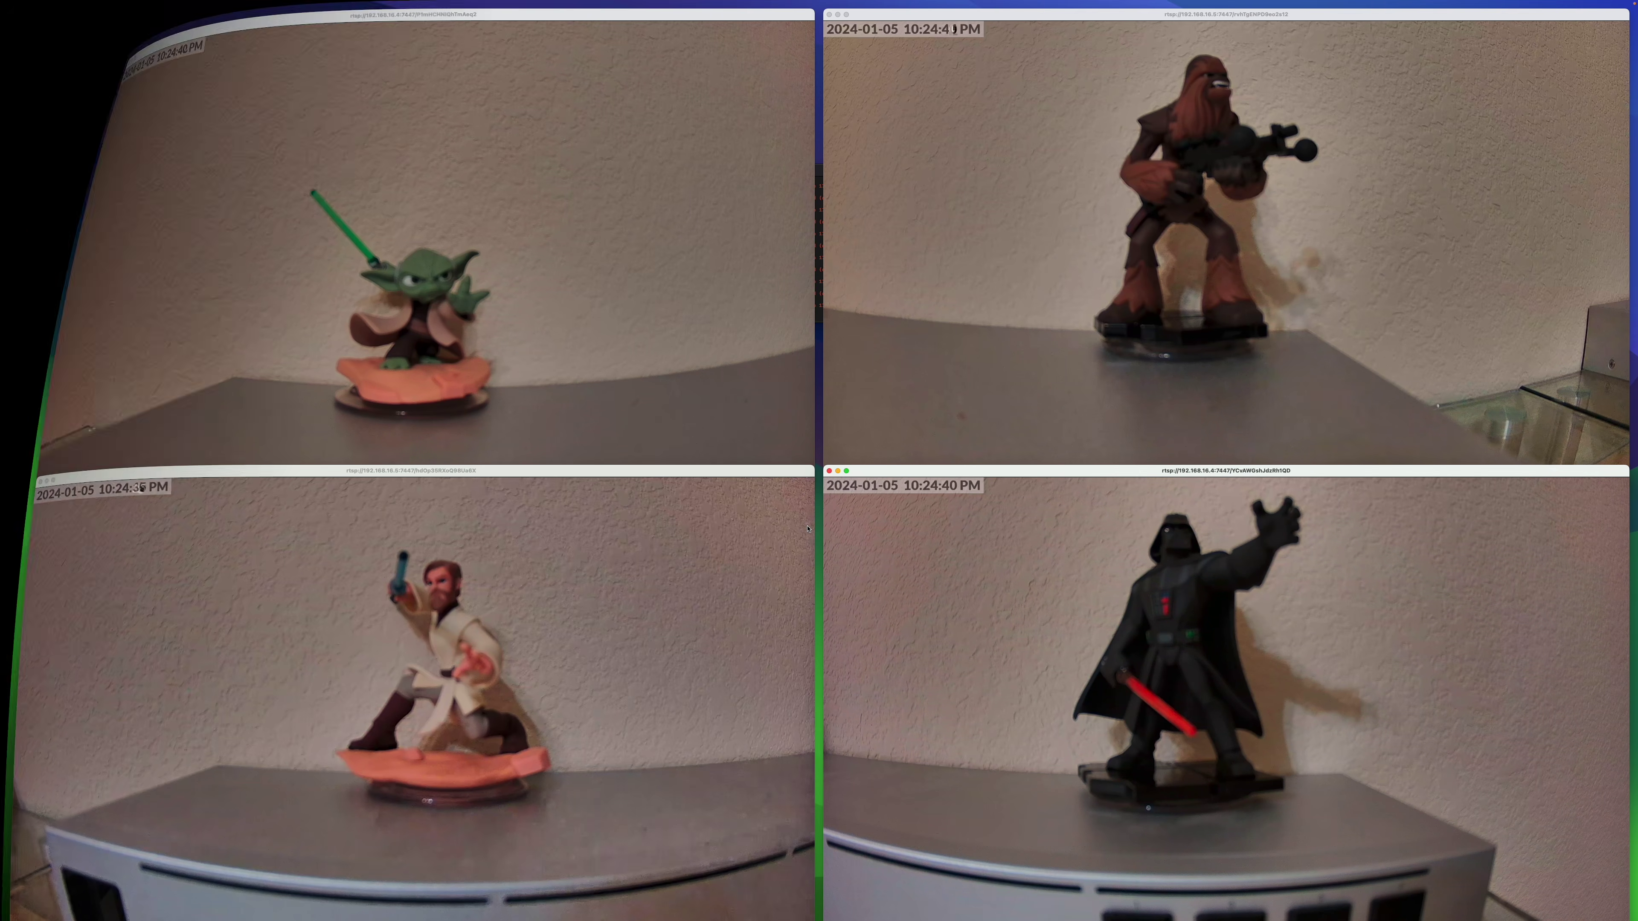
Step: Search the Apple TV App Store for 'rtsp' and select the CCTV Viewer listing
key("Up")
key("Up")
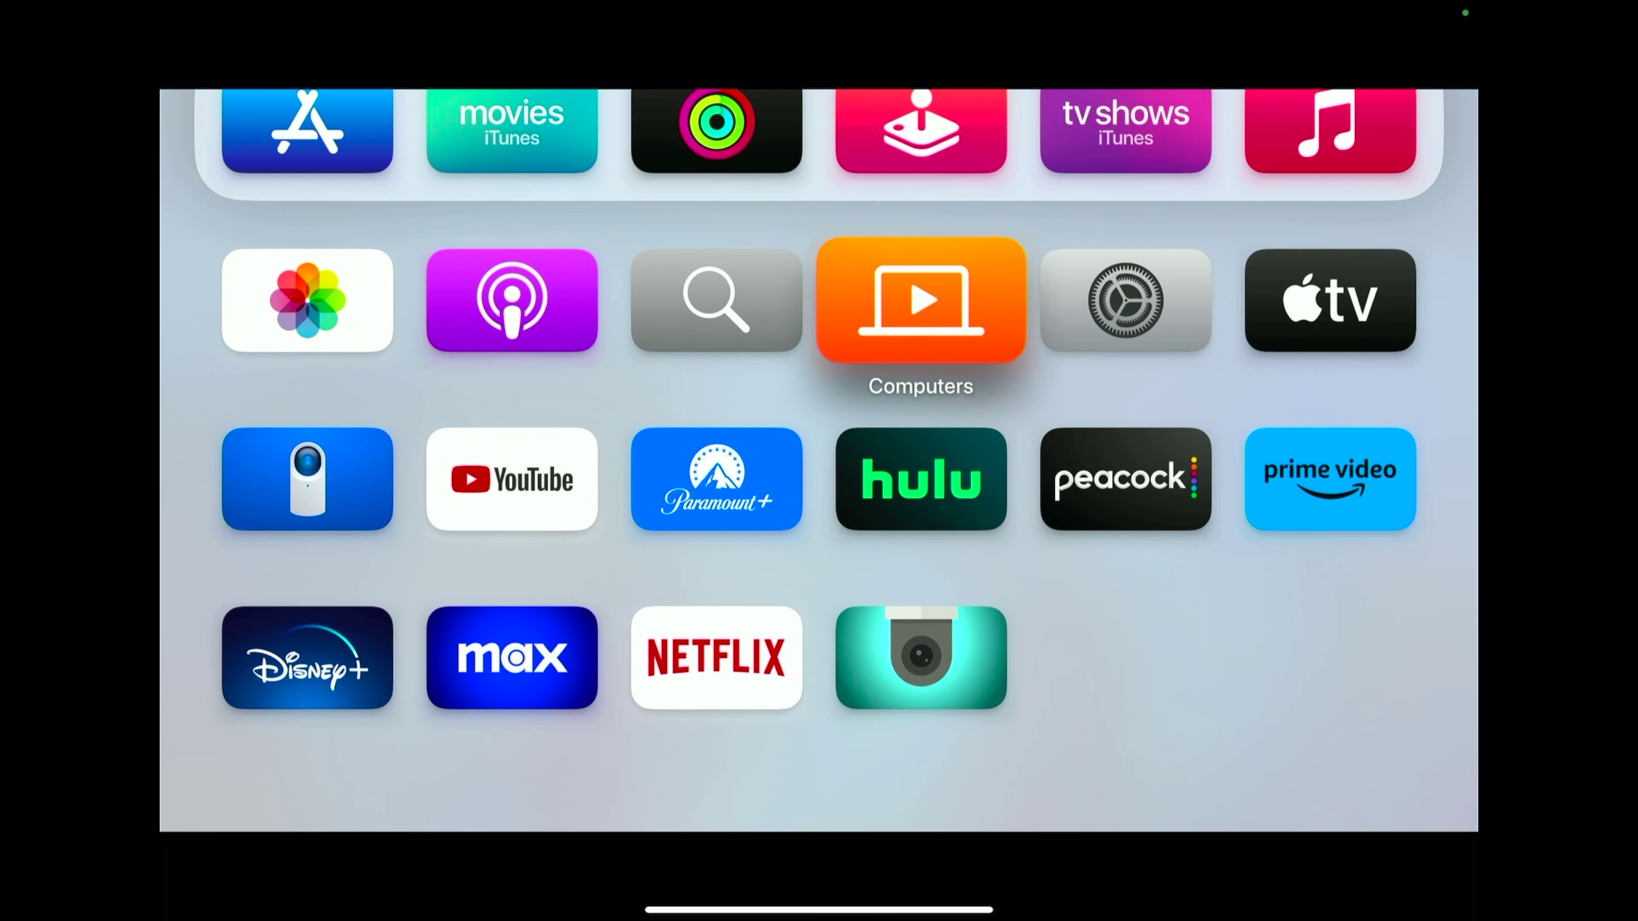
key("Left")
key("Left")
key("Left")
key("Up")
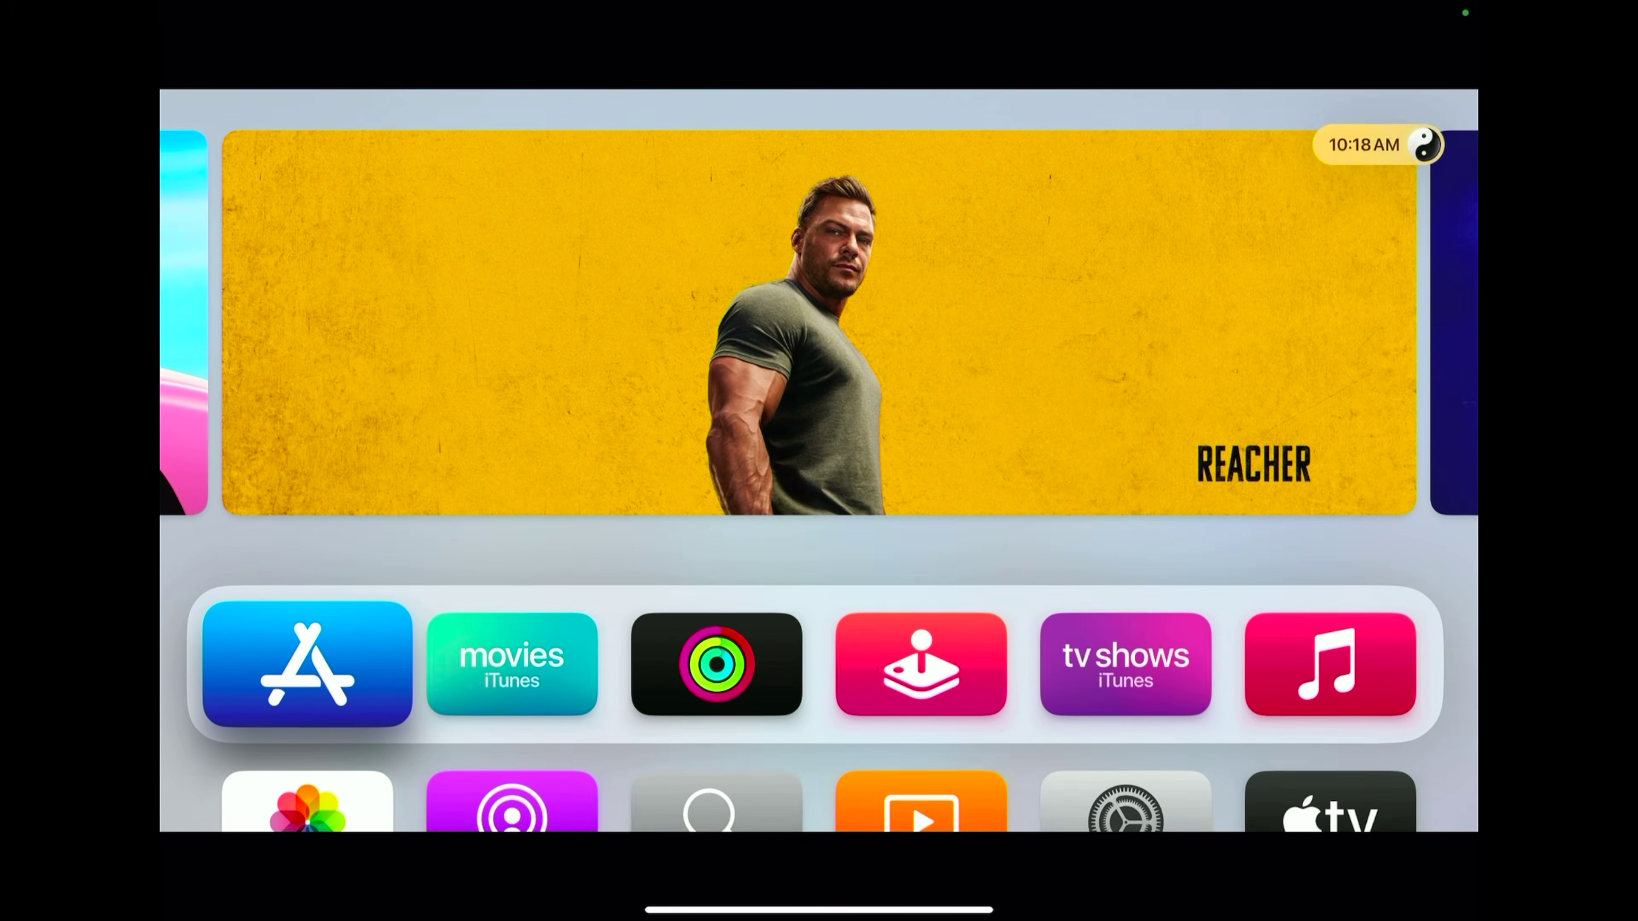
key("Return")
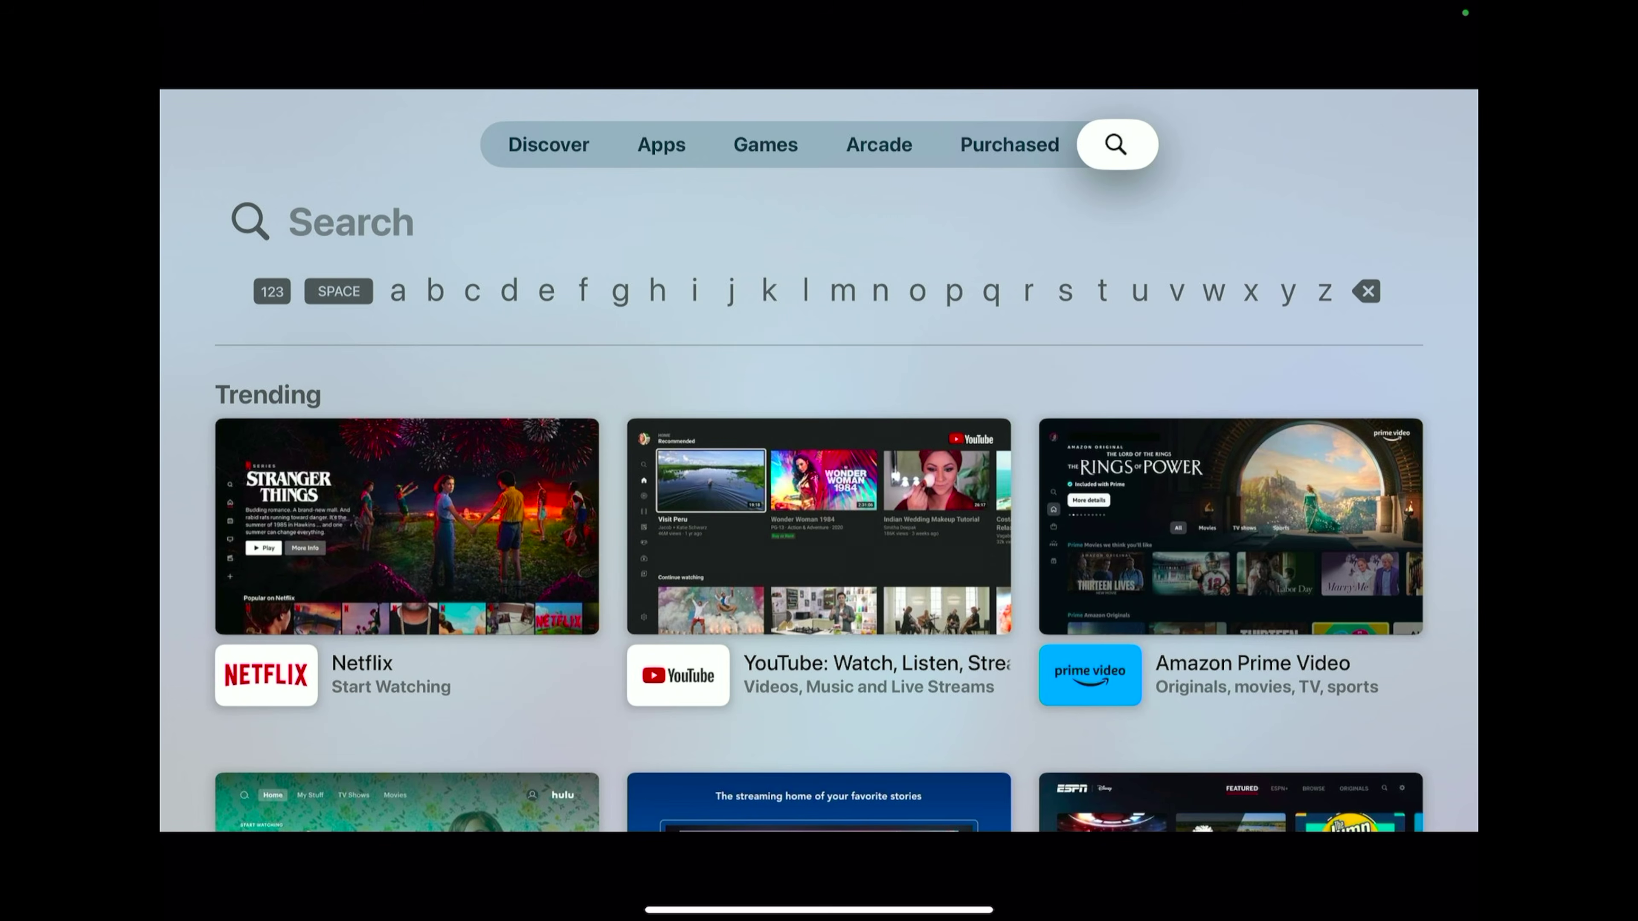
key("Left")
key("Left")
key("Left")
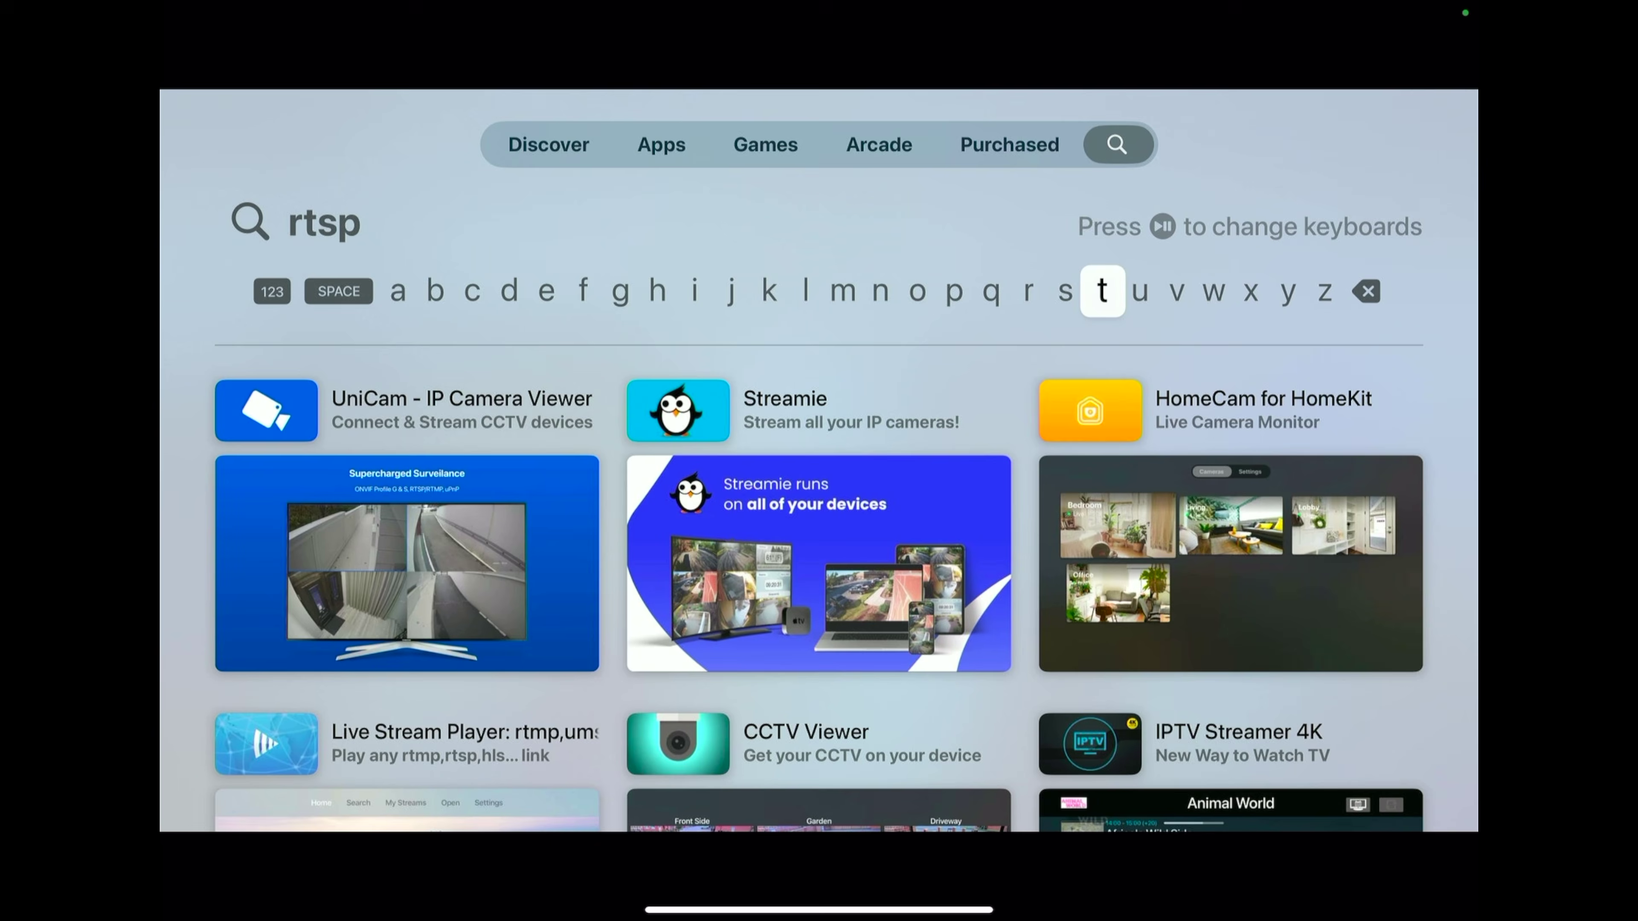
key("Down")
key("Down")
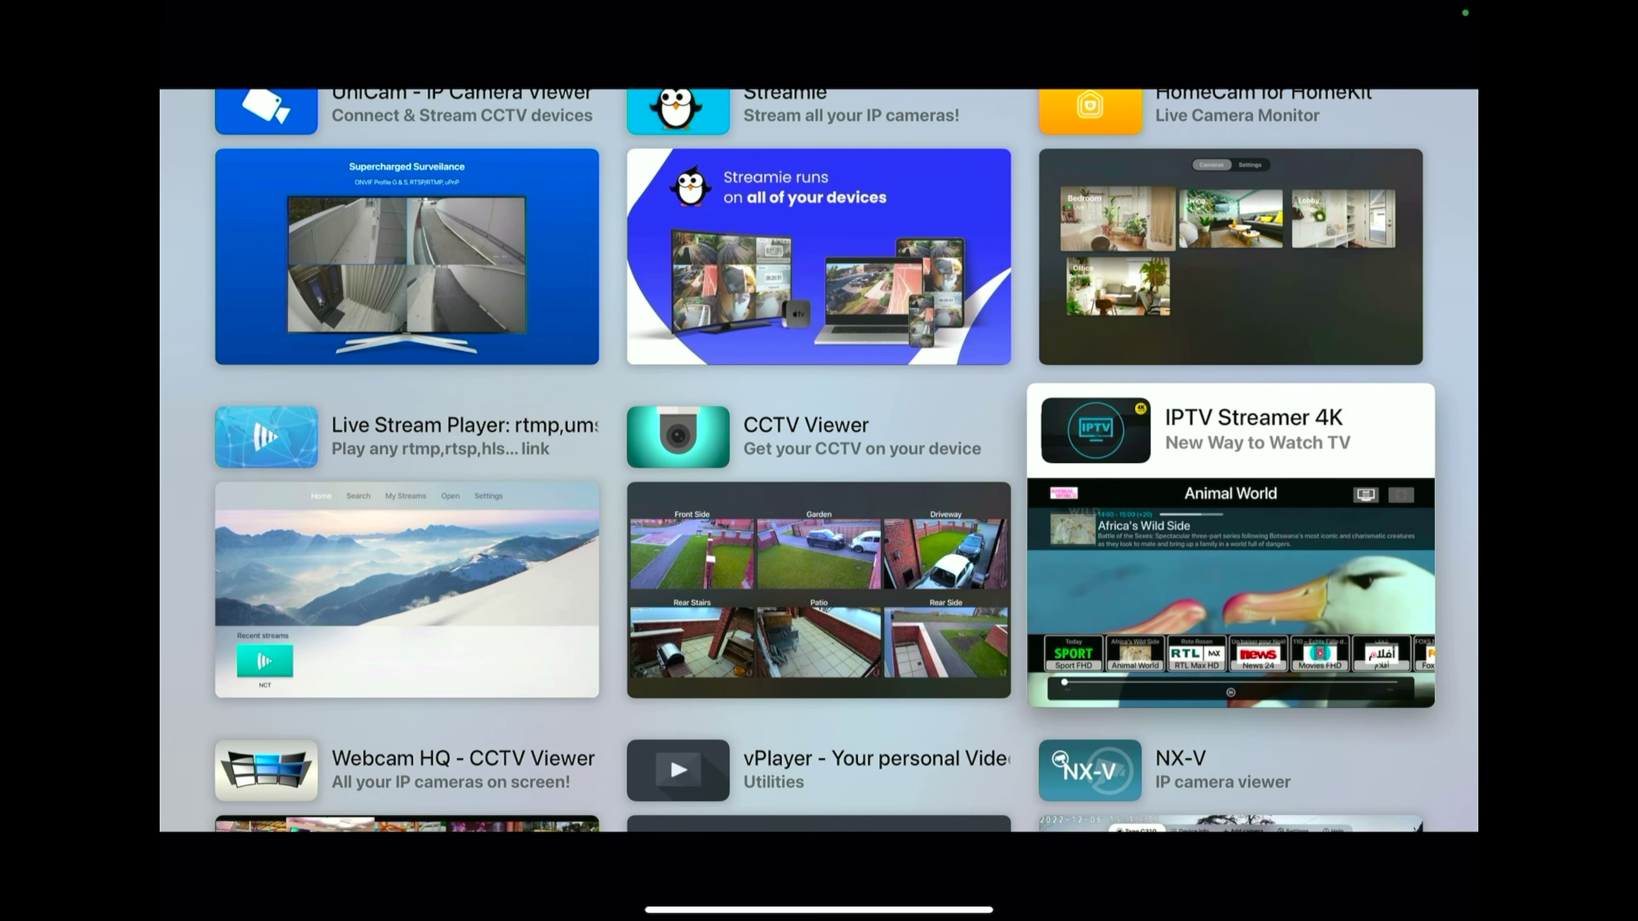
key("Left")
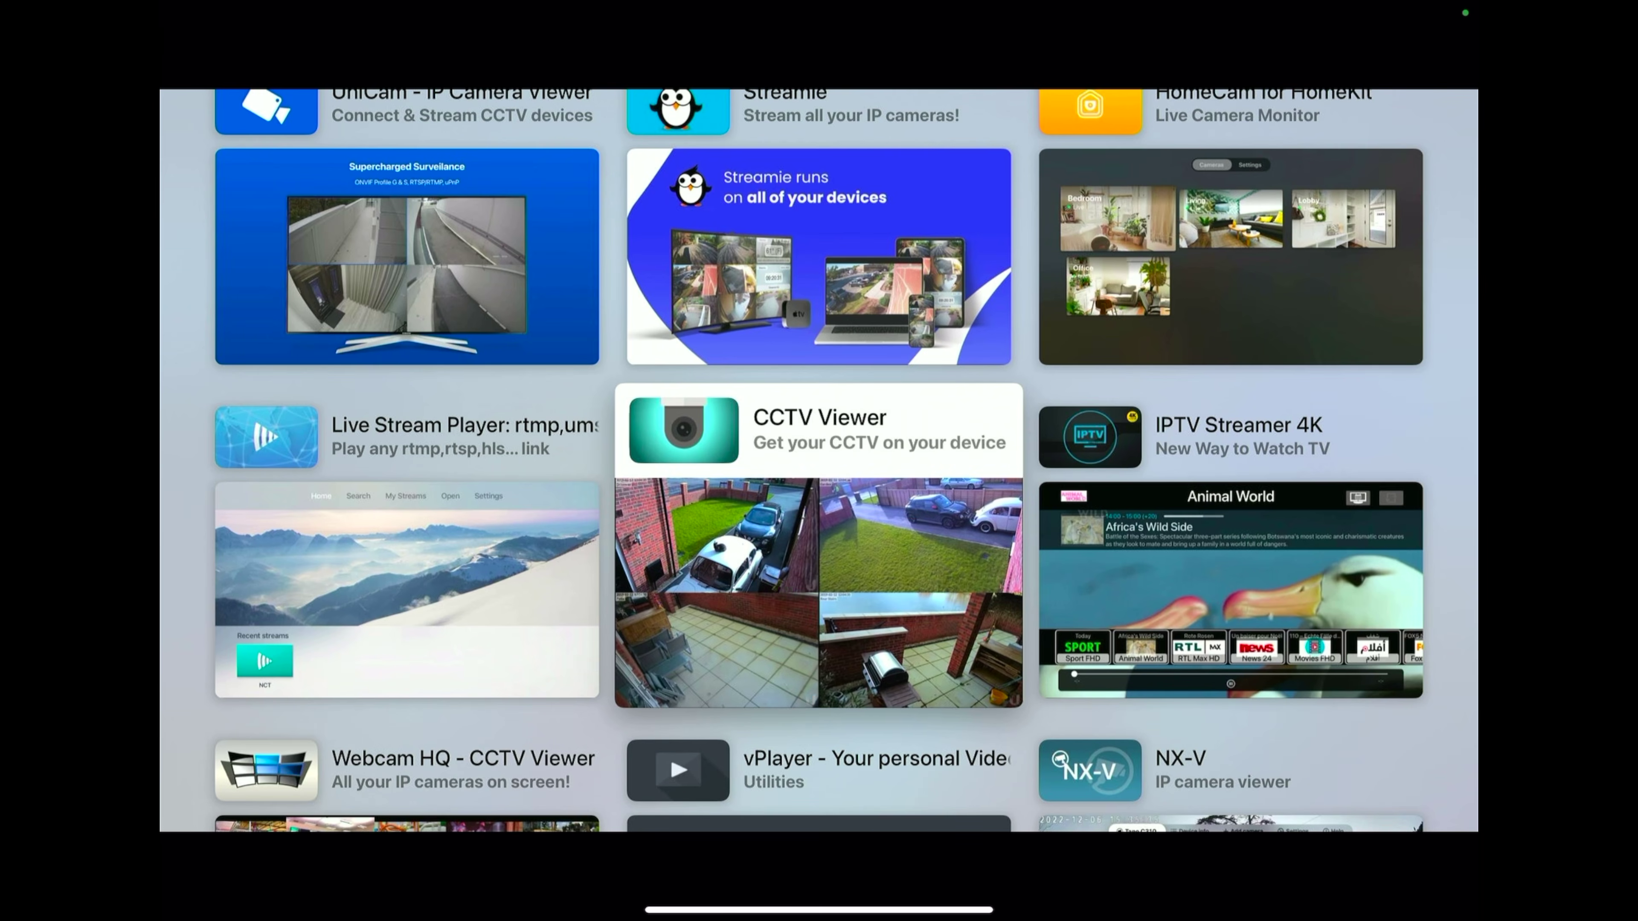
Step: Return to the Home screen and move focus to the installed CCTV Viewer app
key("Escape")
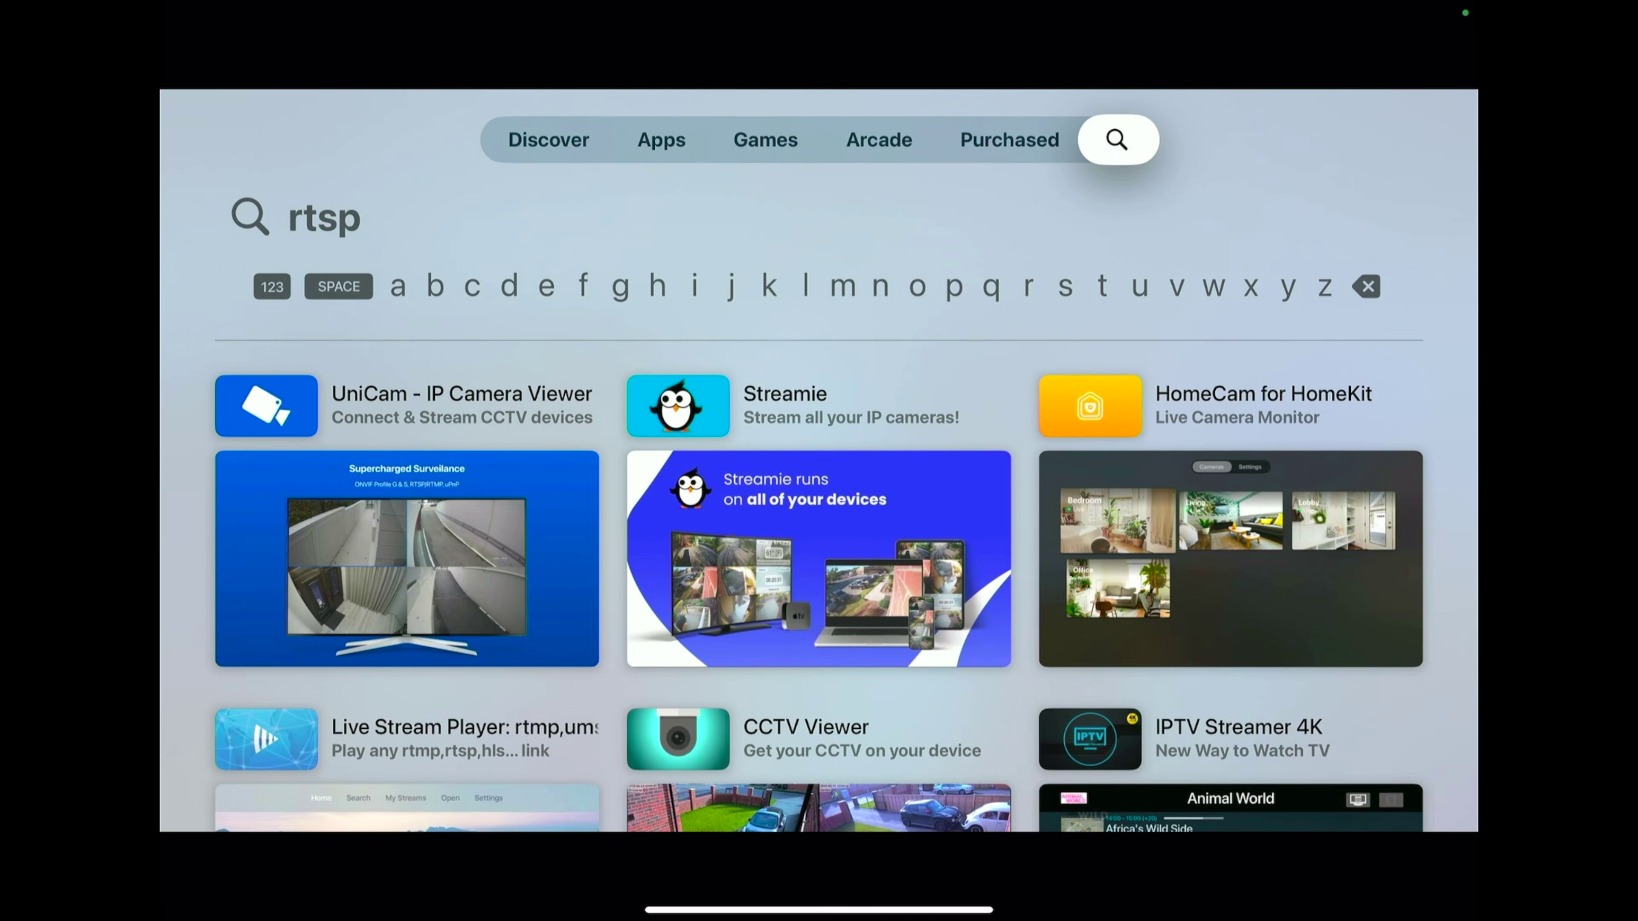
key("Escape")
key("Down")
key("Down")
key("Down")
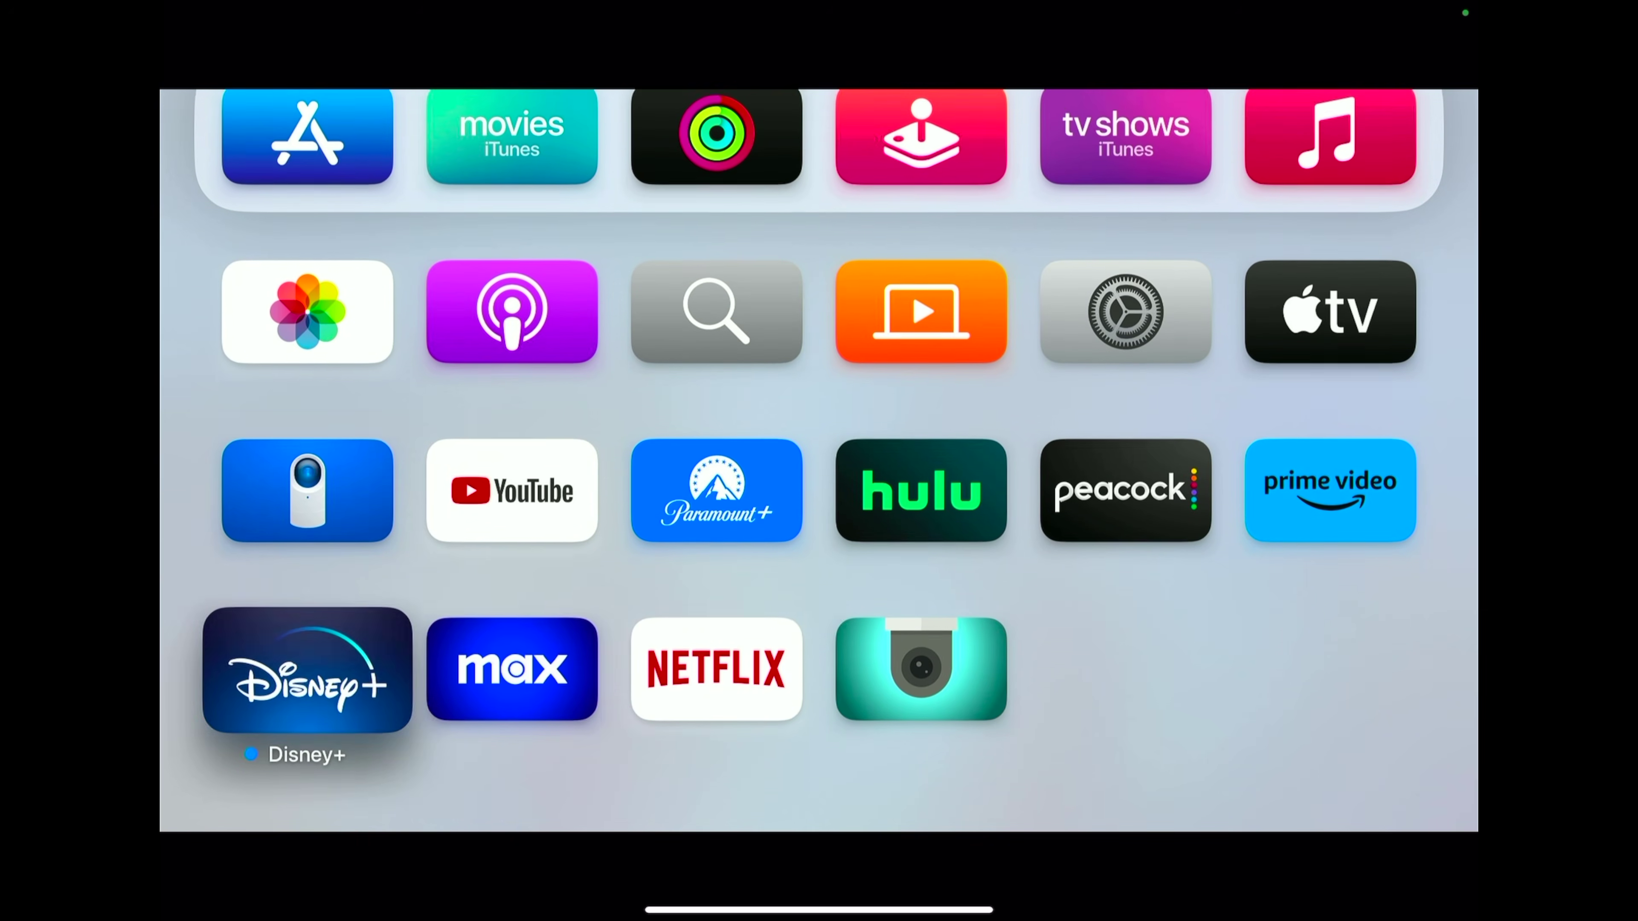
key("Right")
key("Right")
key("Right")
Step: Launch CCTV Viewer and pick the '4 Cameras' layout under Reconfigure Cameras
key("Return")
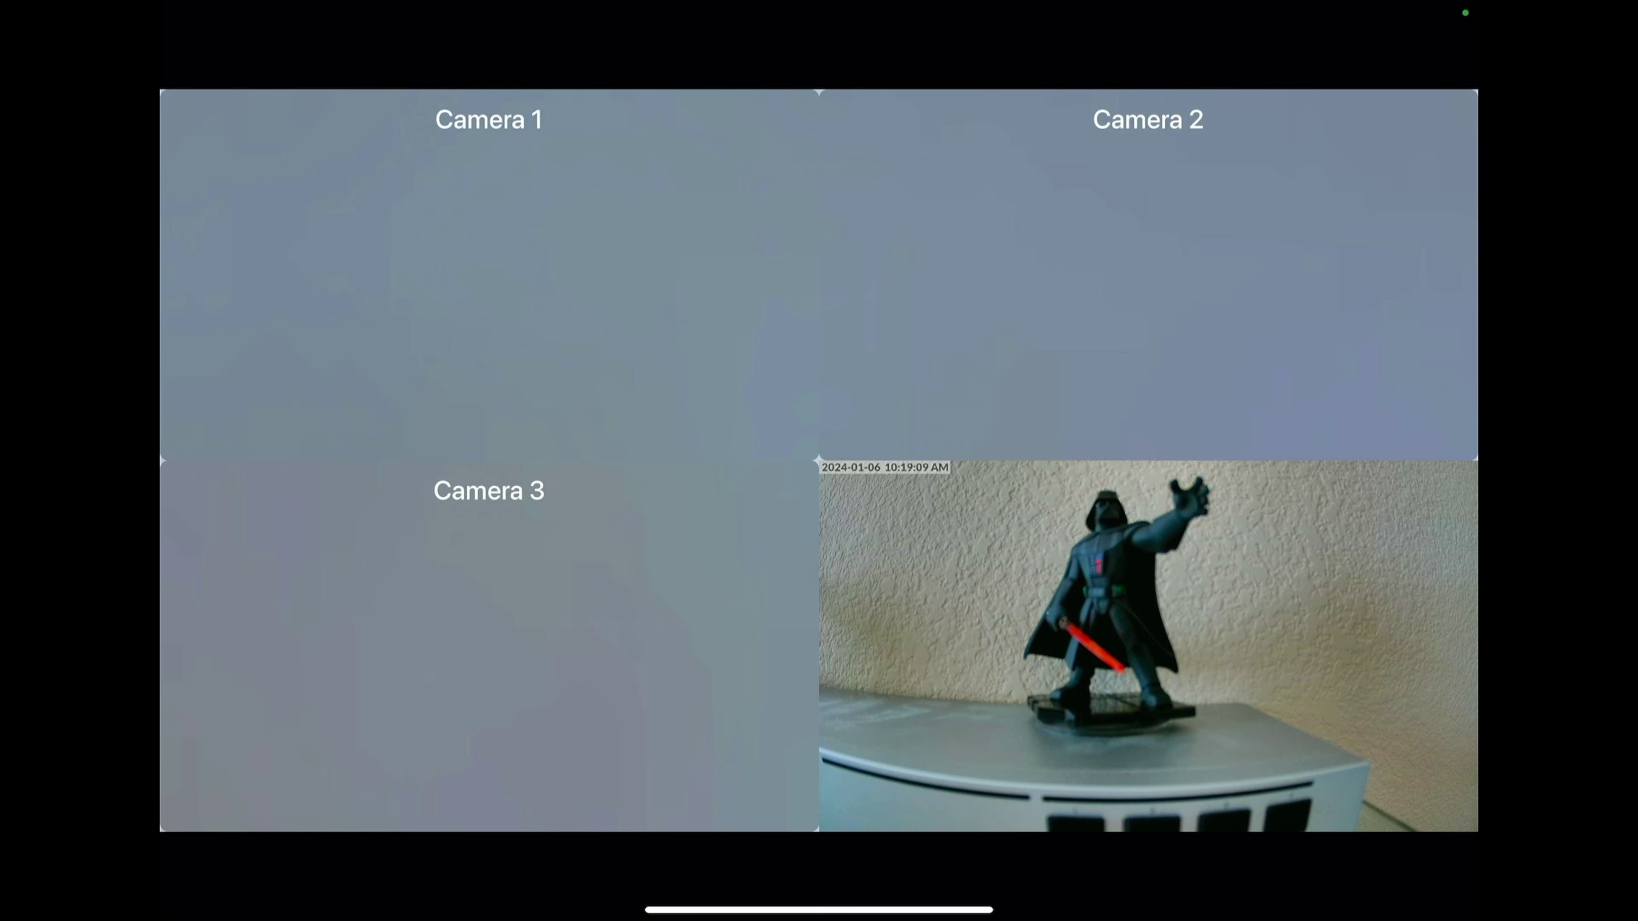
key("Return")
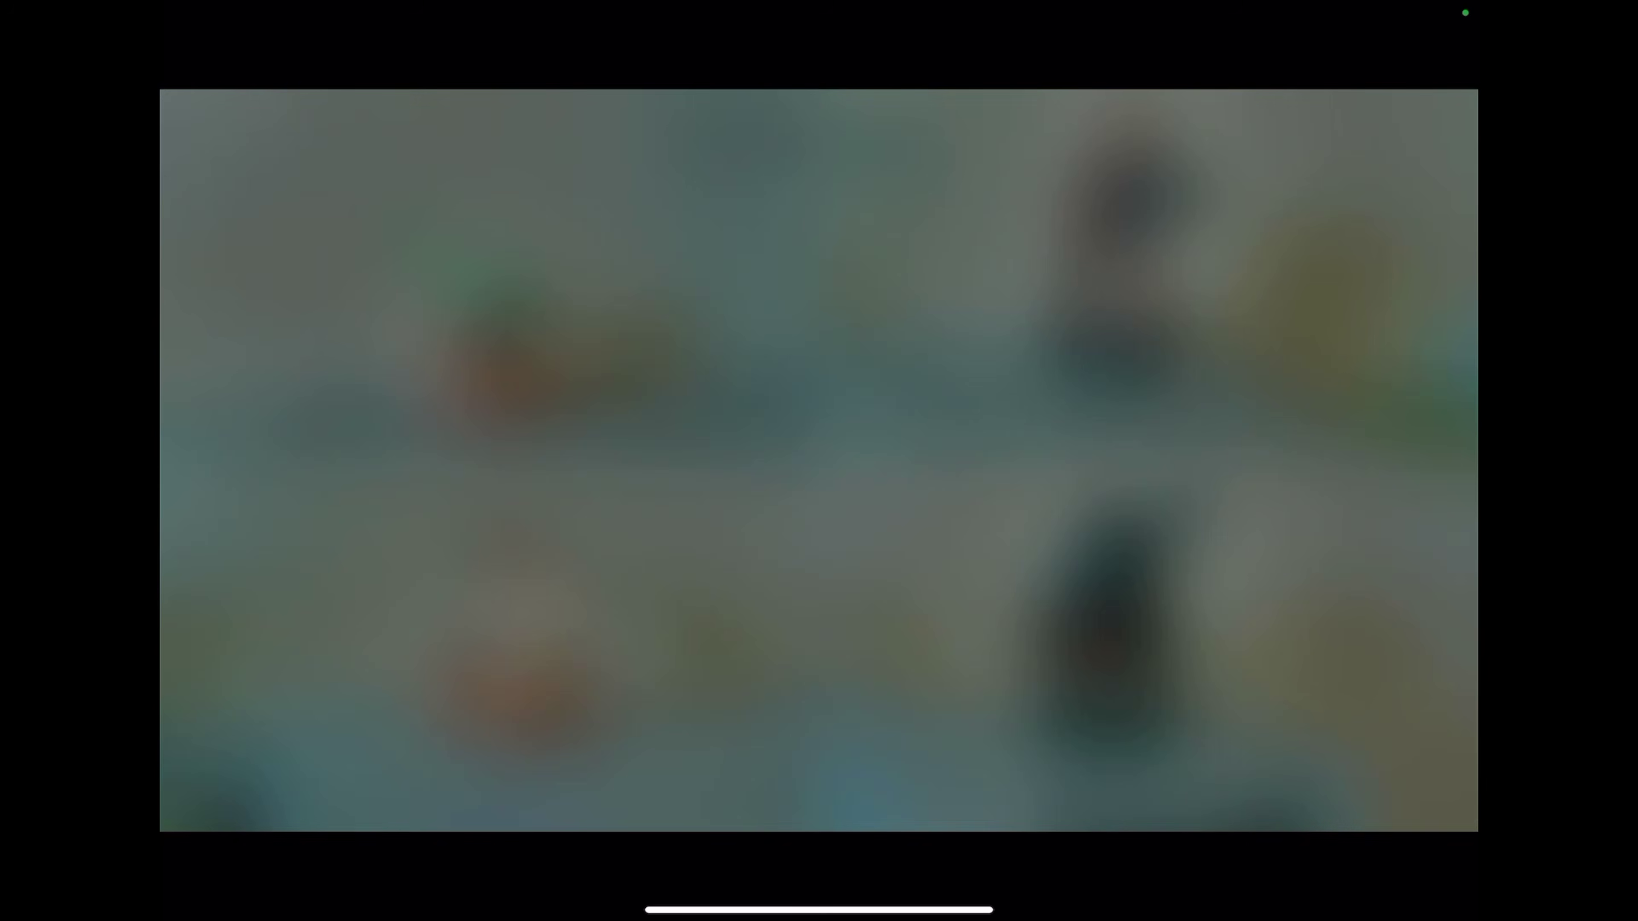
key("Down")
key("Down")
key("Down")
key("Down")
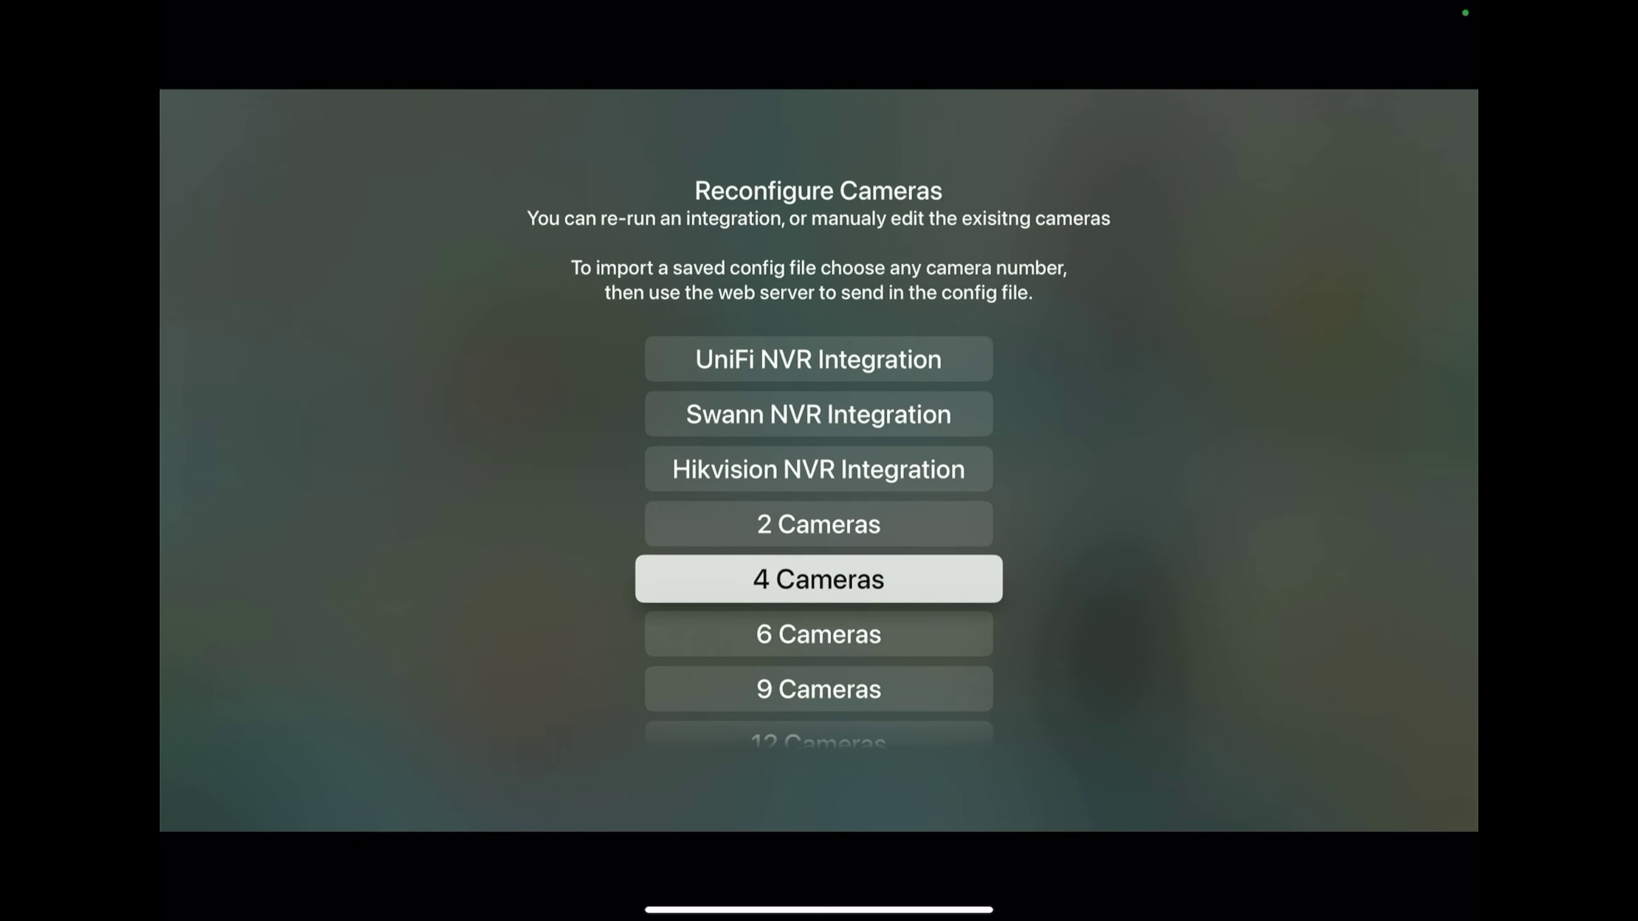
key("Return")
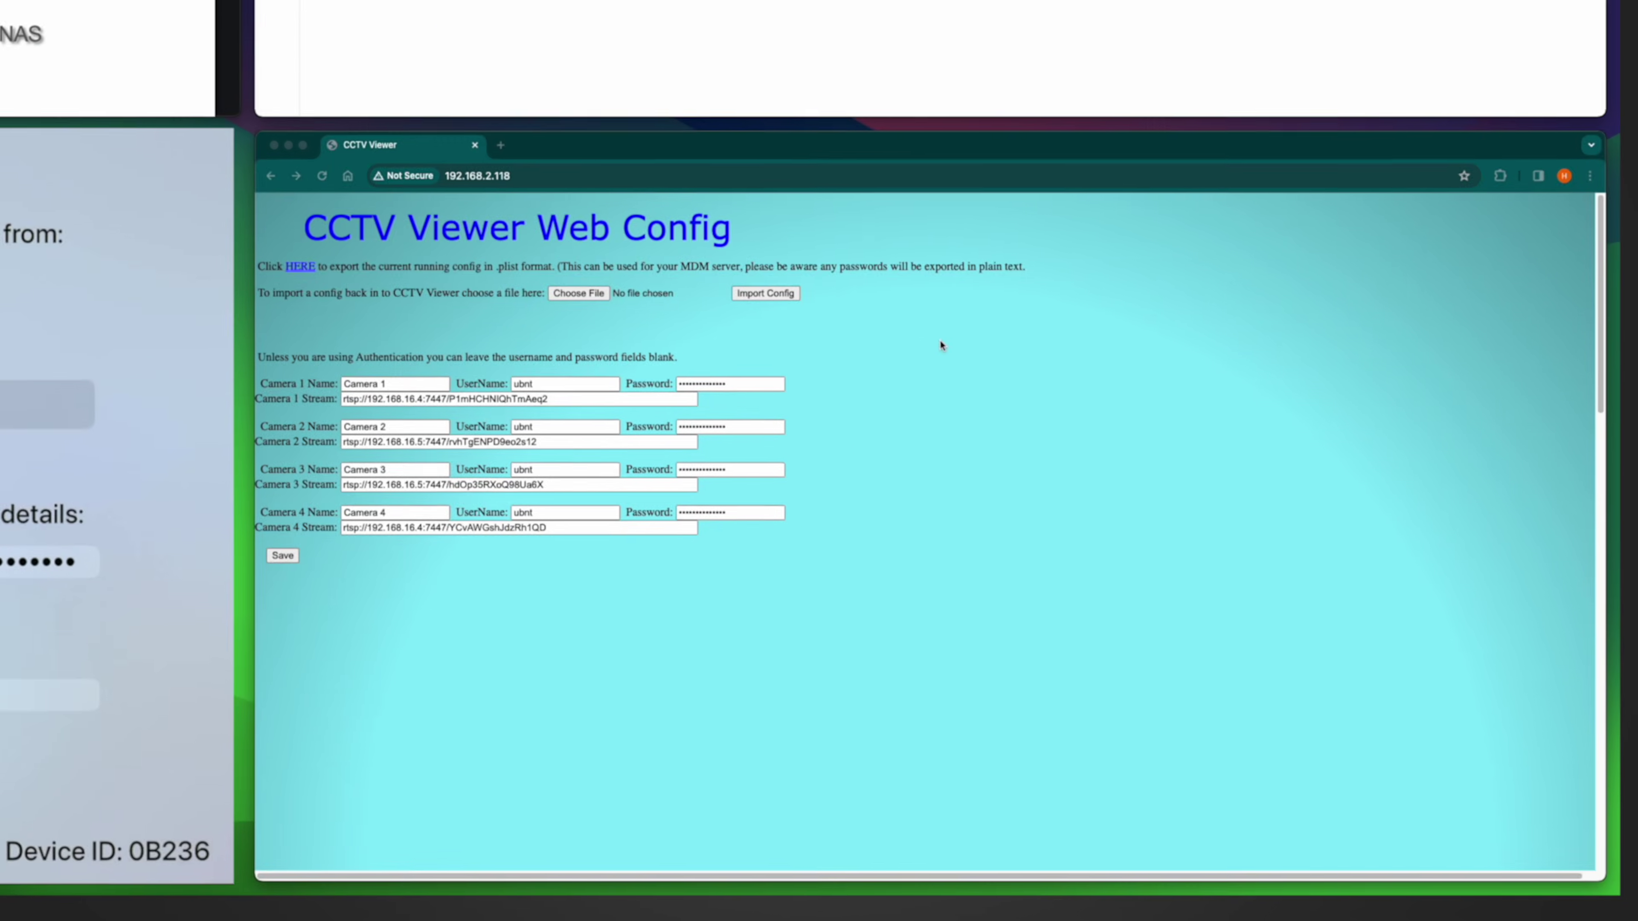
Step: Bring the CCTV Viewer Web Config browser window forward to review Camera 1 to Camera 4
left_click(941, 345)
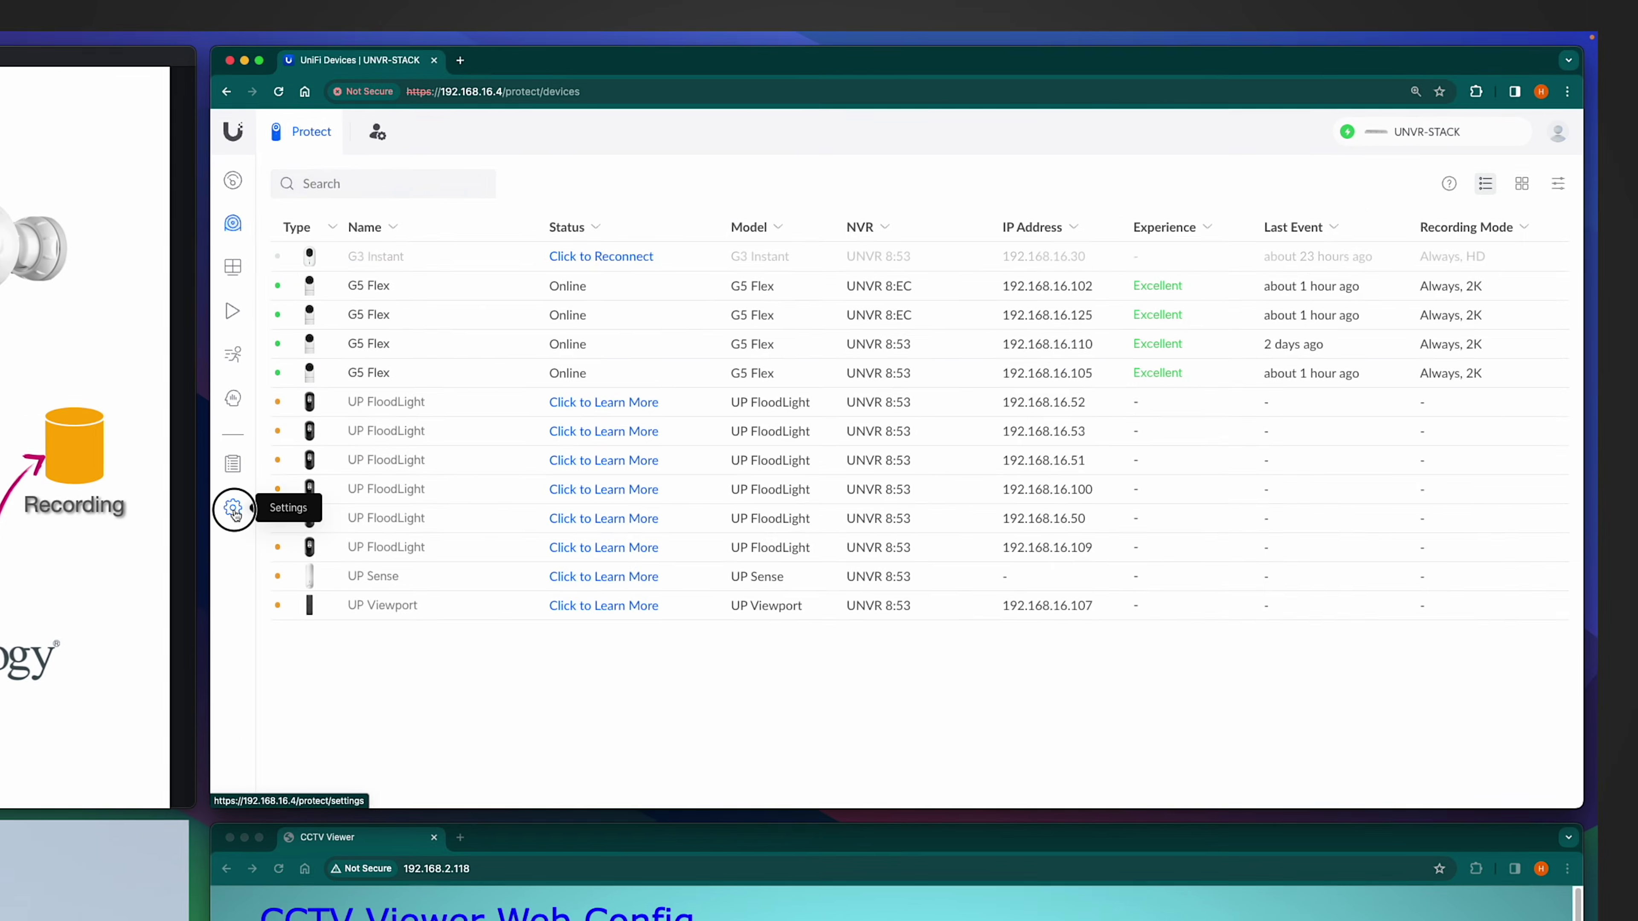
Step: Open UniFi Protect's System settings and expand the Bridge Devices list to show more access points
left_click(813, 289)
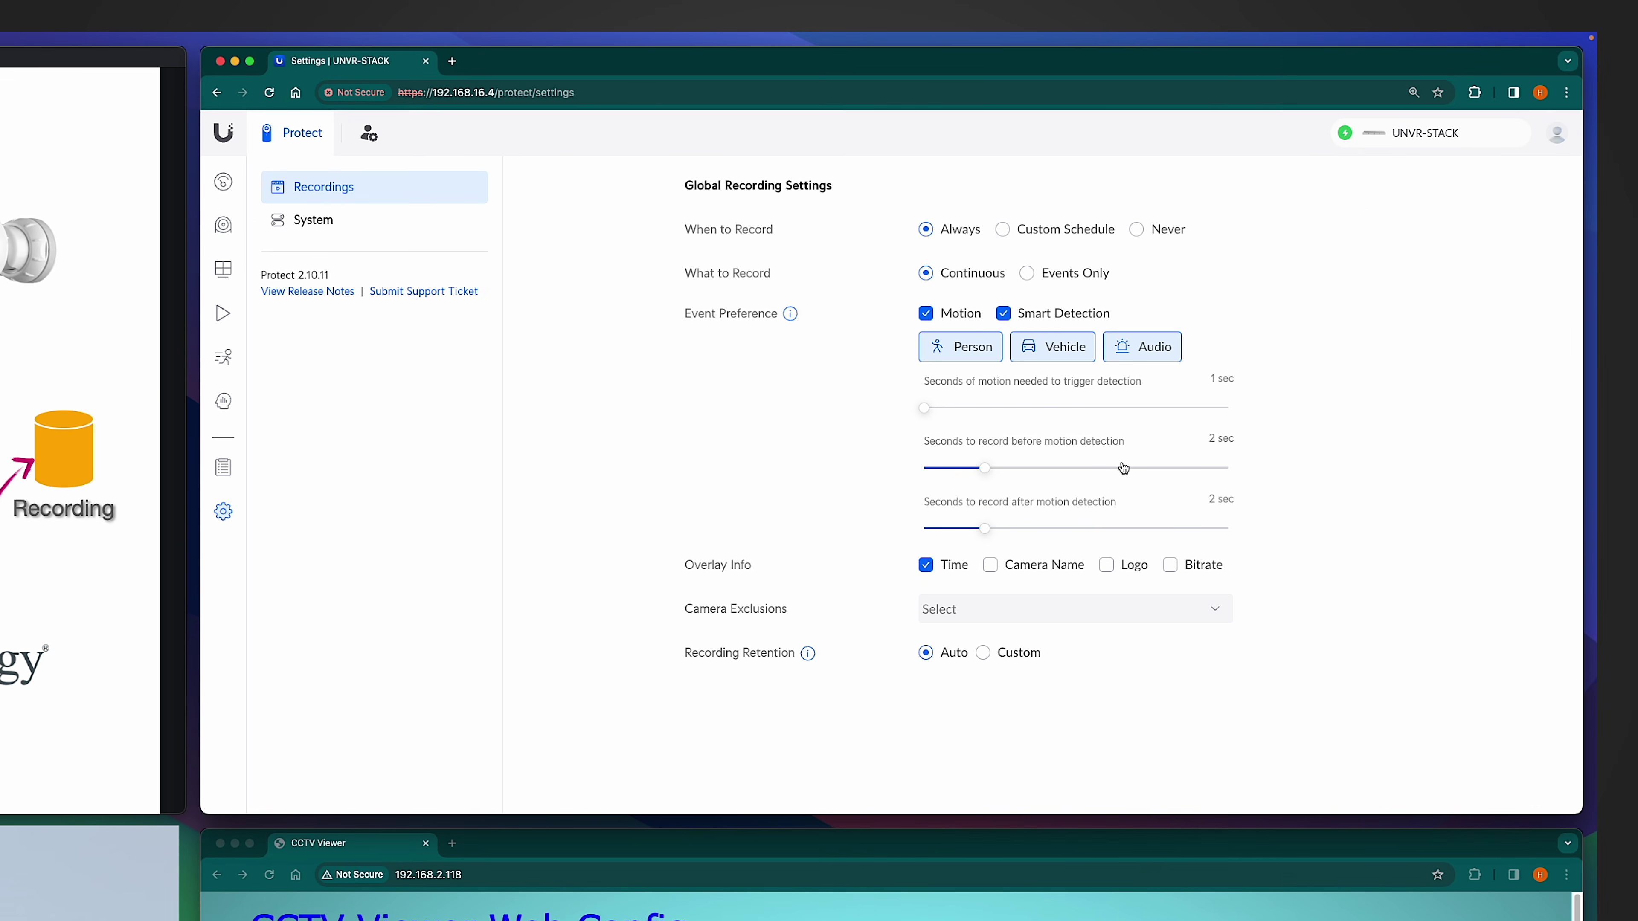
left_click(384, 231)
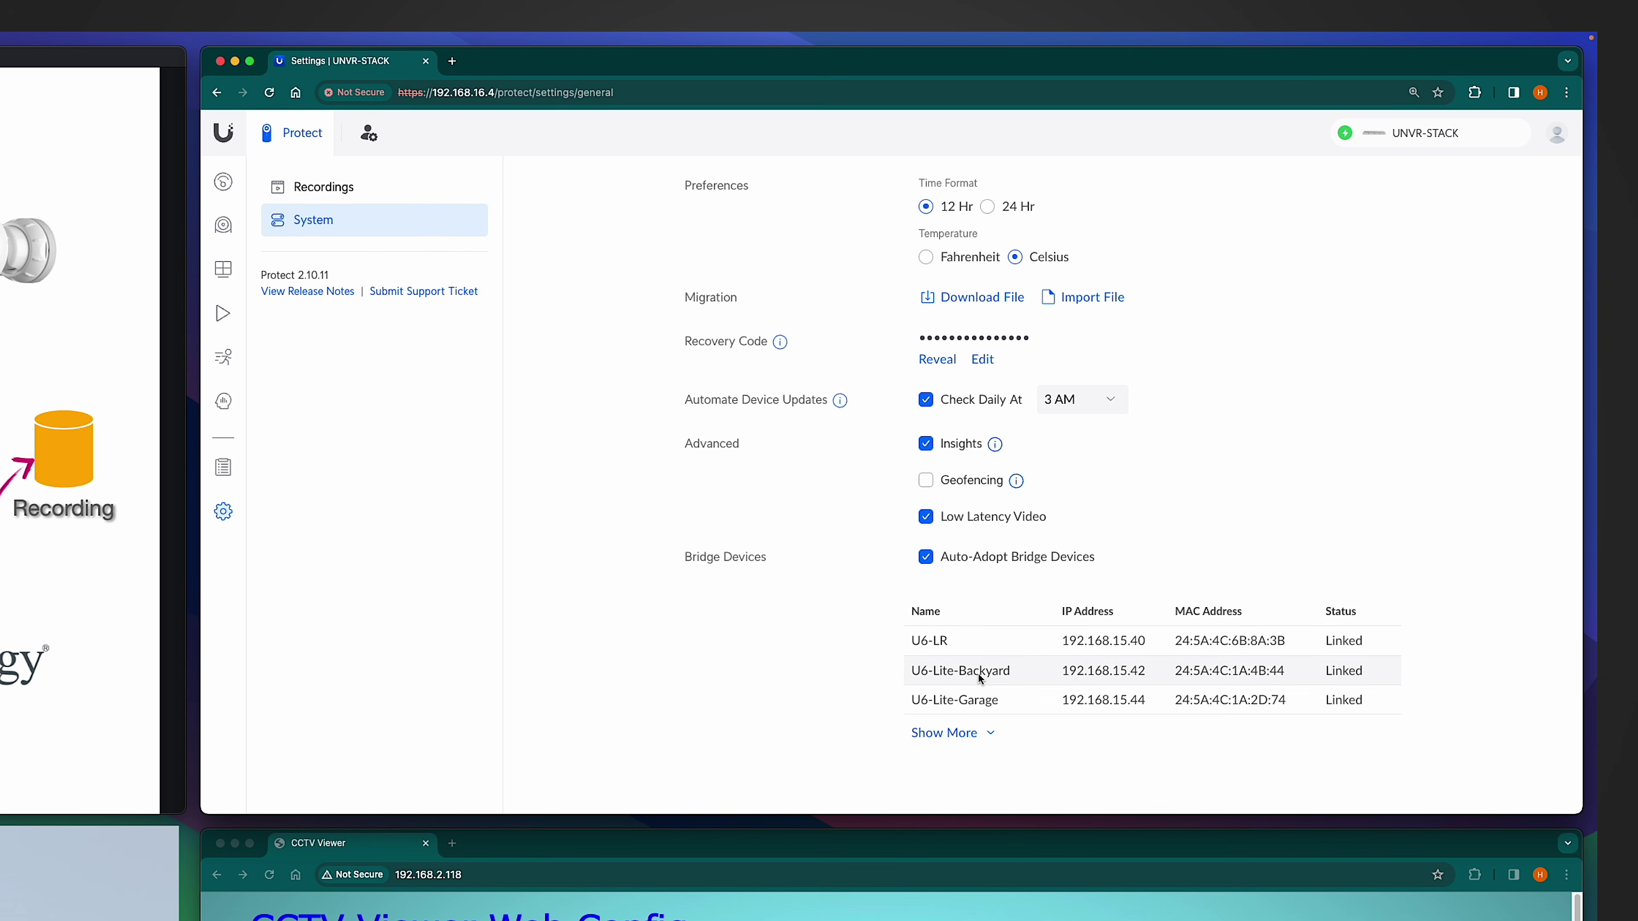
left_click(953, 734)
scroll(1018, 727, "down", 1)
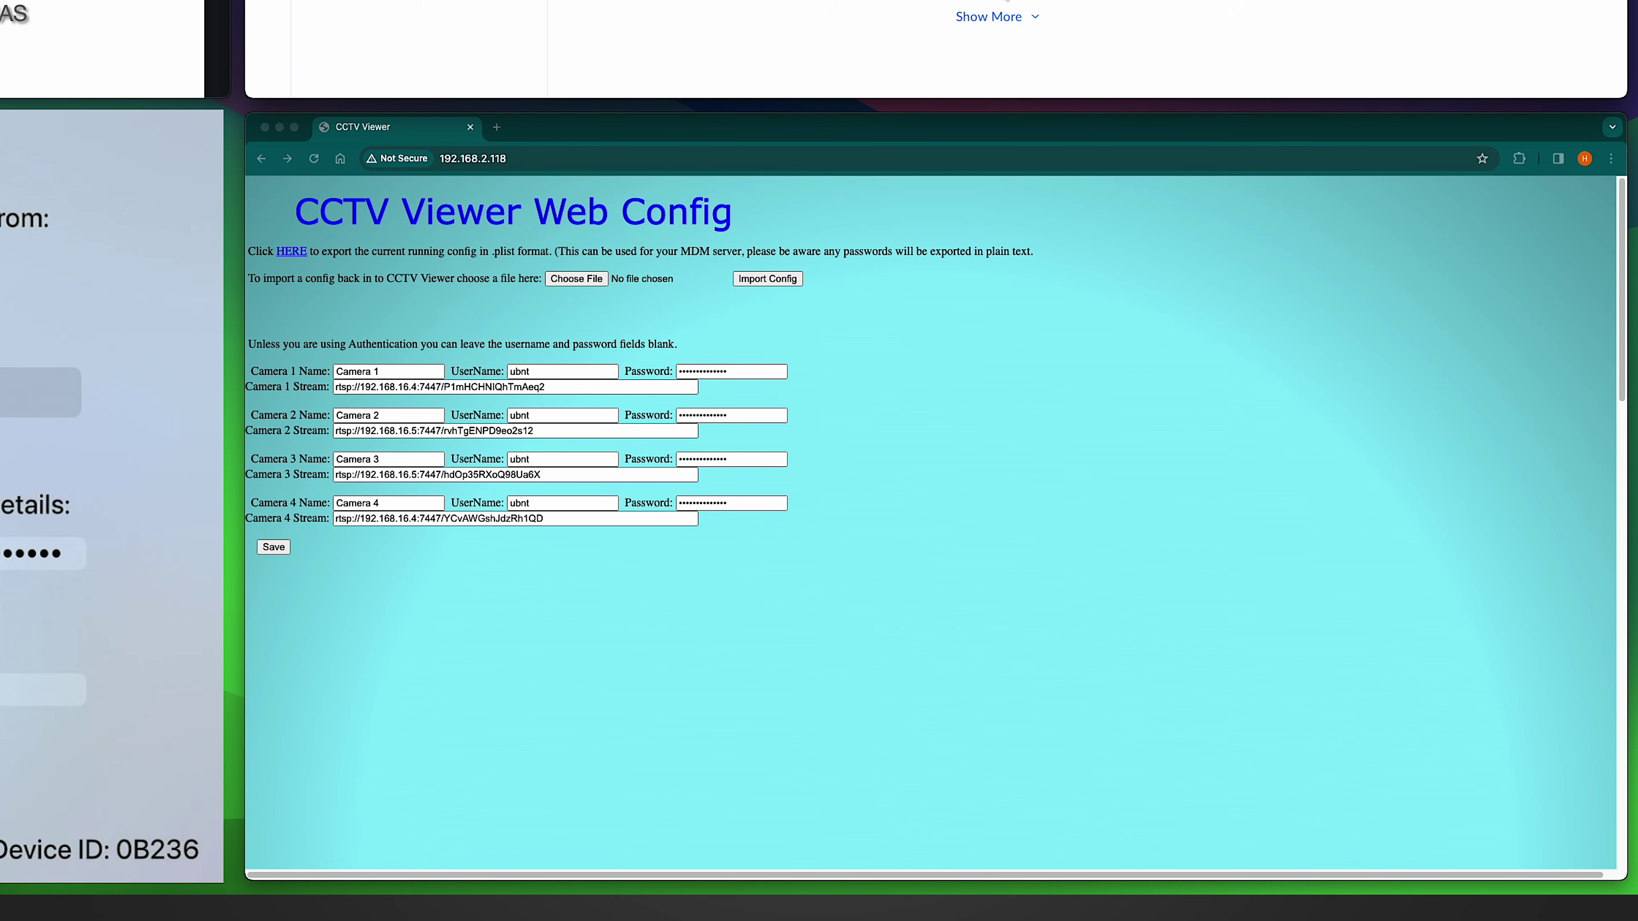
Step: Bring the CCTV Viewer Web Config page back to the front in Chrome
left_click(998, 18)
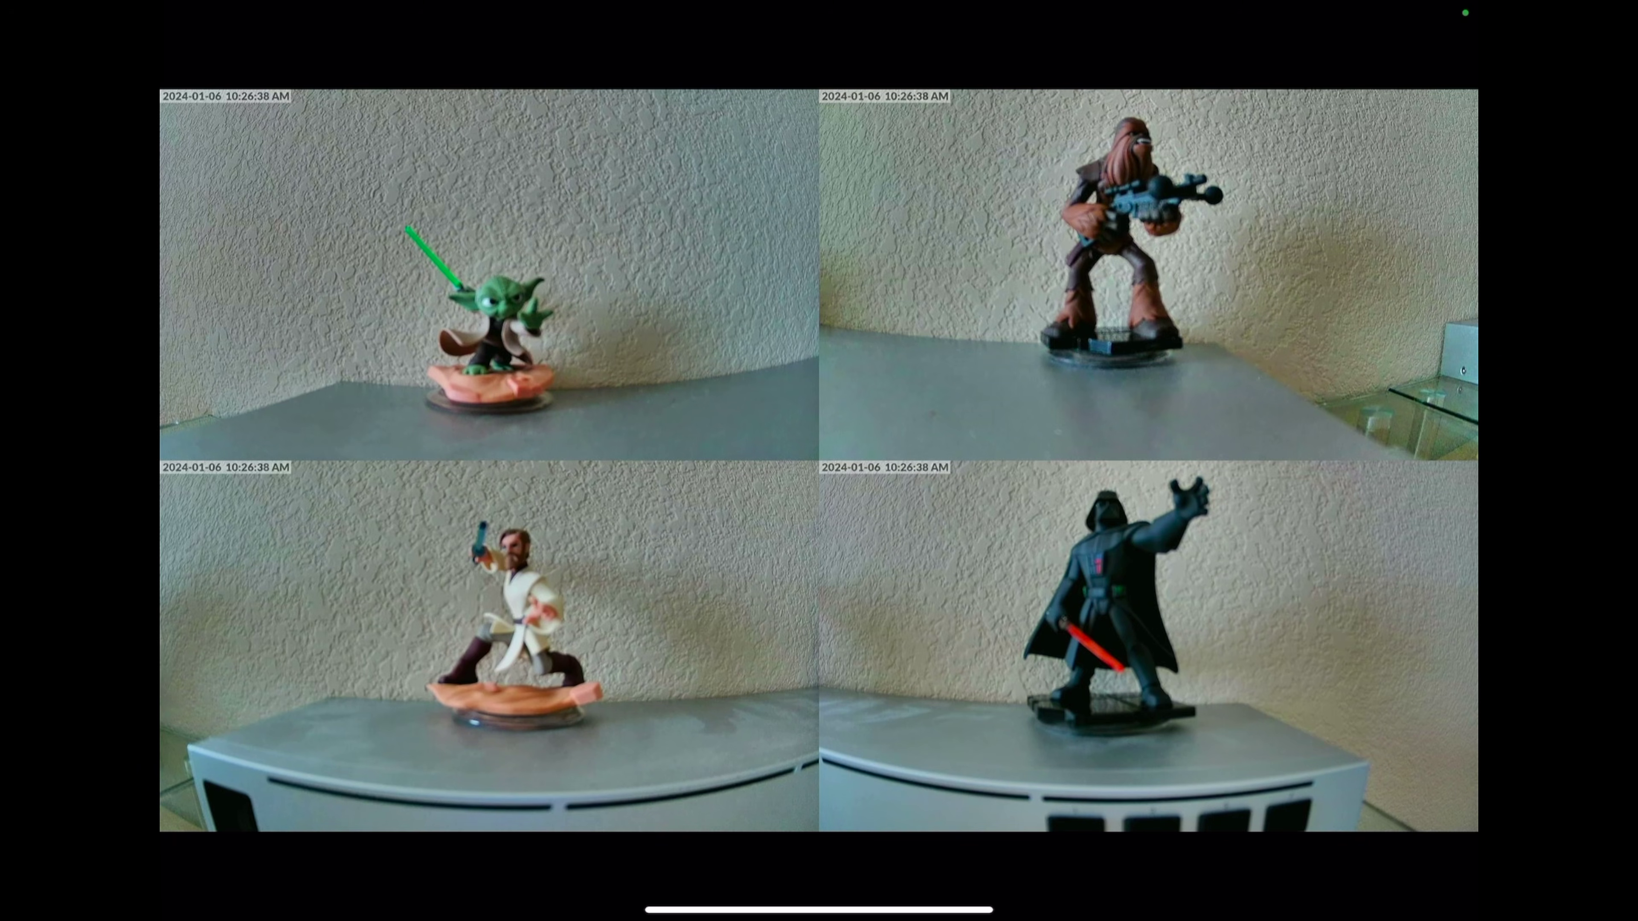
Step: Reopen Camera 1's settings by choosing '4 Cameras' in the top-left tile's Reconfigure Cameras options
key("Up")
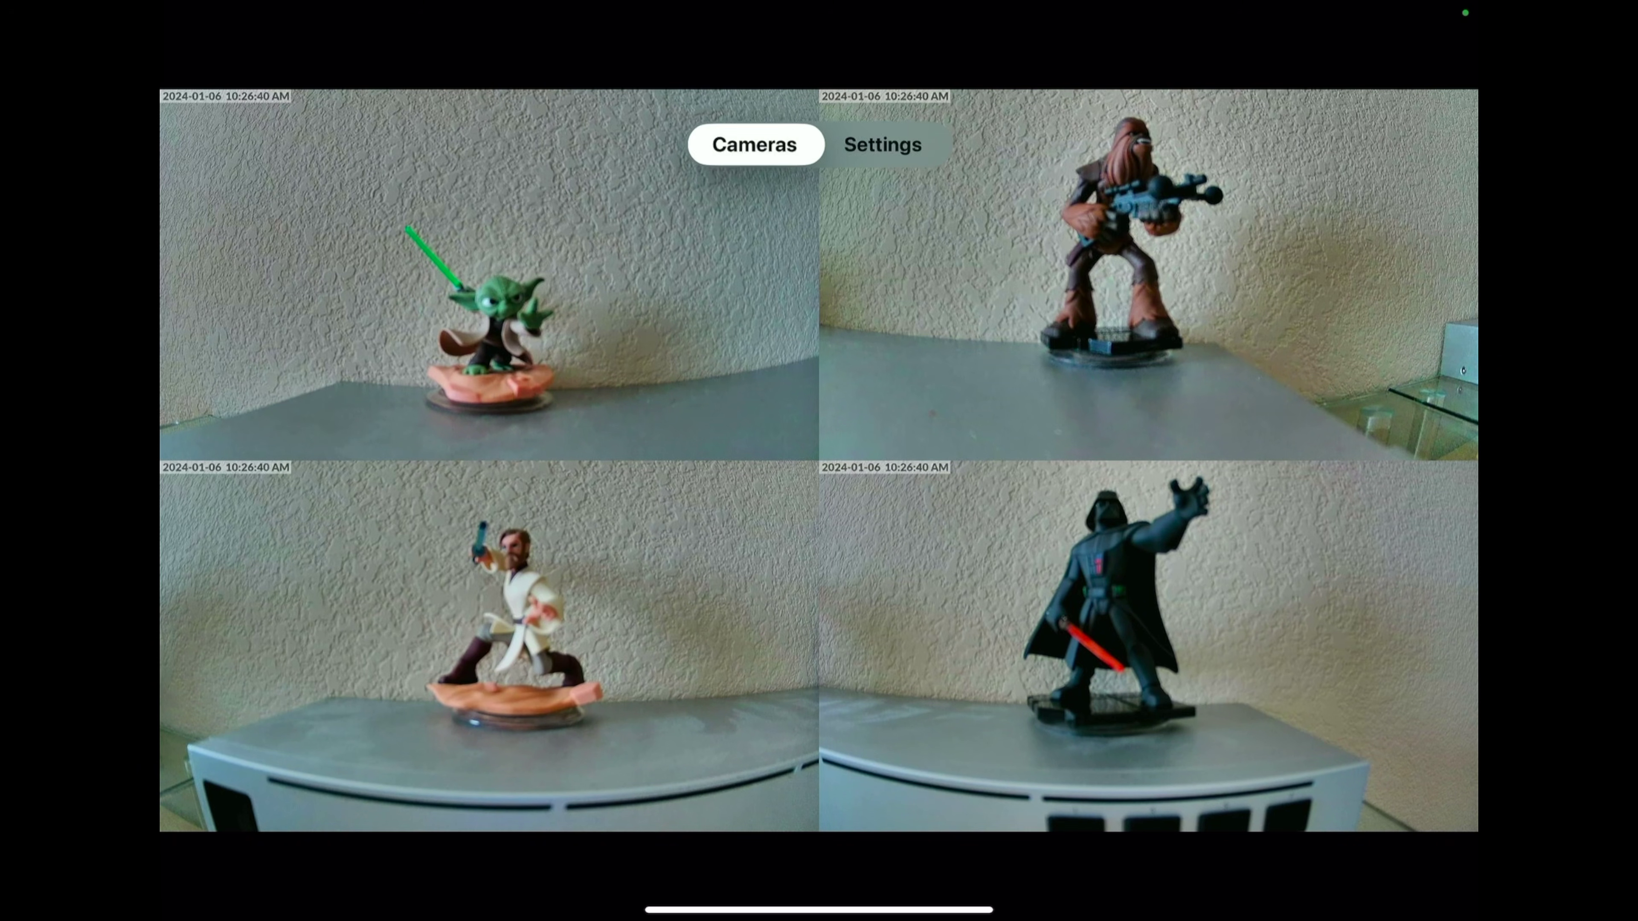
key("Down")
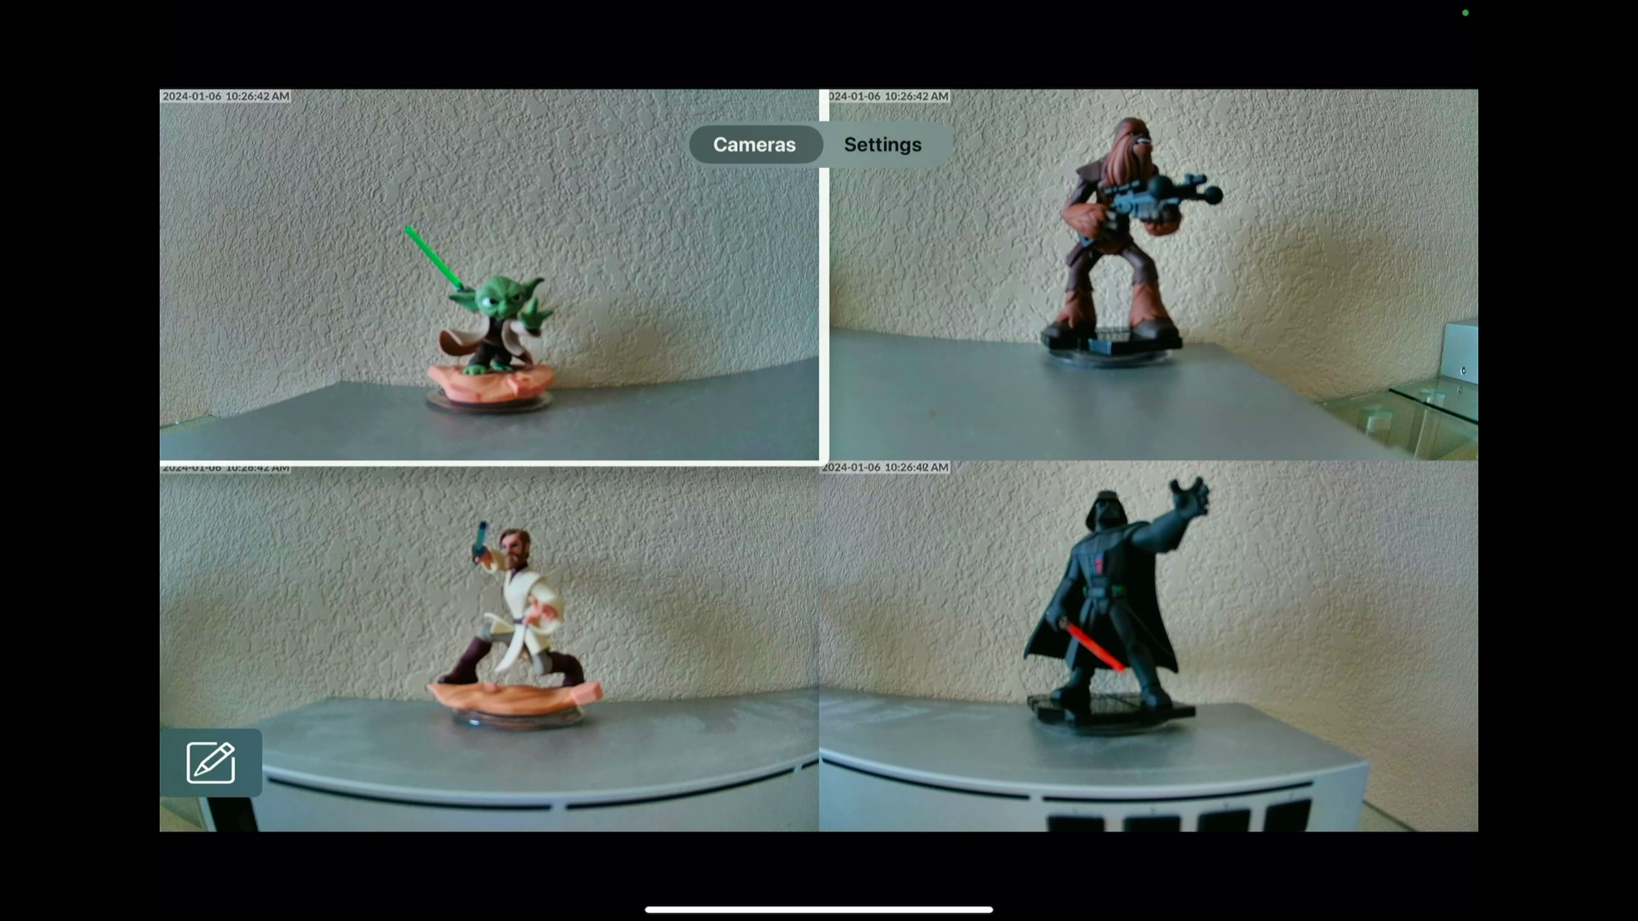
key("Return")
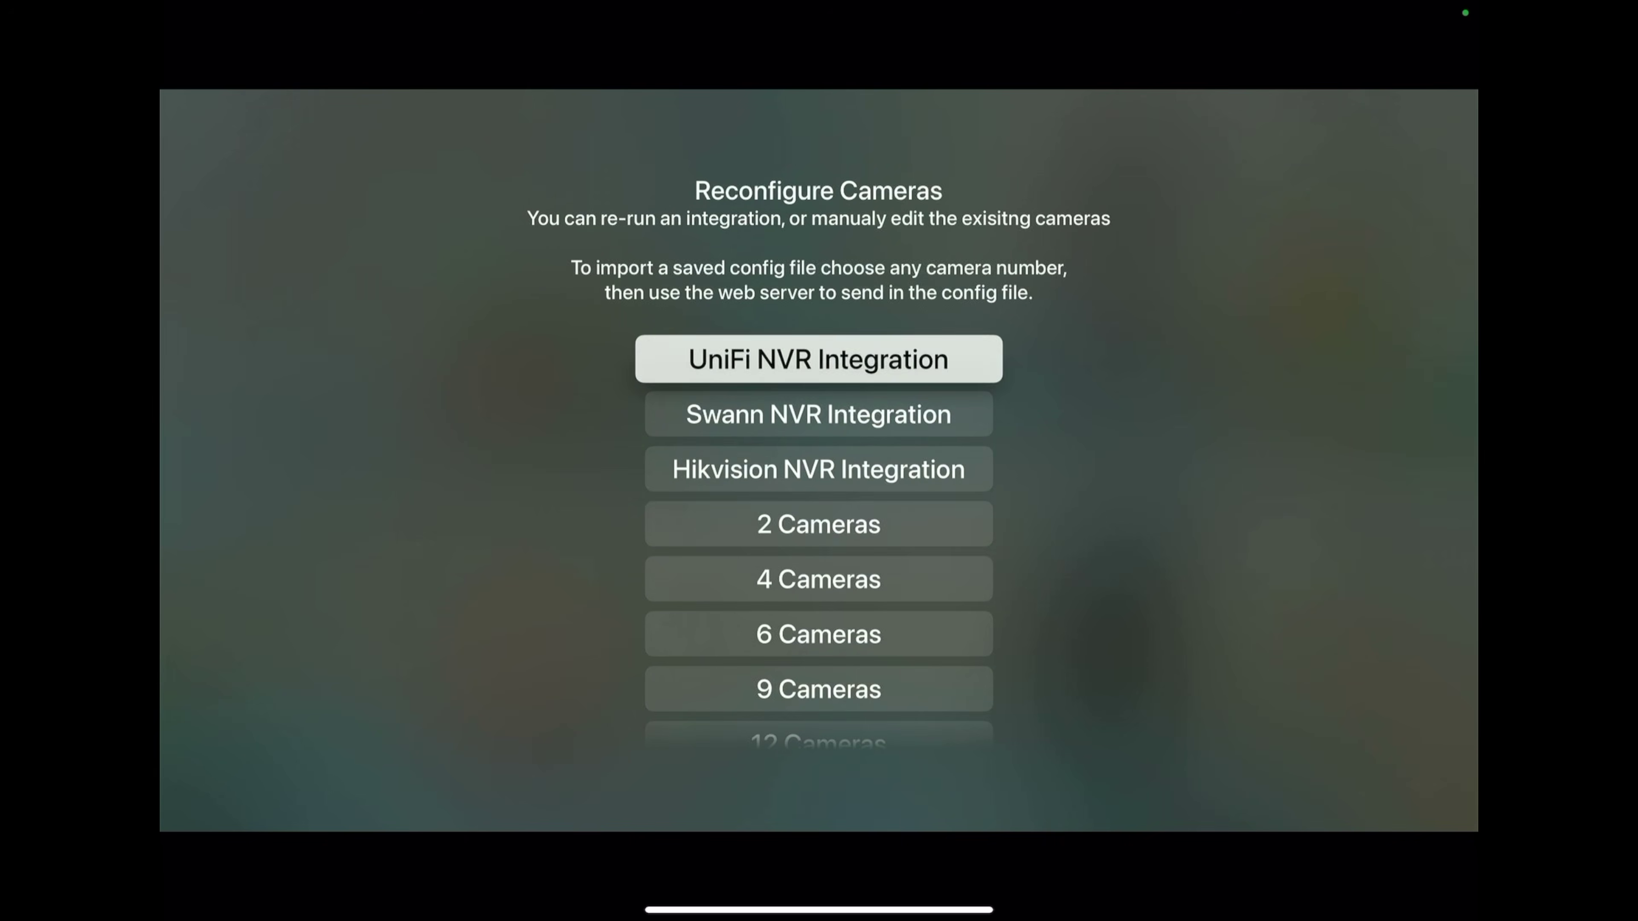
key("Down")
key("Down")
key("Down")
key("Down")
key("Return")
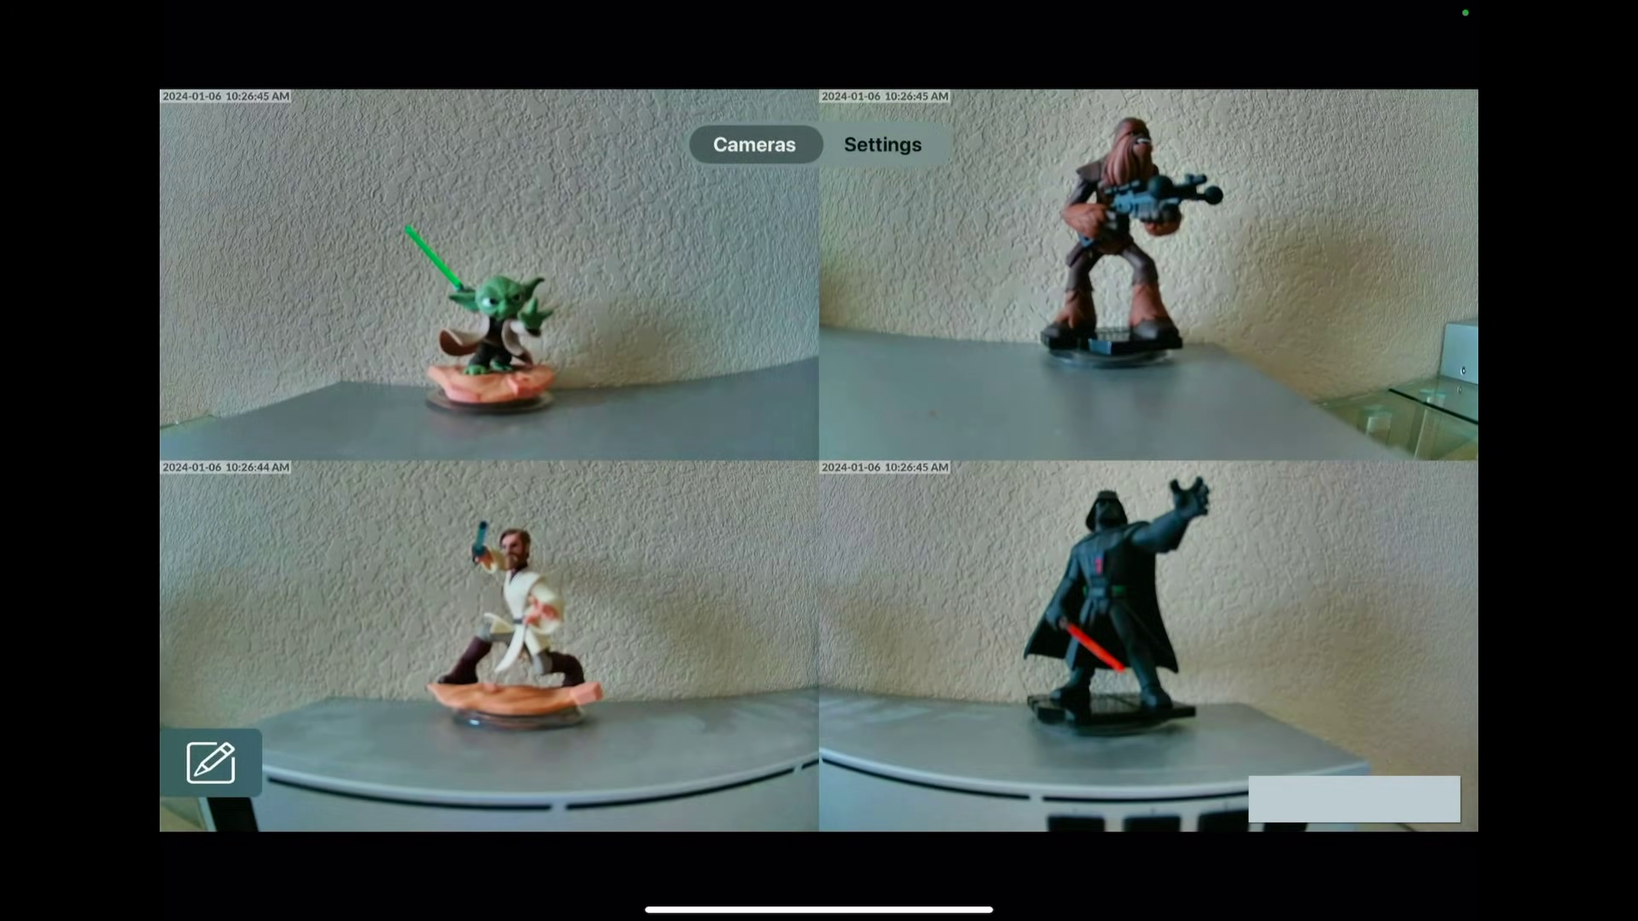
Step: Clear Camera 1's stored username
key("Right")
key("Right")
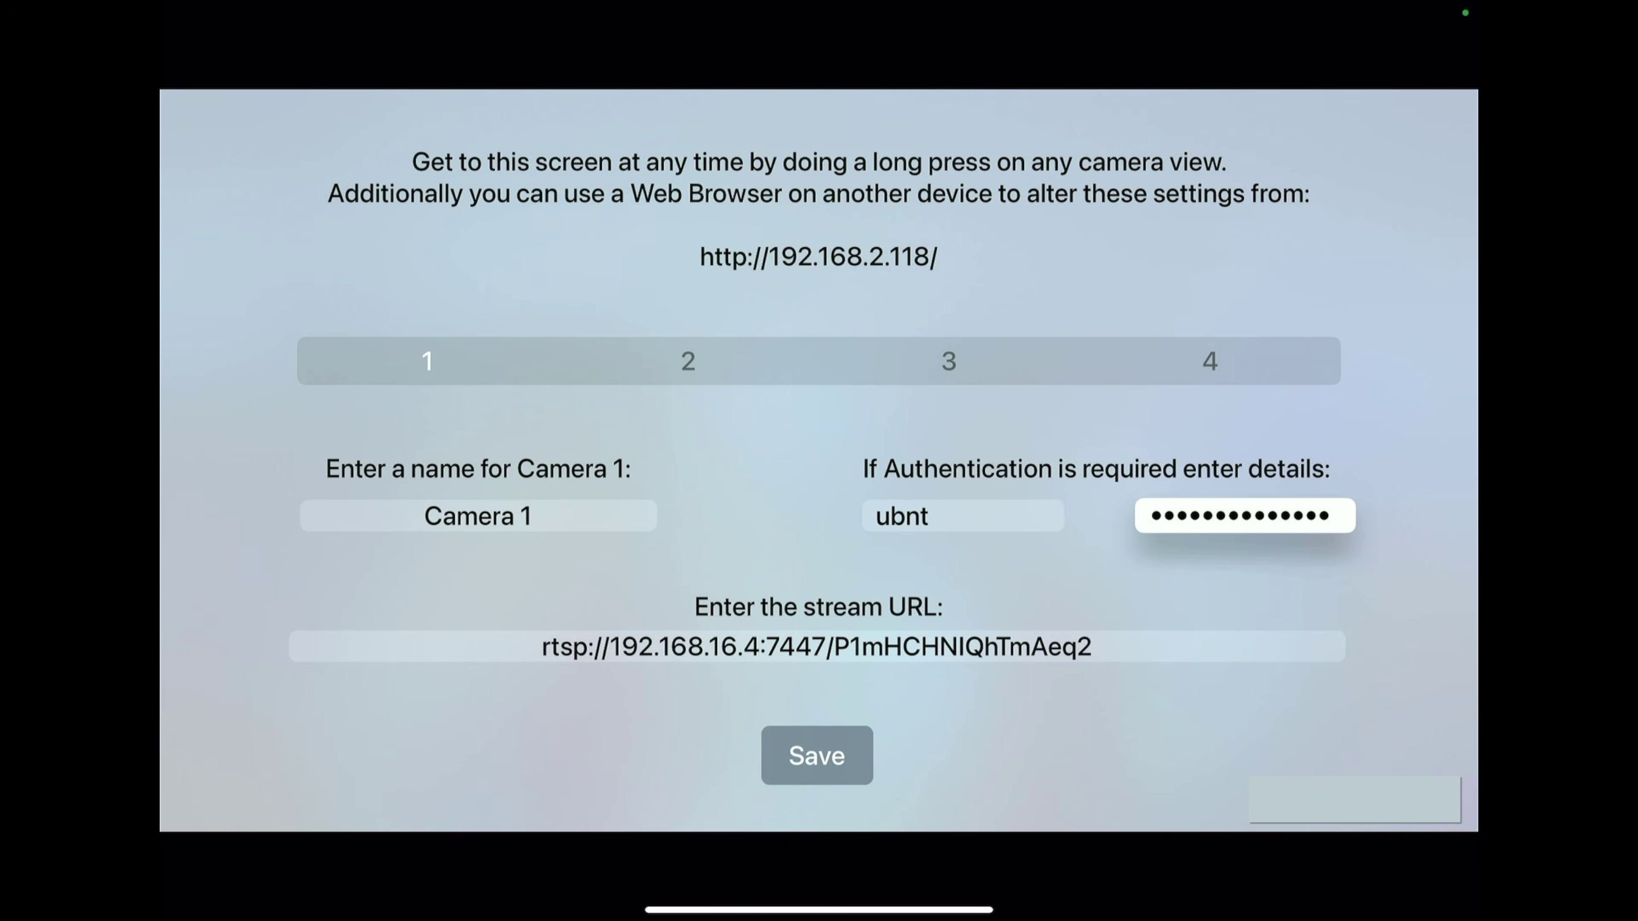
key("Left")
key("Return")
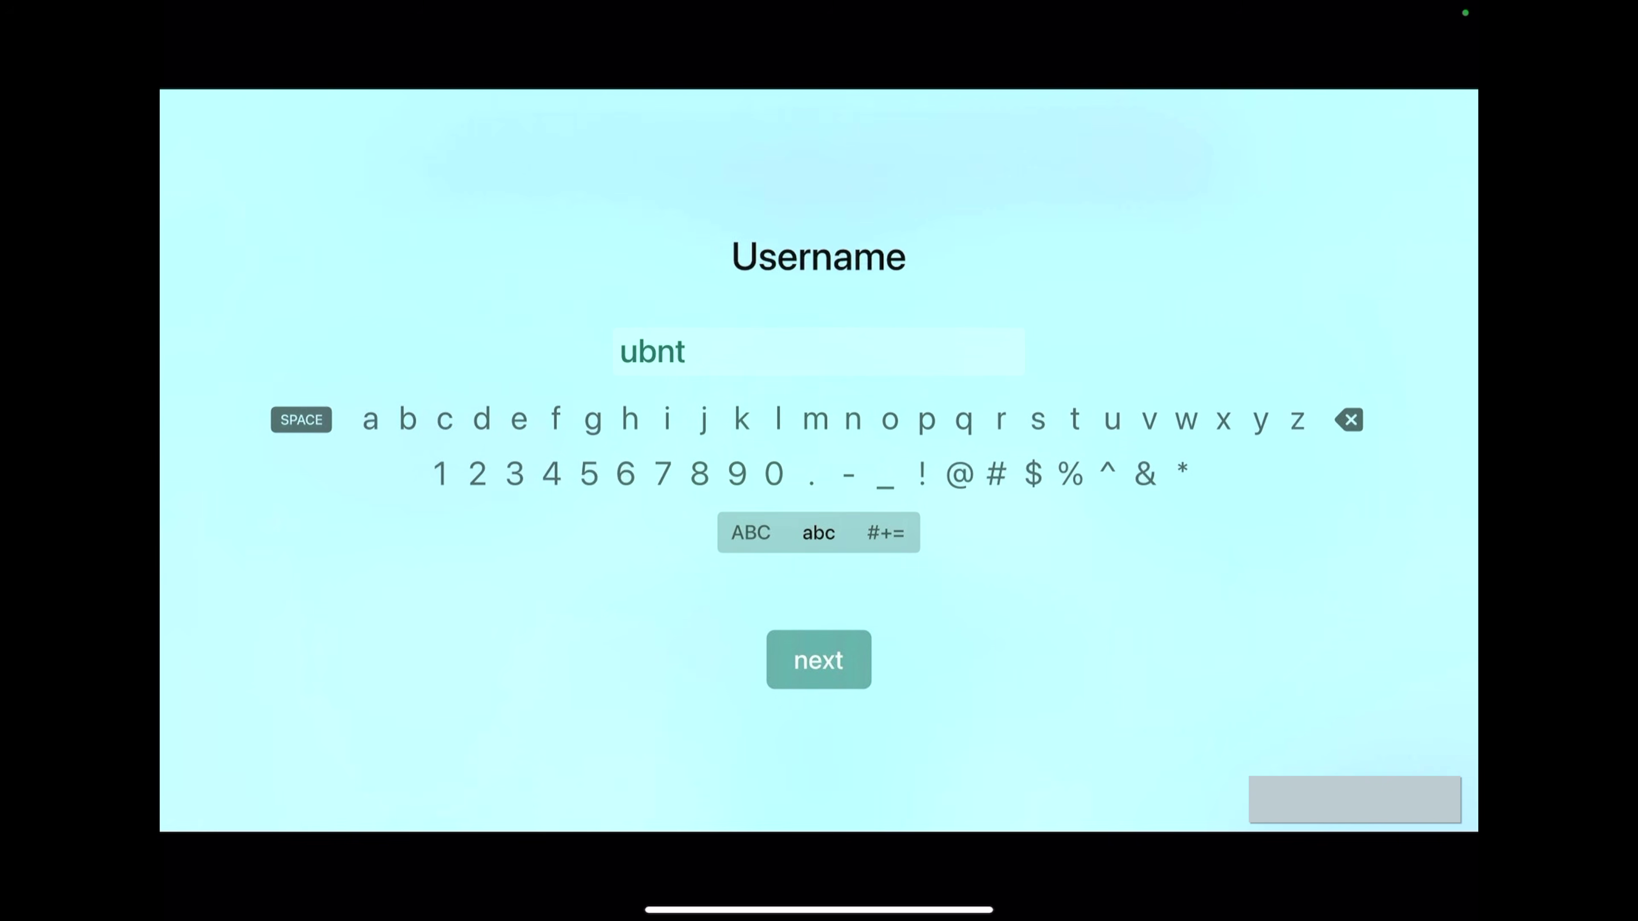
key("Right")
key("Right")
key("Right")
key("Right")
key("Right")
key("Right")
key("Right")
key("Right")
key("Right")
key("Right")
key("Right")
key("Right")
key("Right")
key("Right")
key("Right")
key("Right")
key("Right")
key("Right")
key("Right")
key("Right")
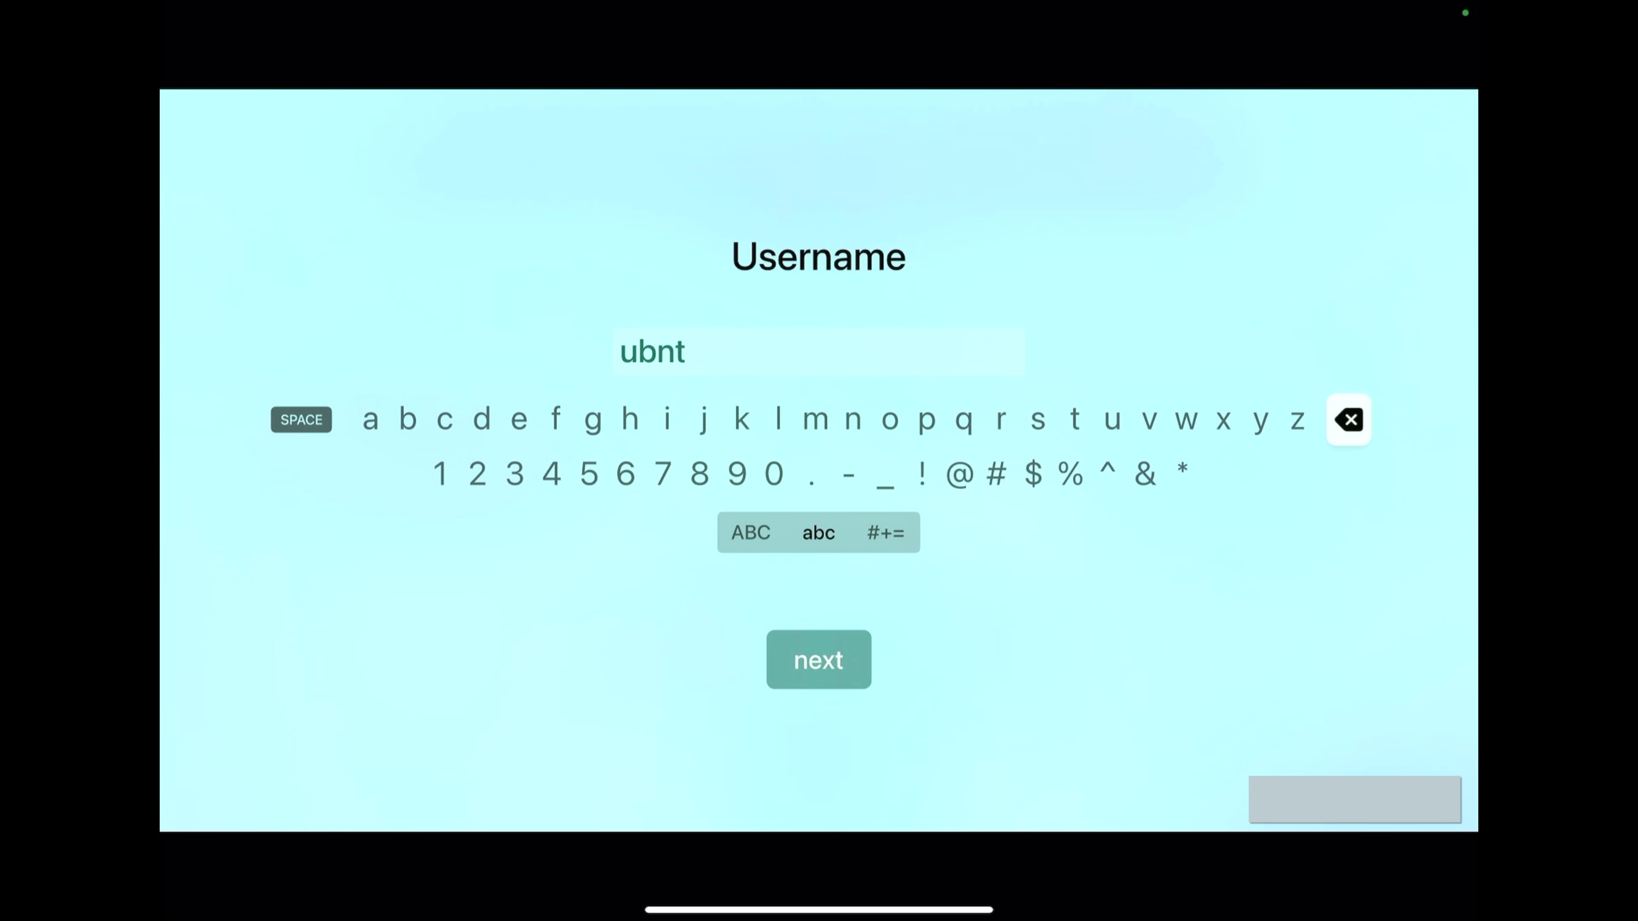
key("Down")
Step: Clear Camera 1's stored password and save its settings
key("Down")
key("Return")
key("Left")
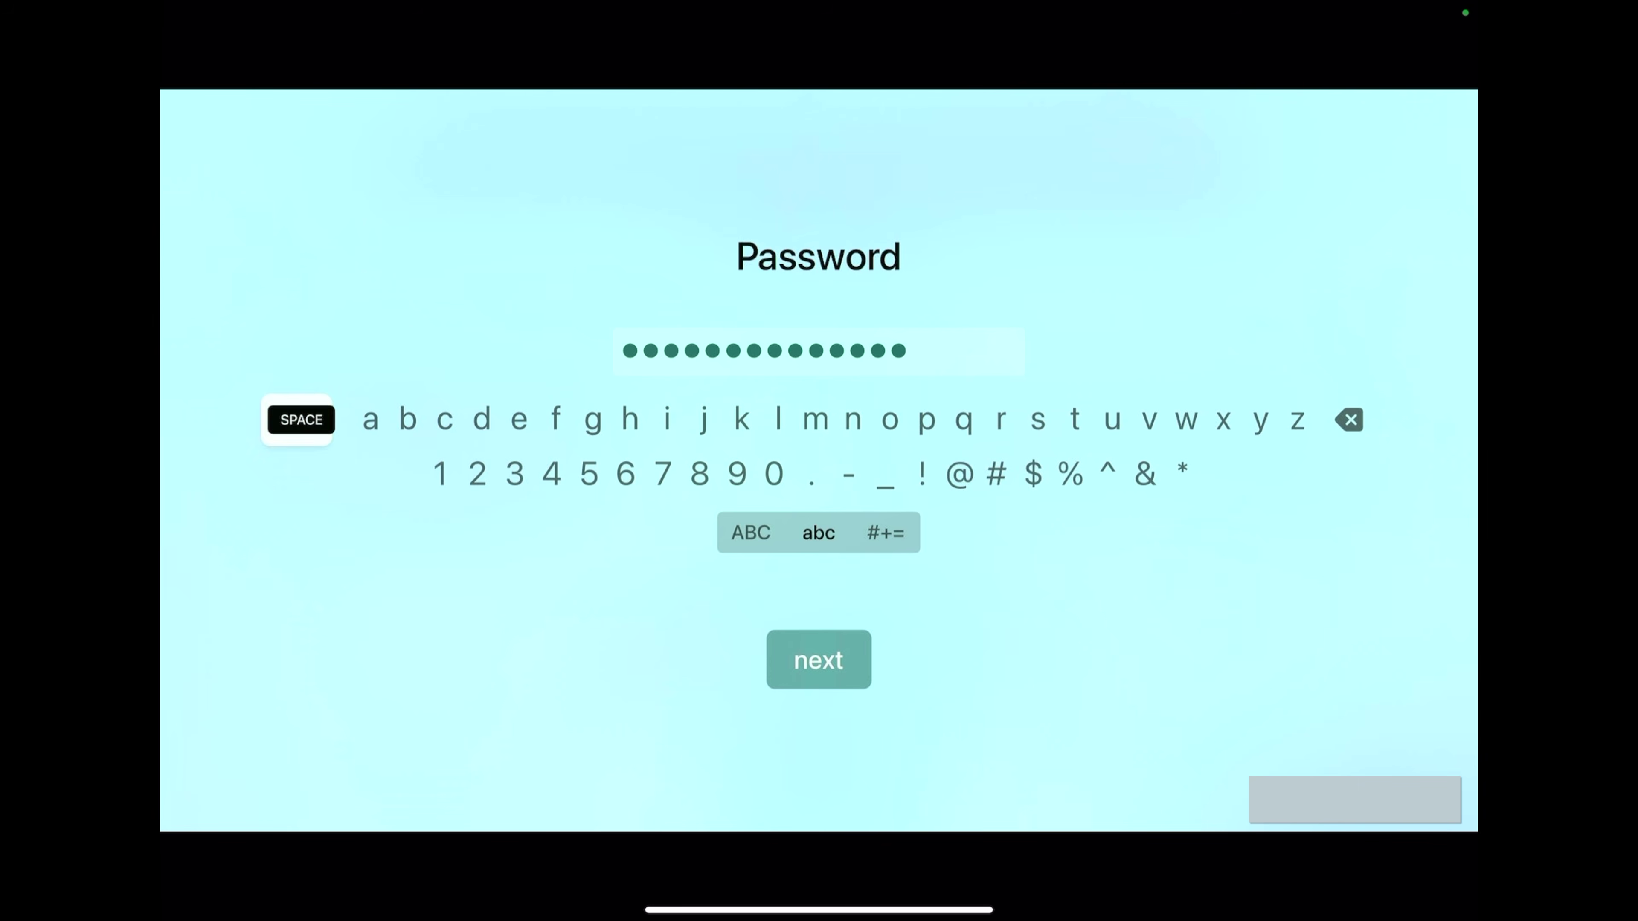
key("Right")
key("Right")
key("Right")
key("Right")
key("Right")
key("Right")
key("Right")
key("Right")
key("Right")
key("Right")
key("Right")
key("Right")
key("Right")
key("Right")
key("Right")
key("Right")
key("Right")
key("Right")
key("Right")
key("Right")
key("Return")
key("Down")
key("Down")
key("Return")
key("Down")
key("Down")
key("Return")
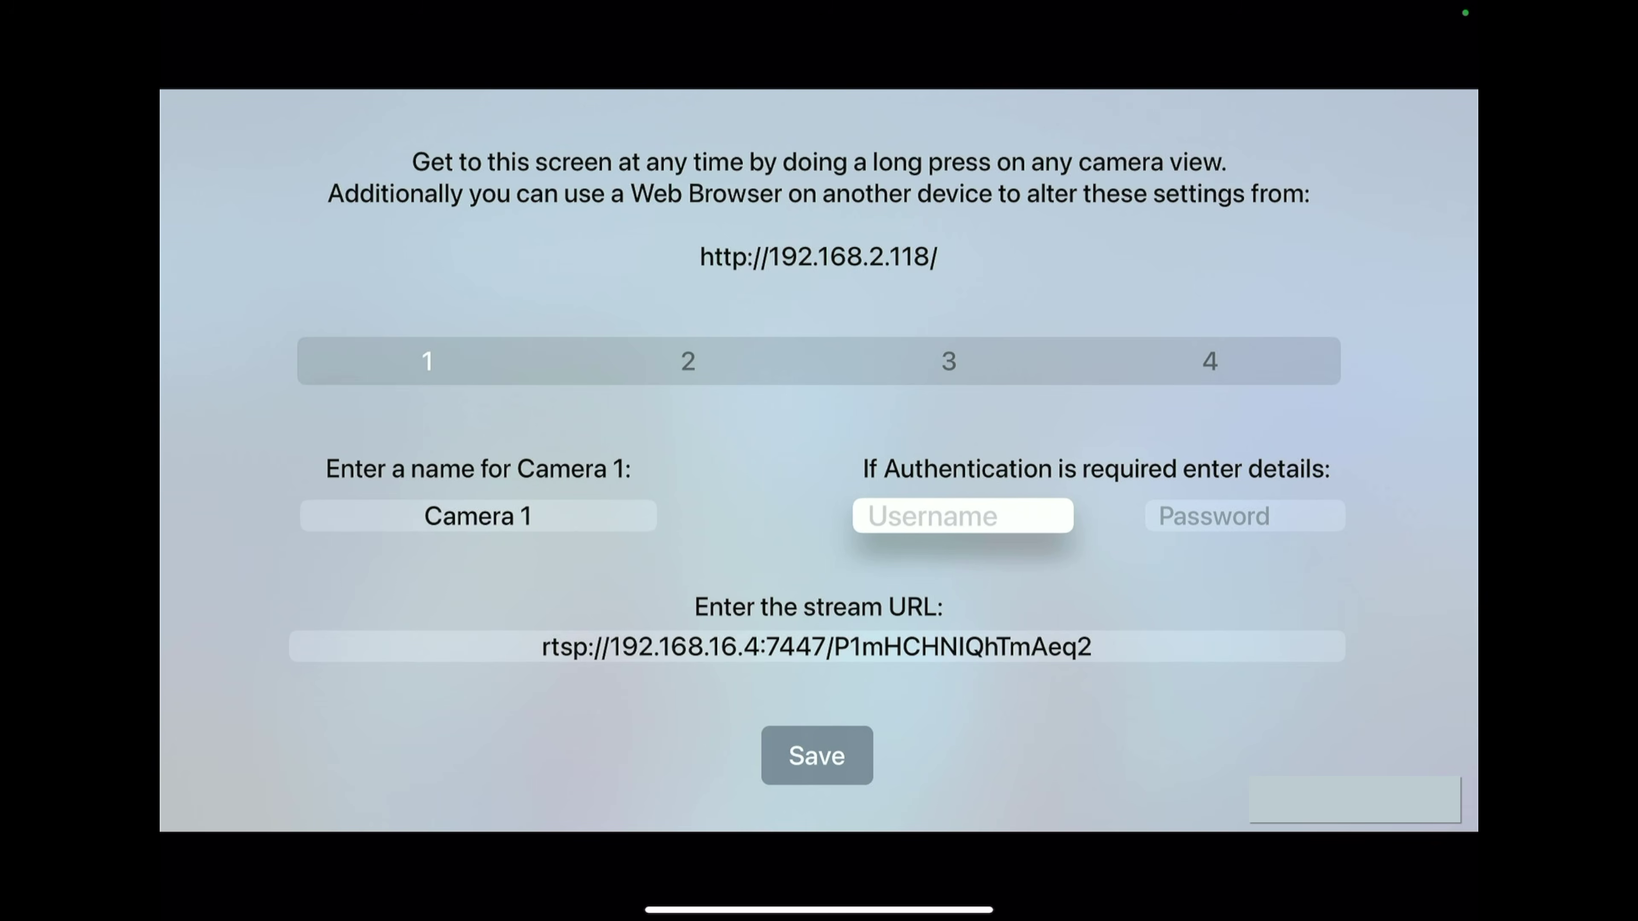
key("Down")
key("Down")
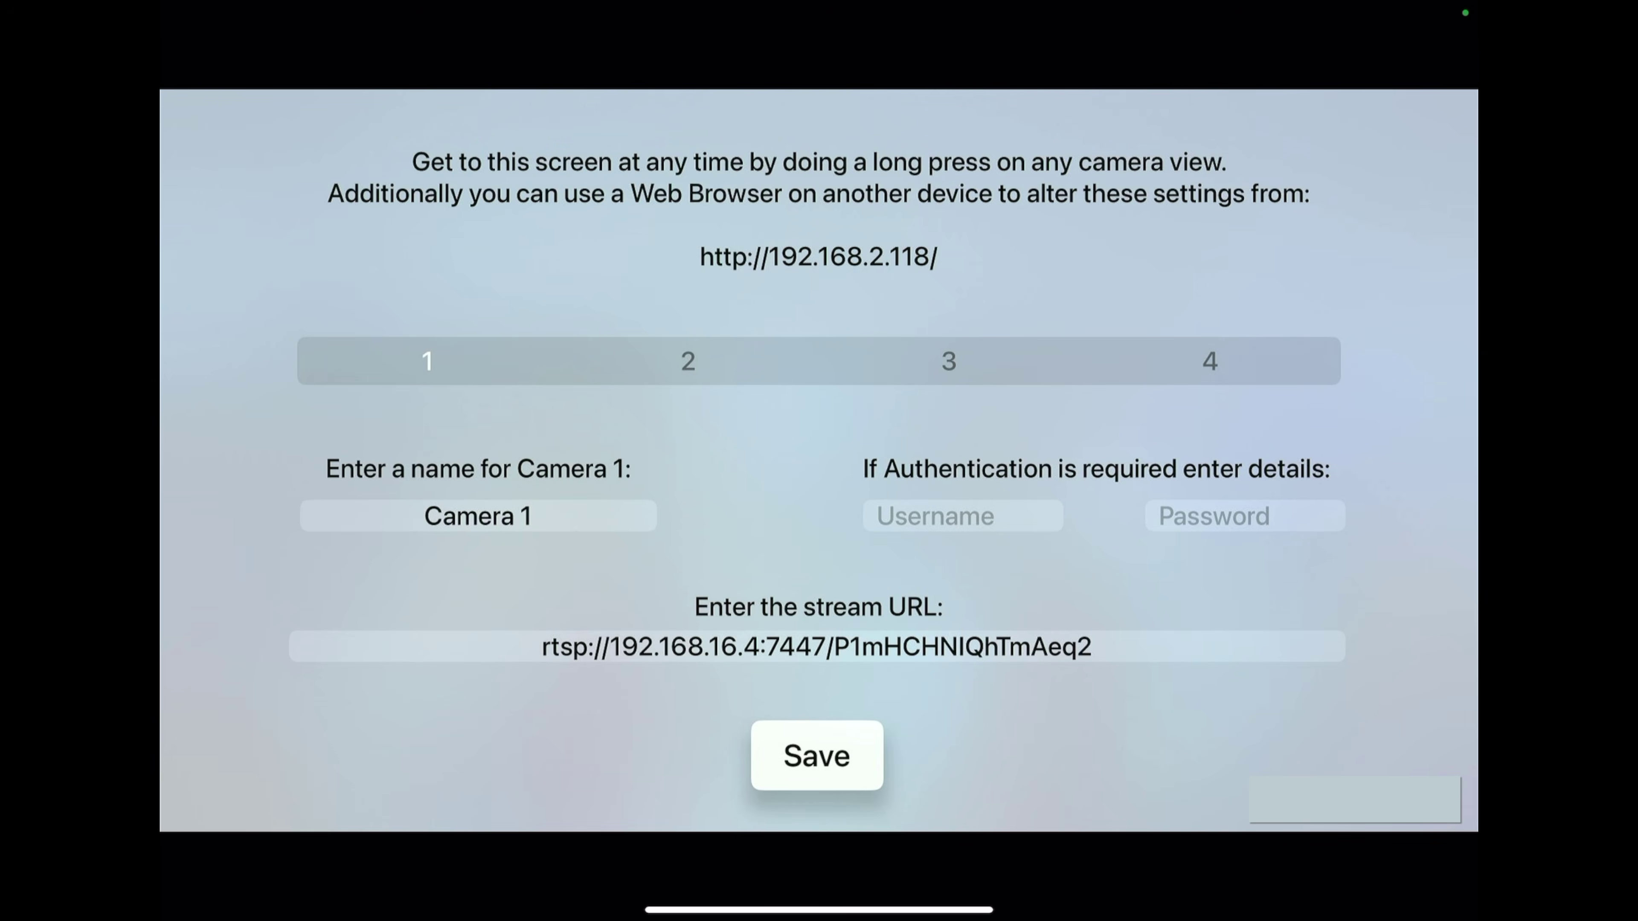
key("Return")
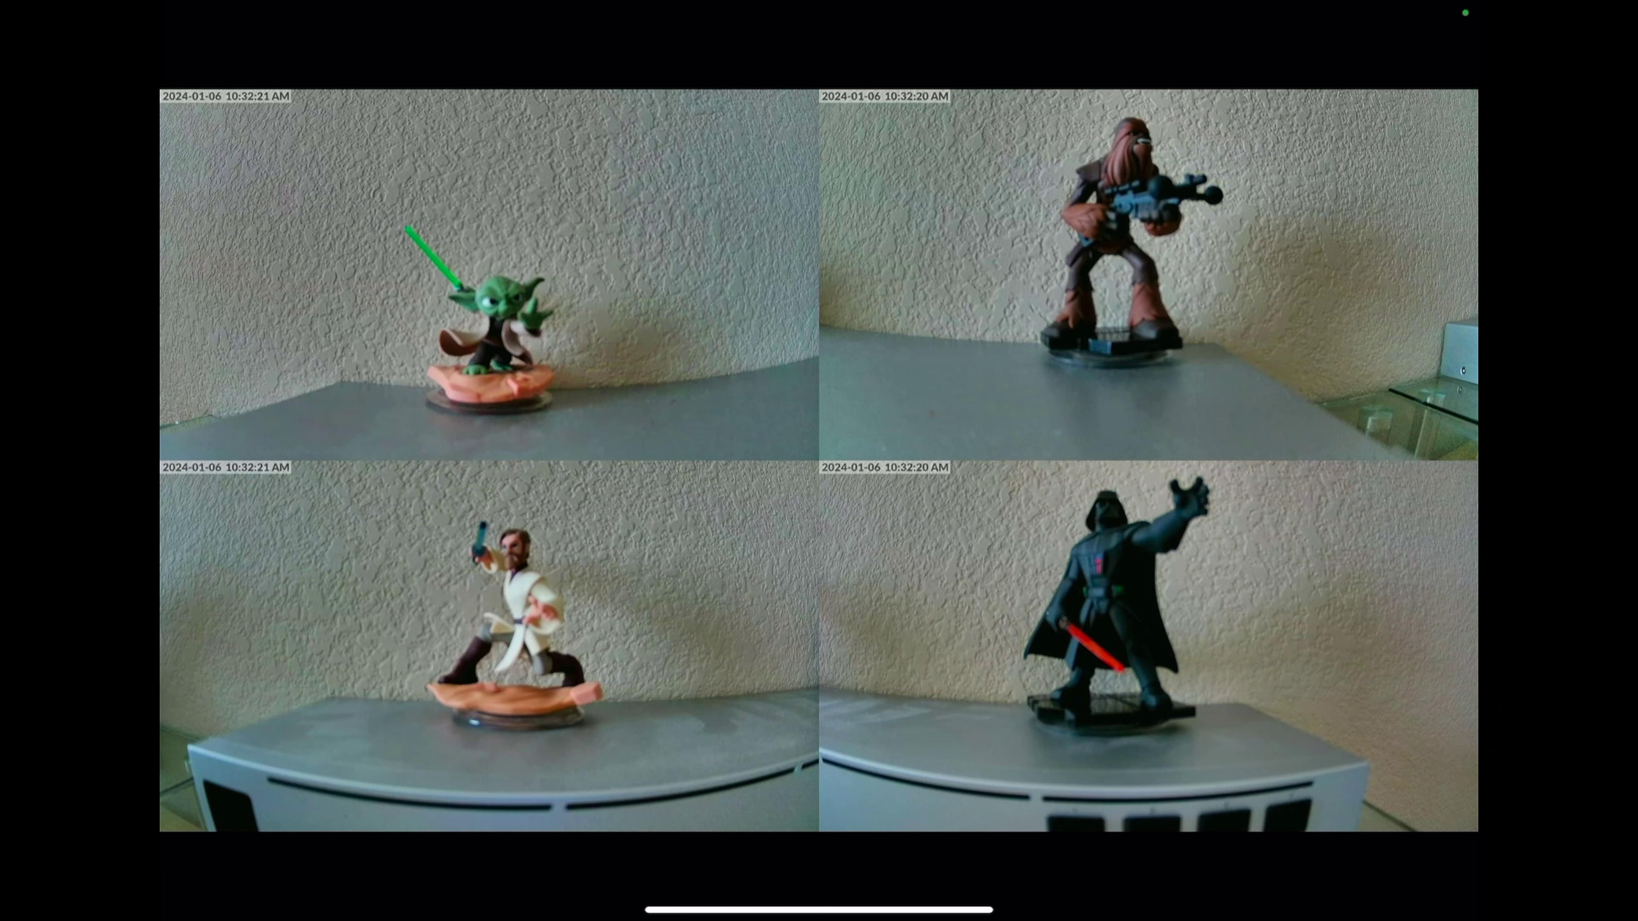
Step: Choose the '4 Cameras' layout from the camera reconfiguration options
key("Down")
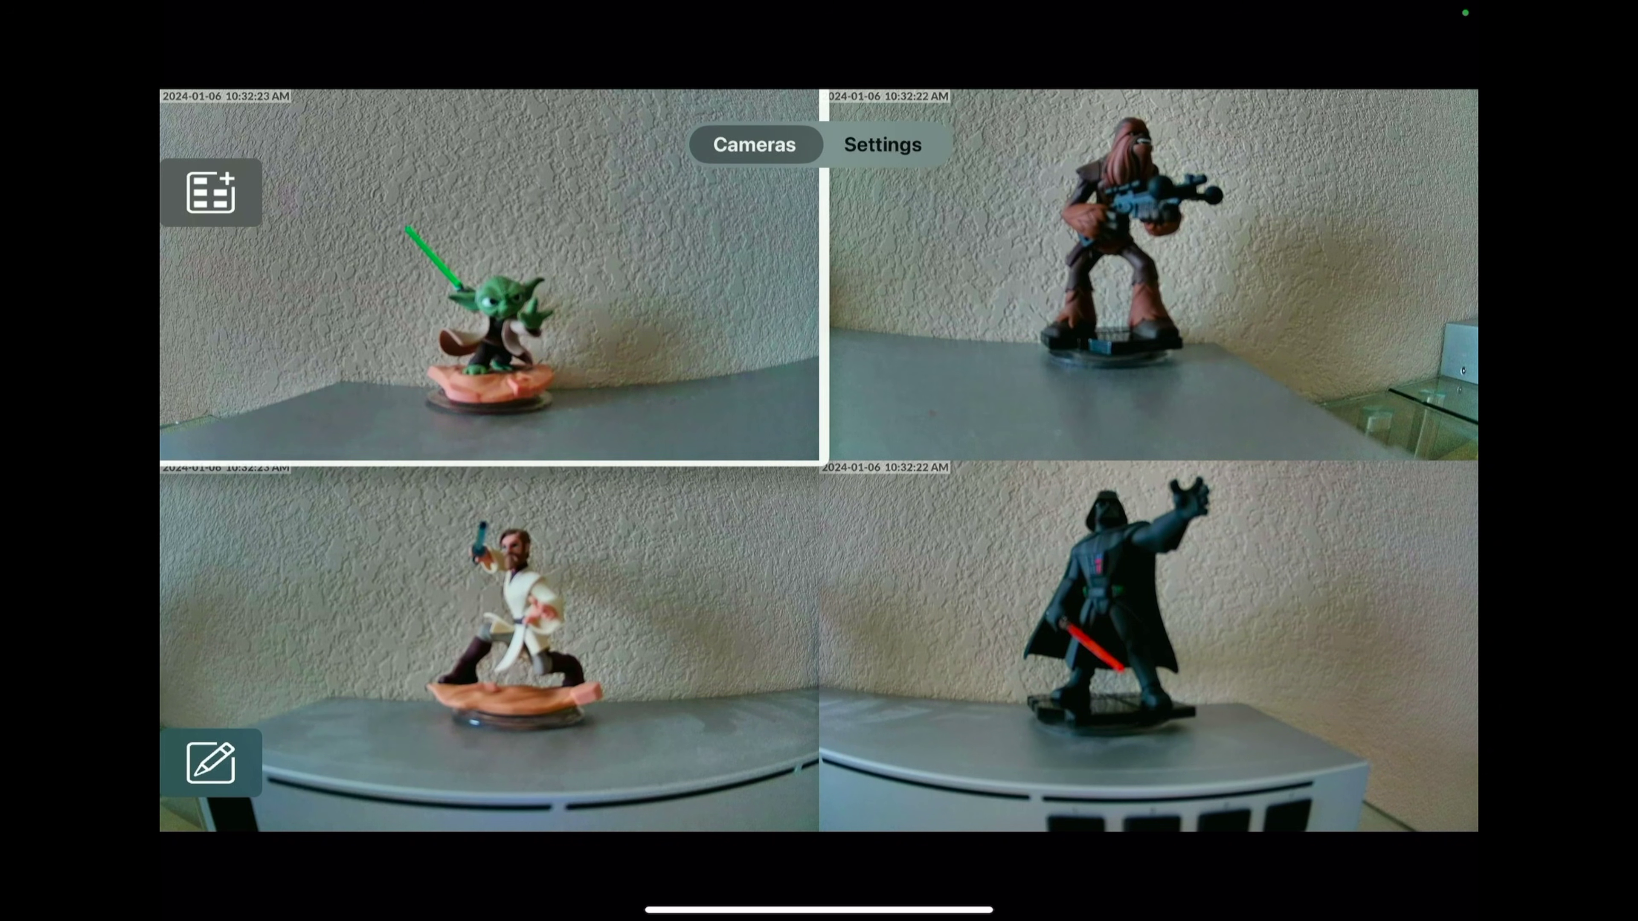
key("Left")
key("Return")
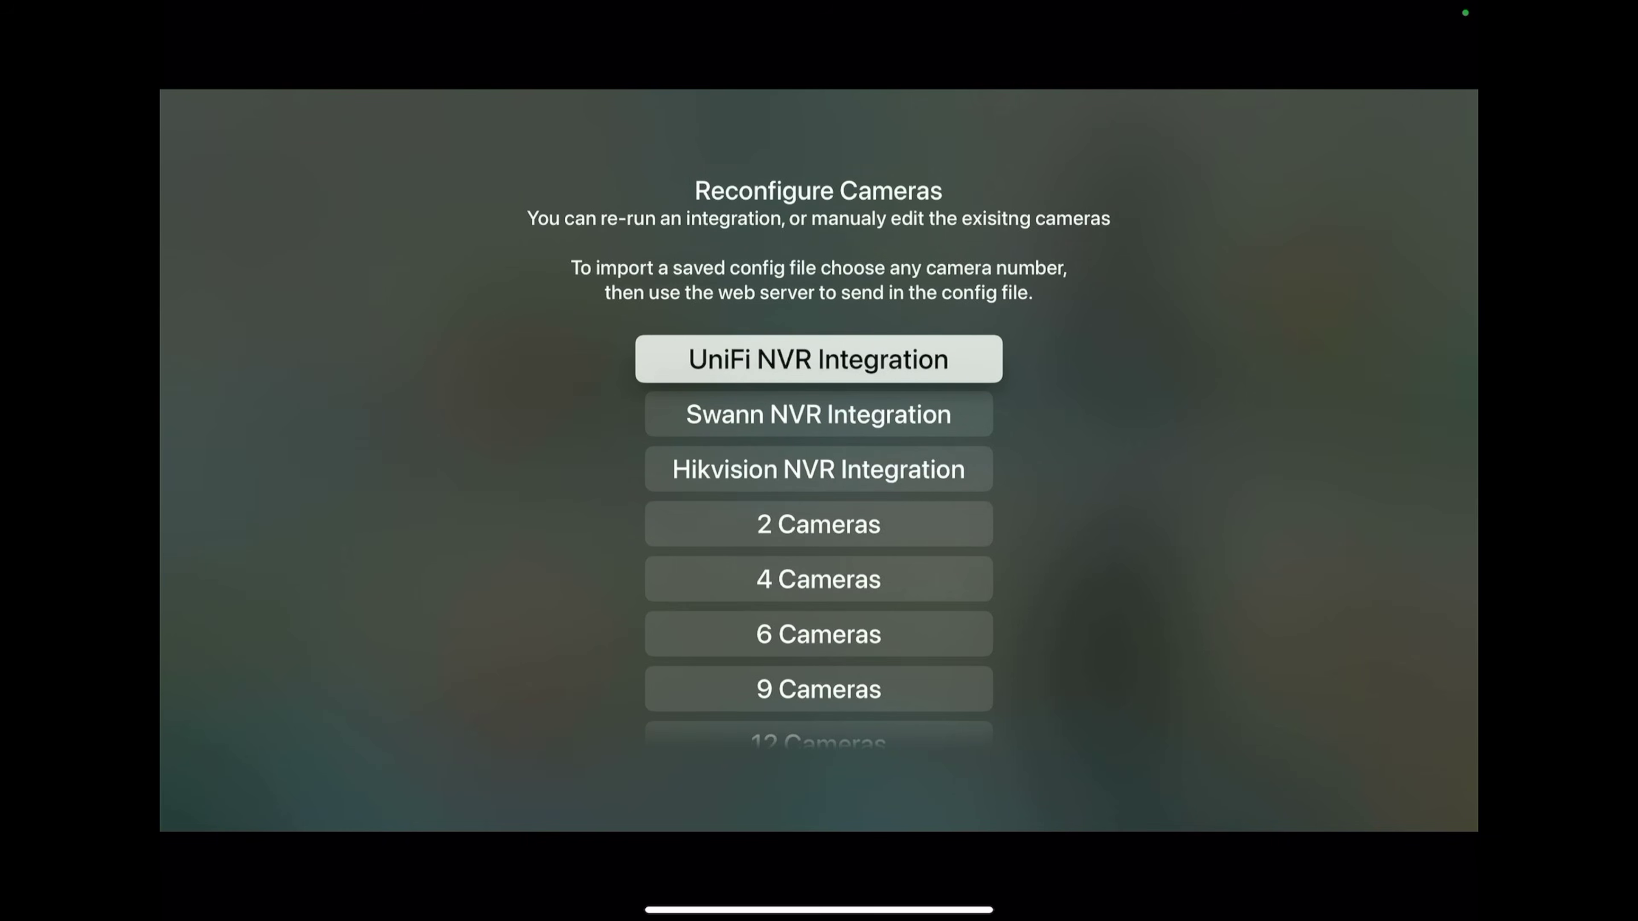
key("Down")
key("Down")
key("Down")
key("Down")
key("Down")
key("Up")
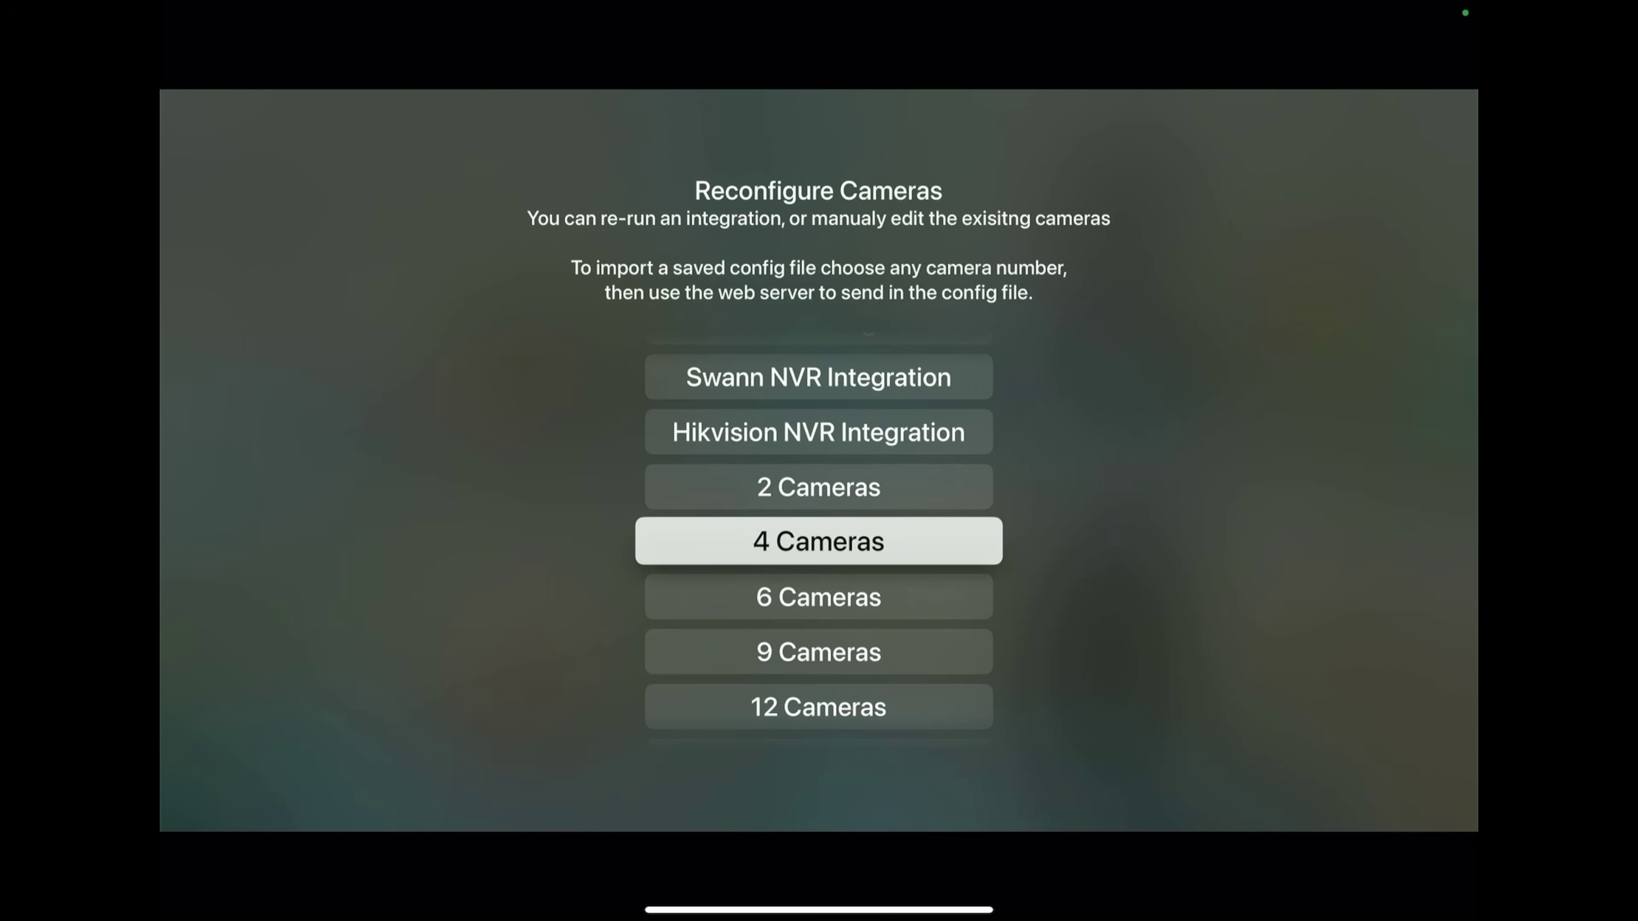
key("Return")
key("Down")
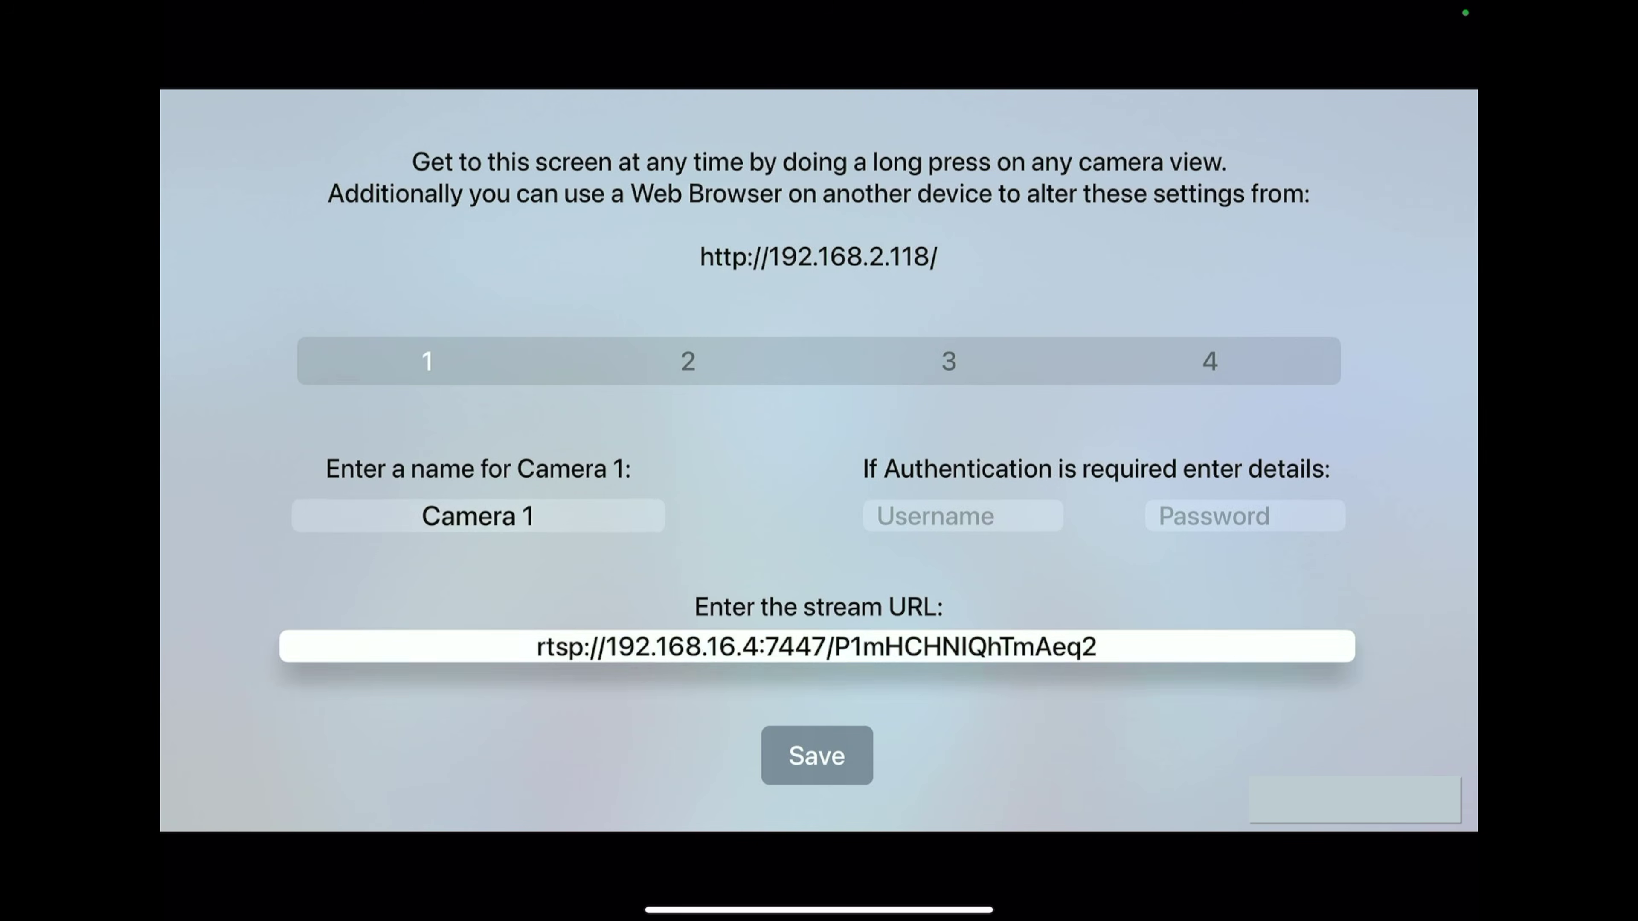
Step: Enter the dummy username 'aaa' for Camera 1 and continue to the password prompt
key("Up")
key("Return")
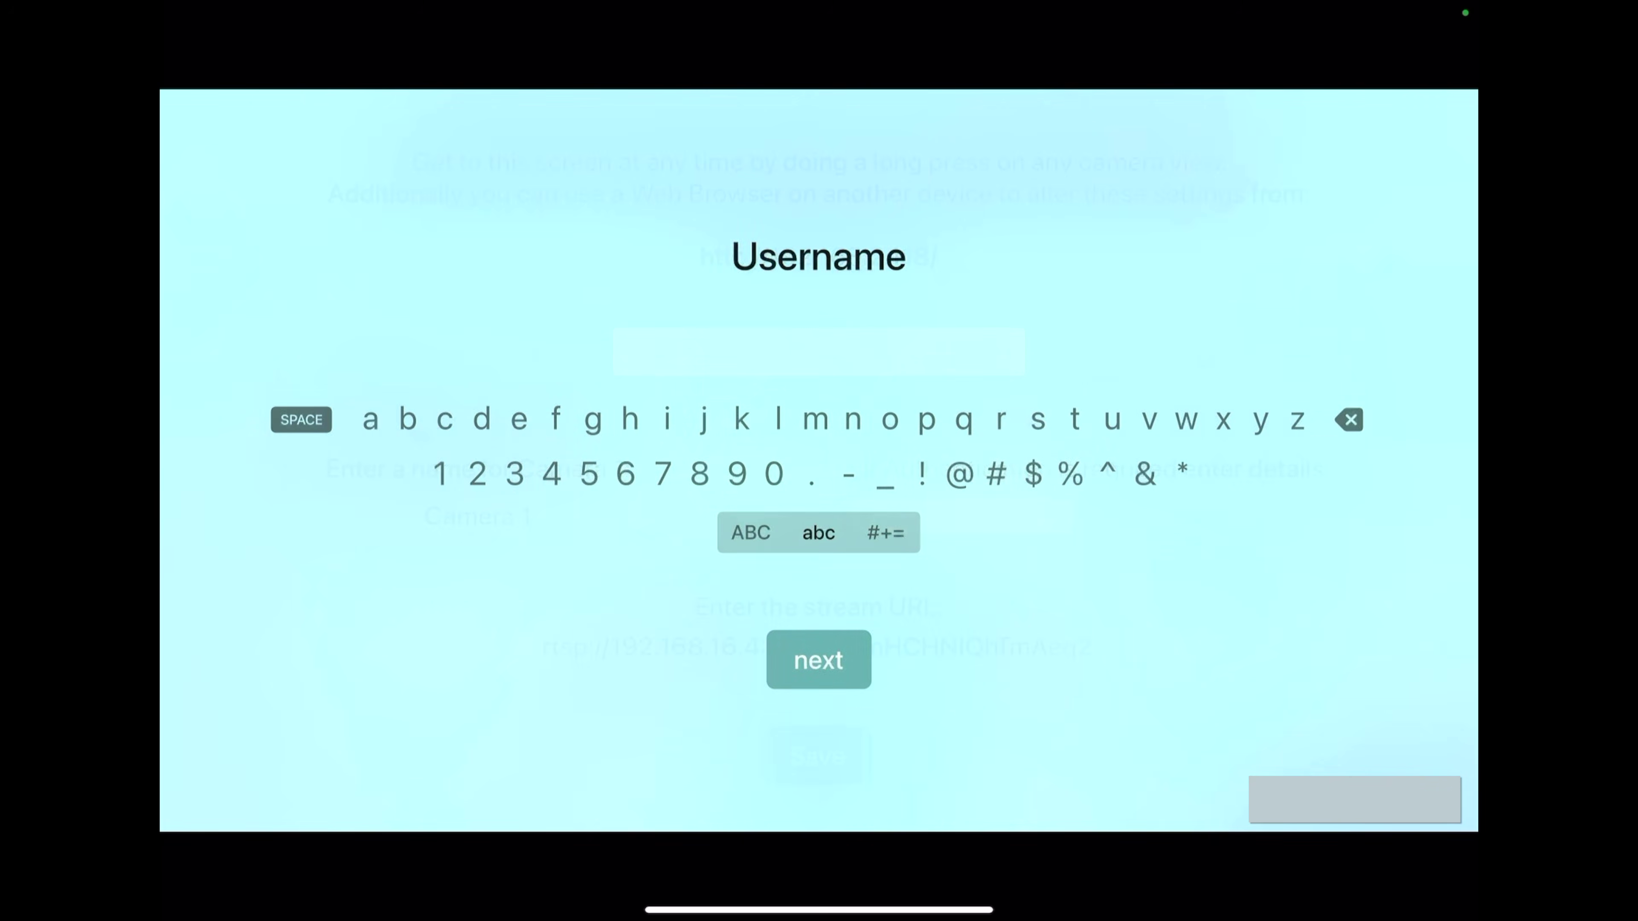
key("Right")
key("Right")
key("Right")
key("Right")
key("Left")
key("Left")
key("Left")
key("Left")
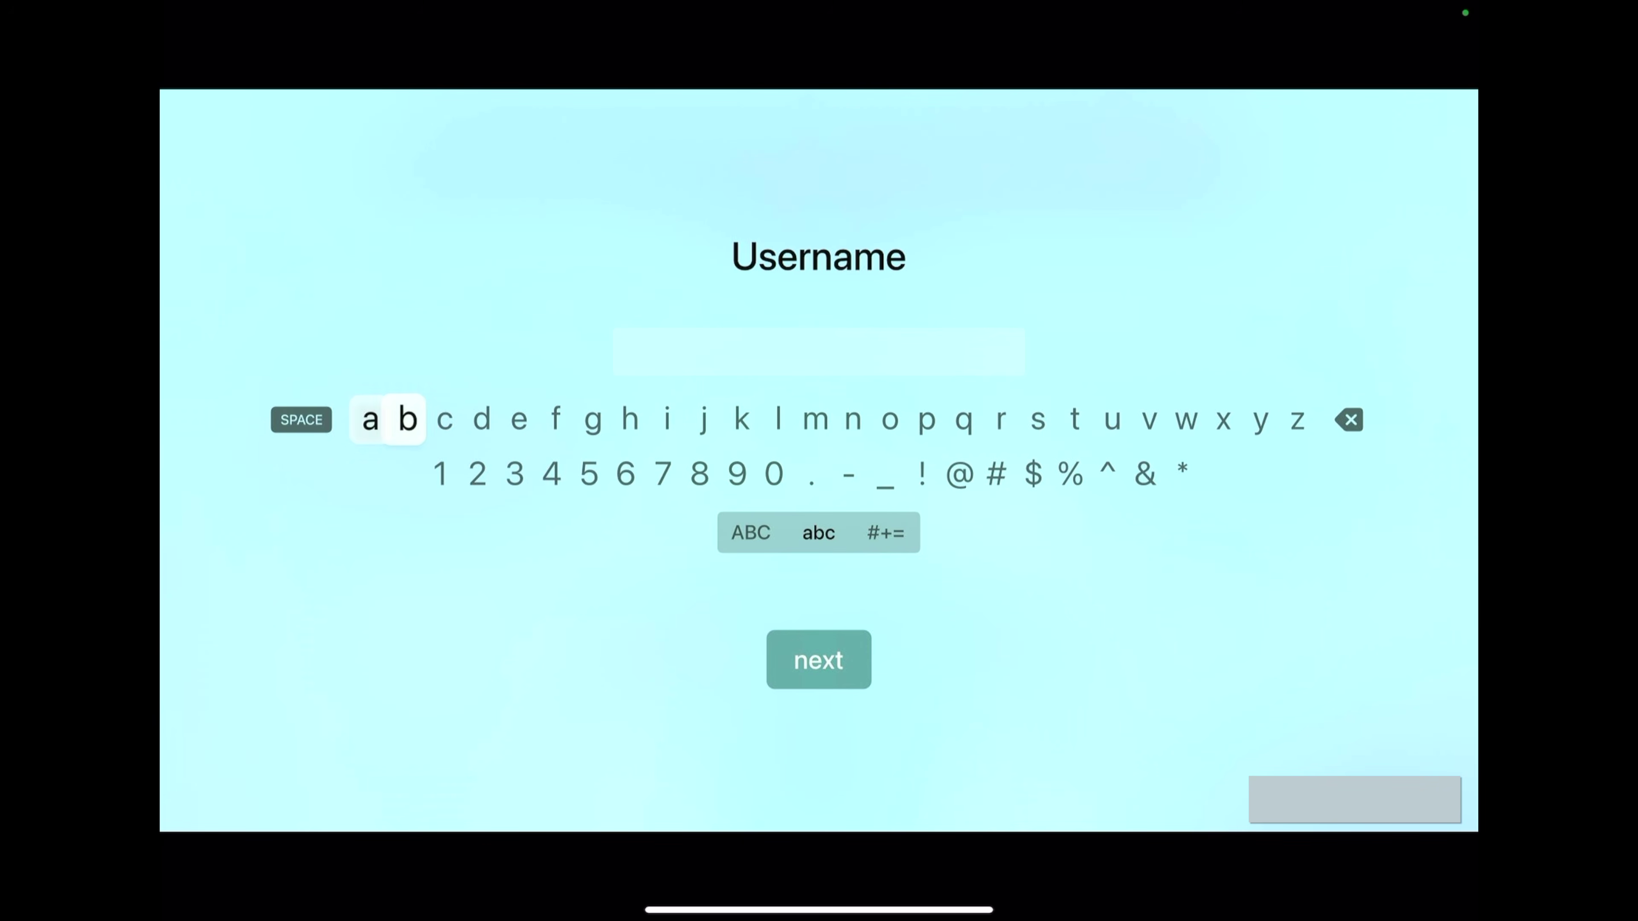
key("Return")
key("Return")
key("Return")
key("Down")
key("Down")
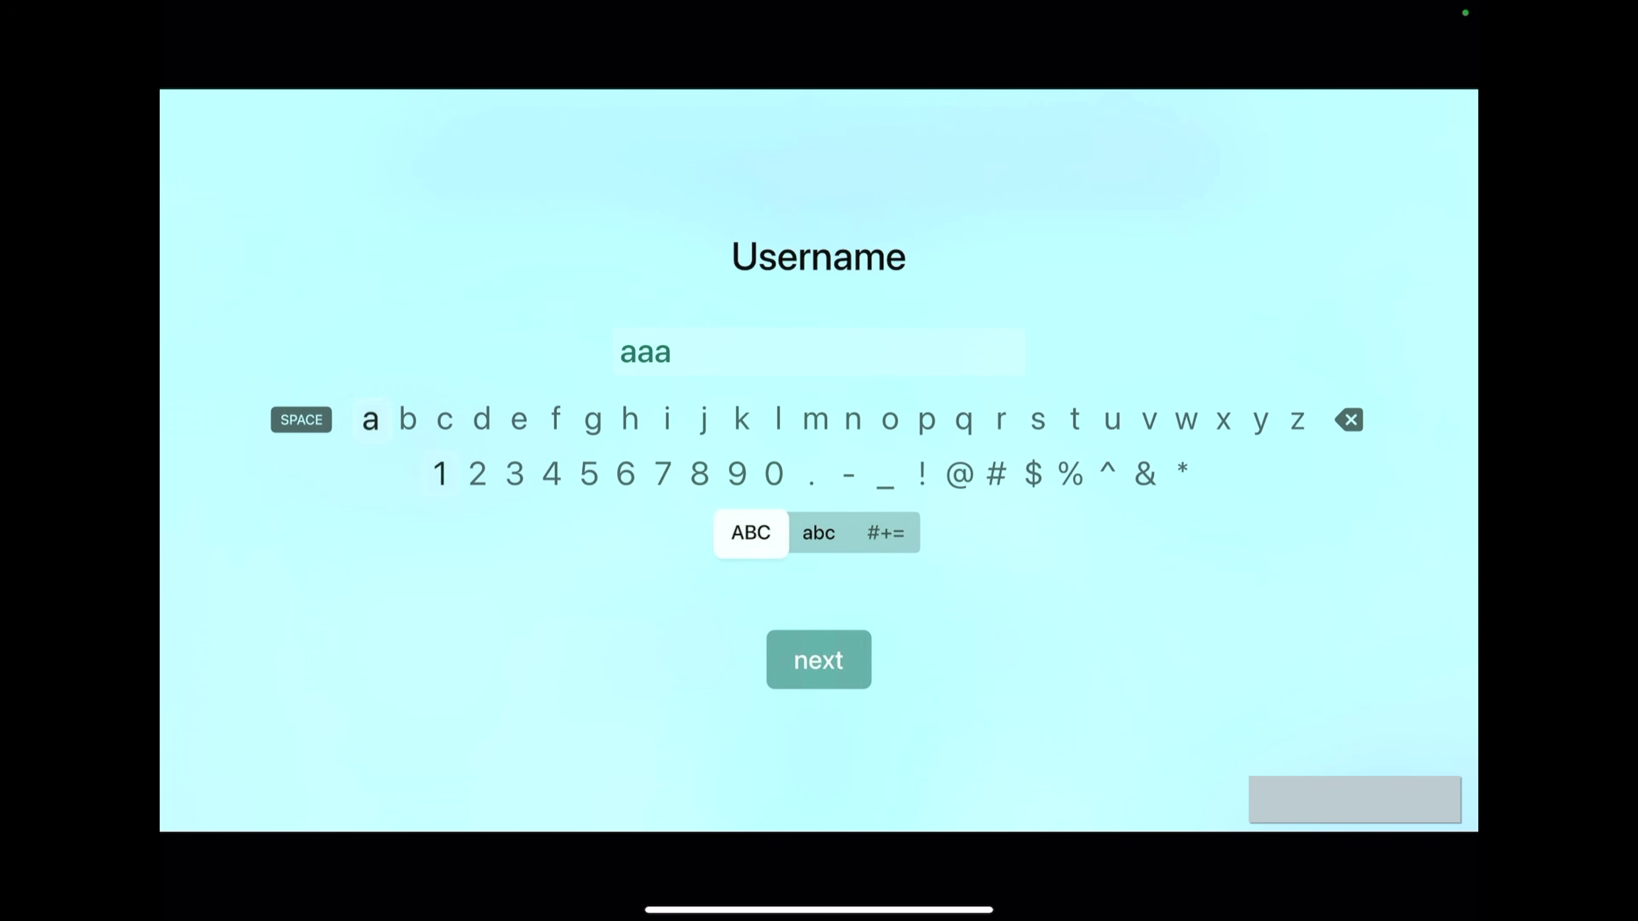
key("Down")
key("Return")
key("Return")
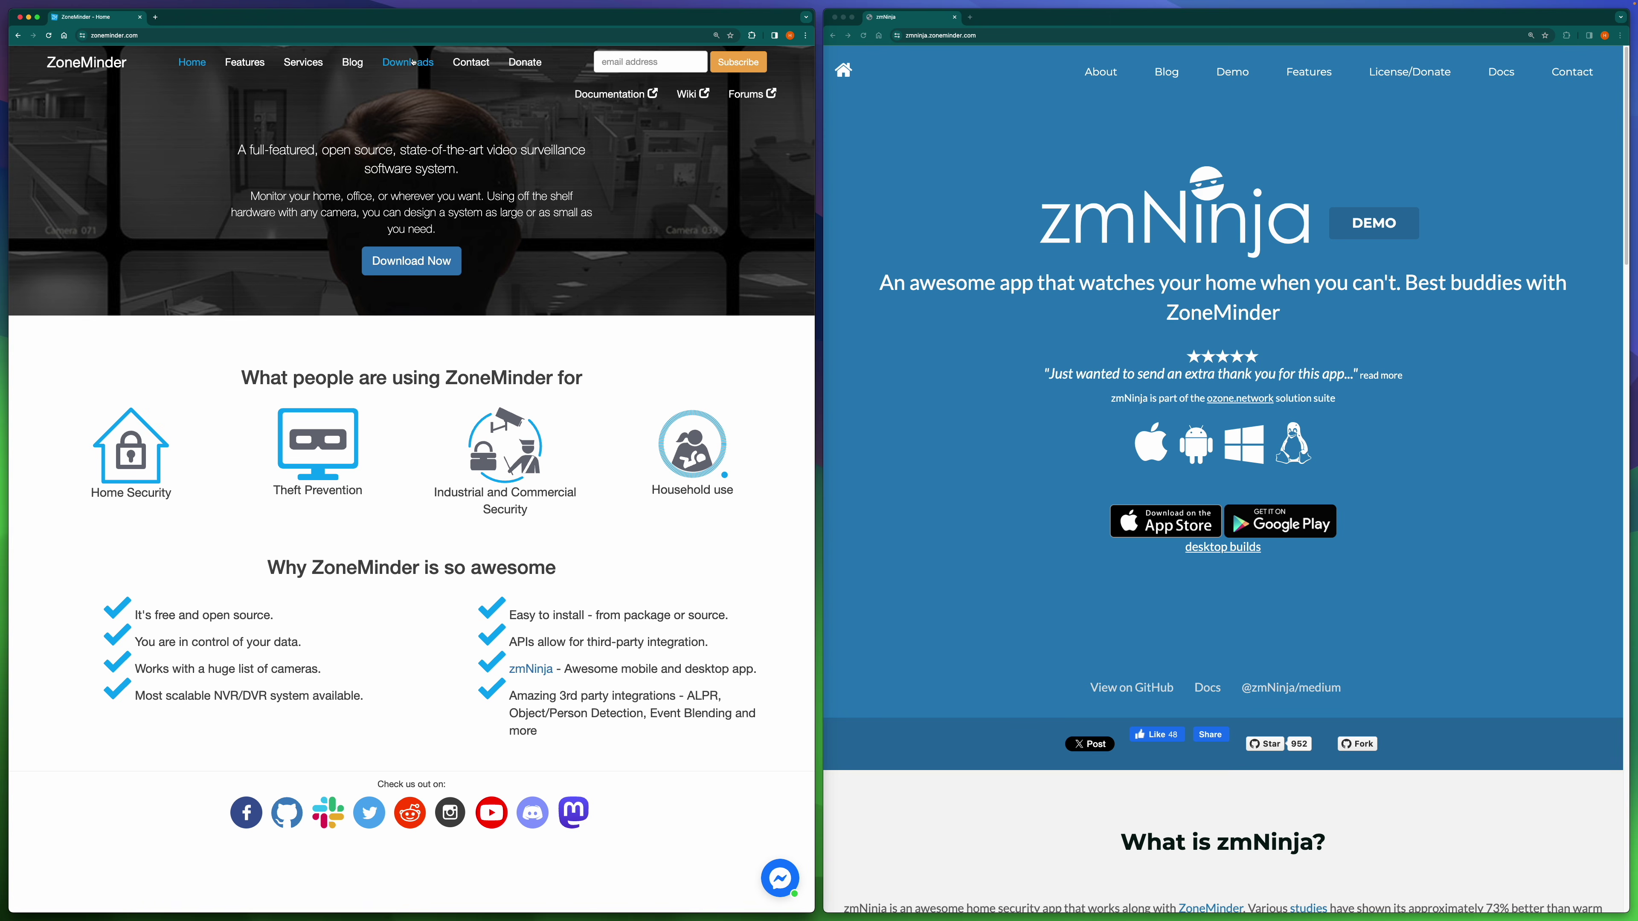
Step: Show the ZoneMinder Downloads page, then bring the zmNinja page to the front
left_click(416, 64)
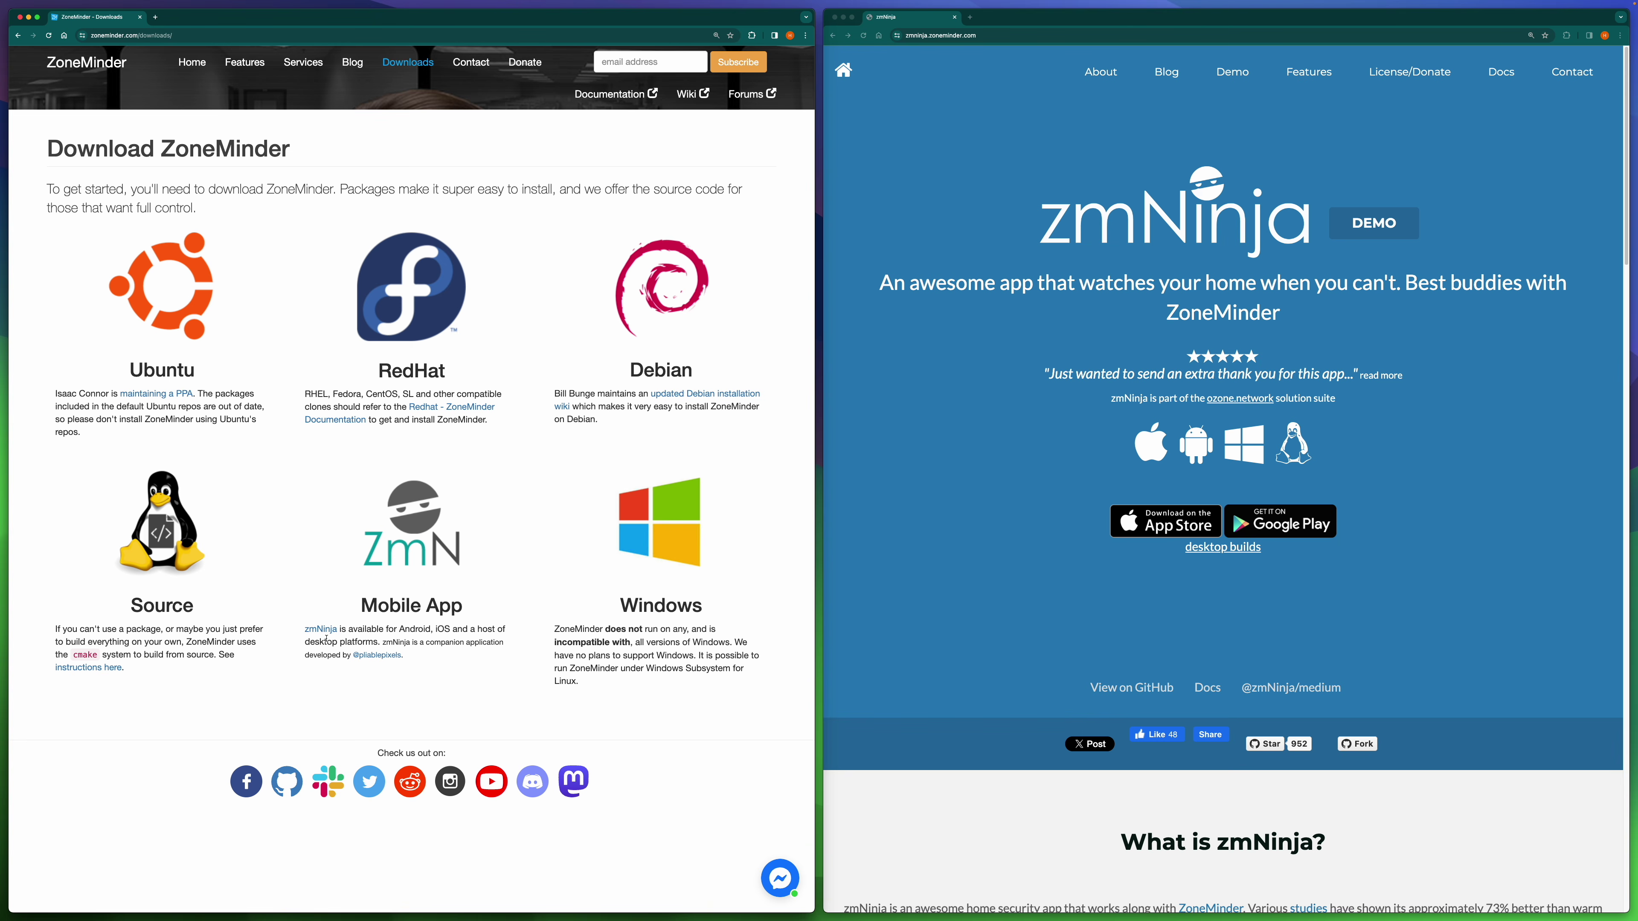
left_click(1177, 222)
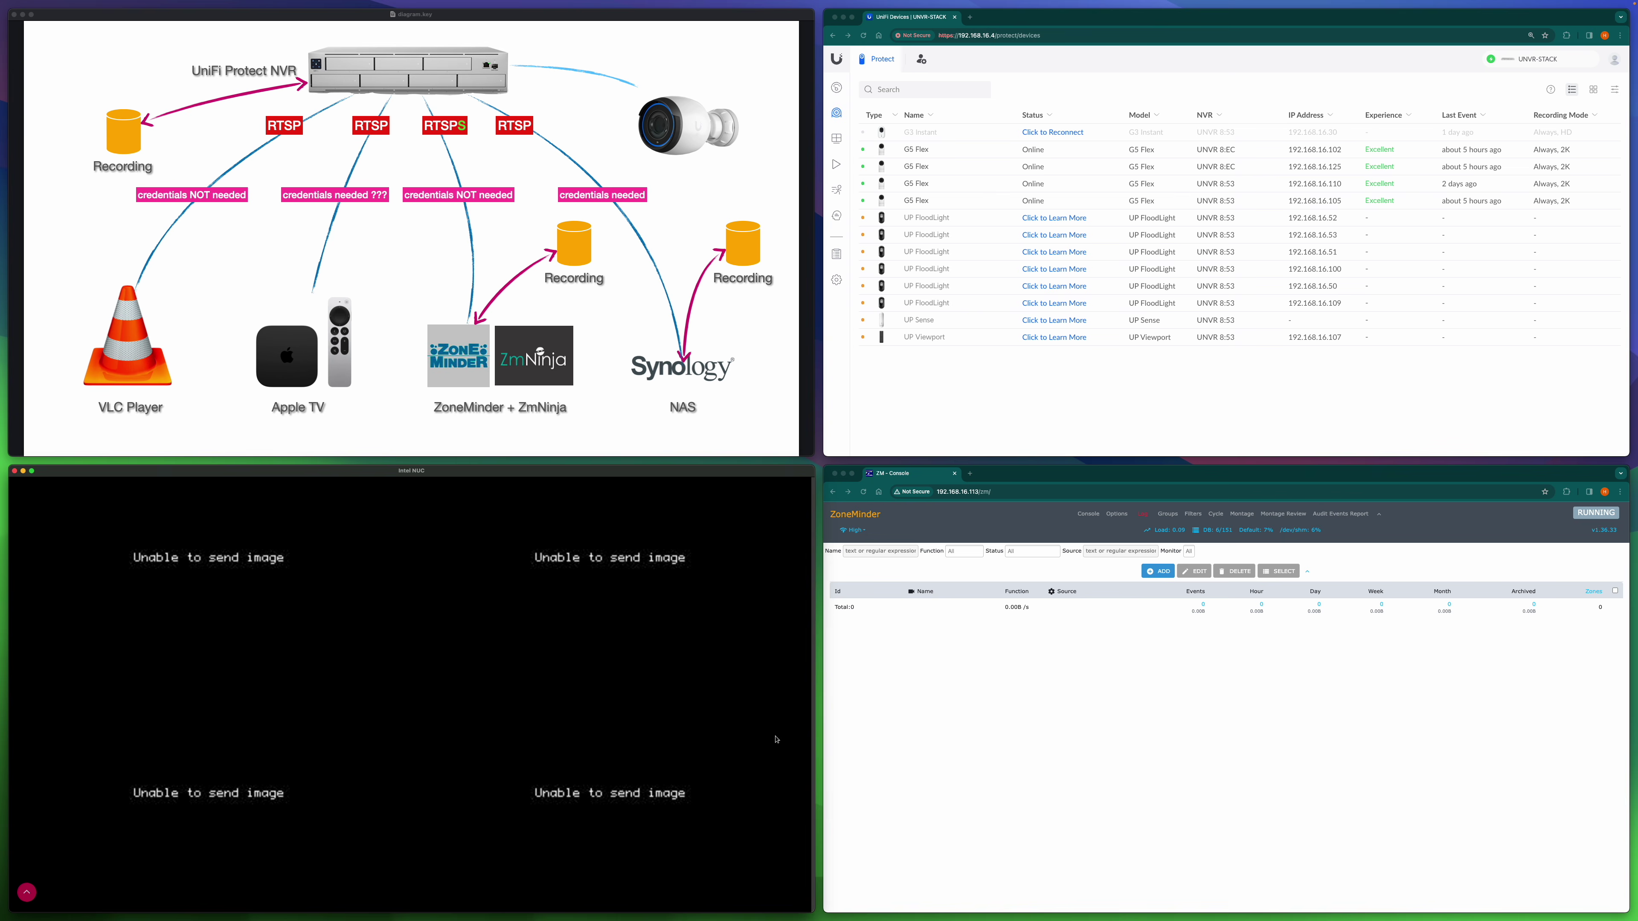
Step: Open a G5 Flex camera's settings in UniFi Protect down to its Advanced RTSPS section
left_click(1000, 738)
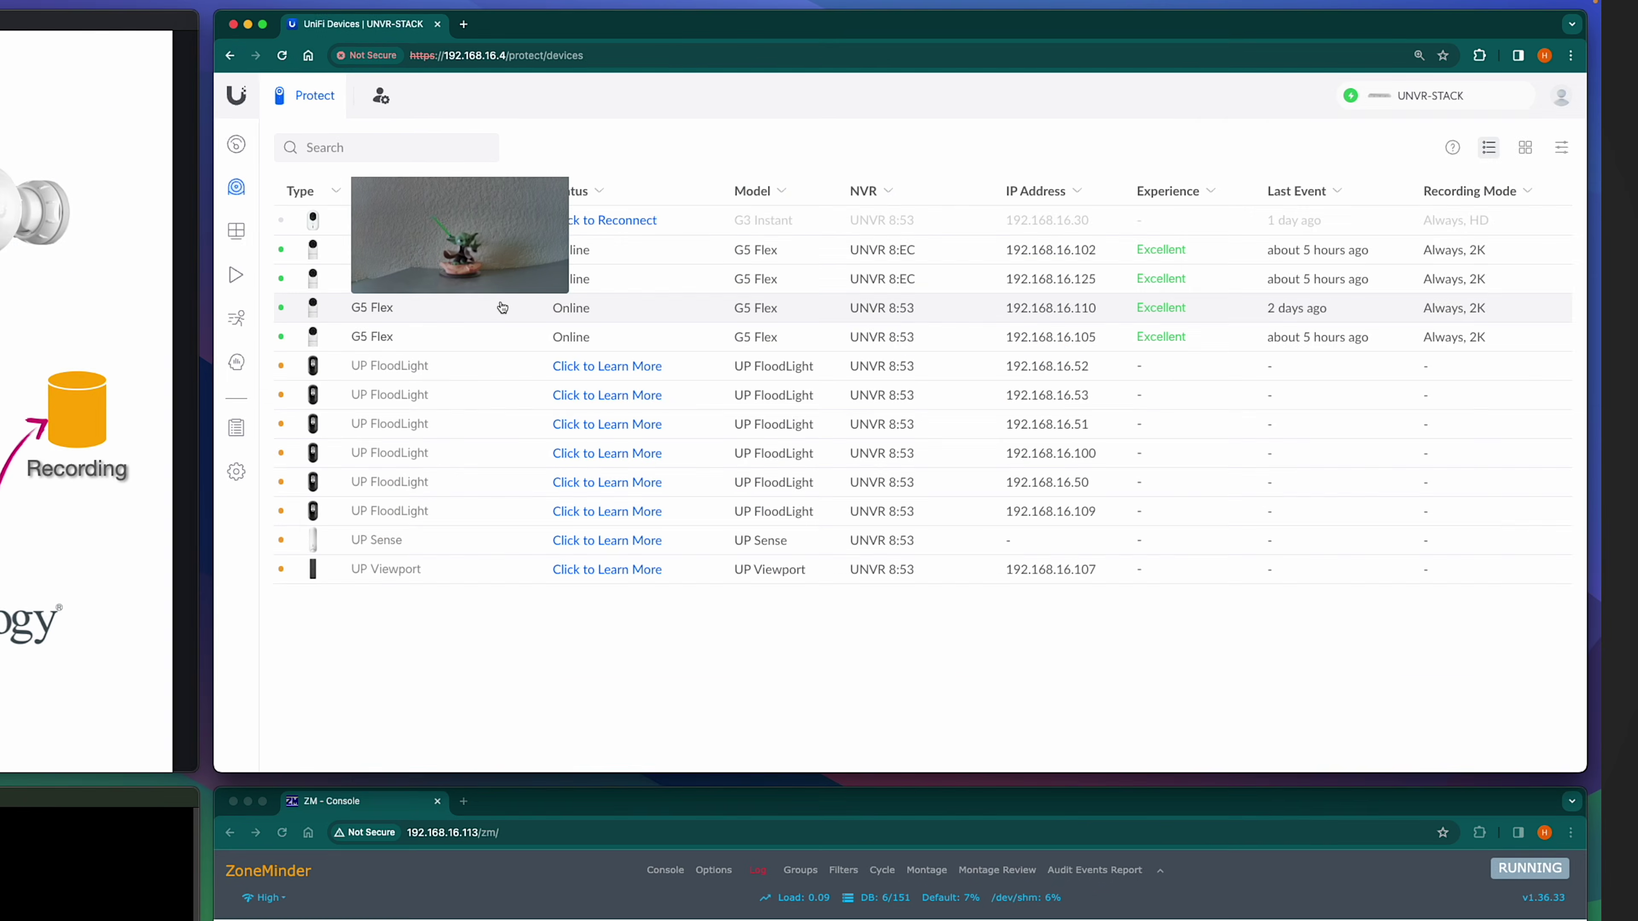
left_click(997, 186)
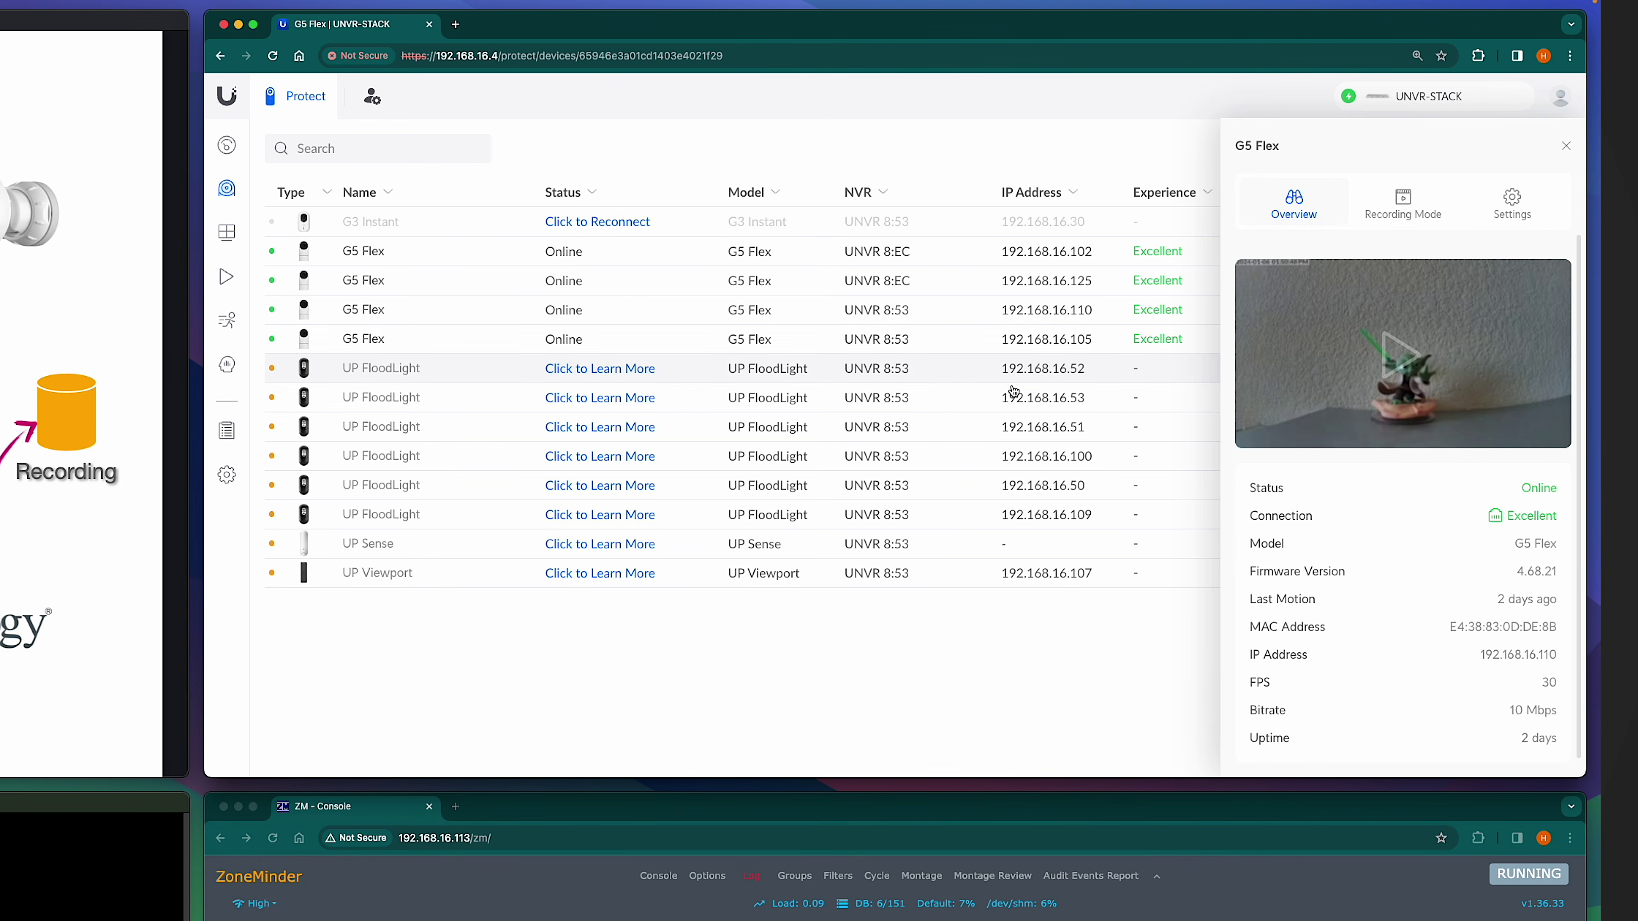
left_click(1512, 201)
scroll(1402, 558, "down", 10)
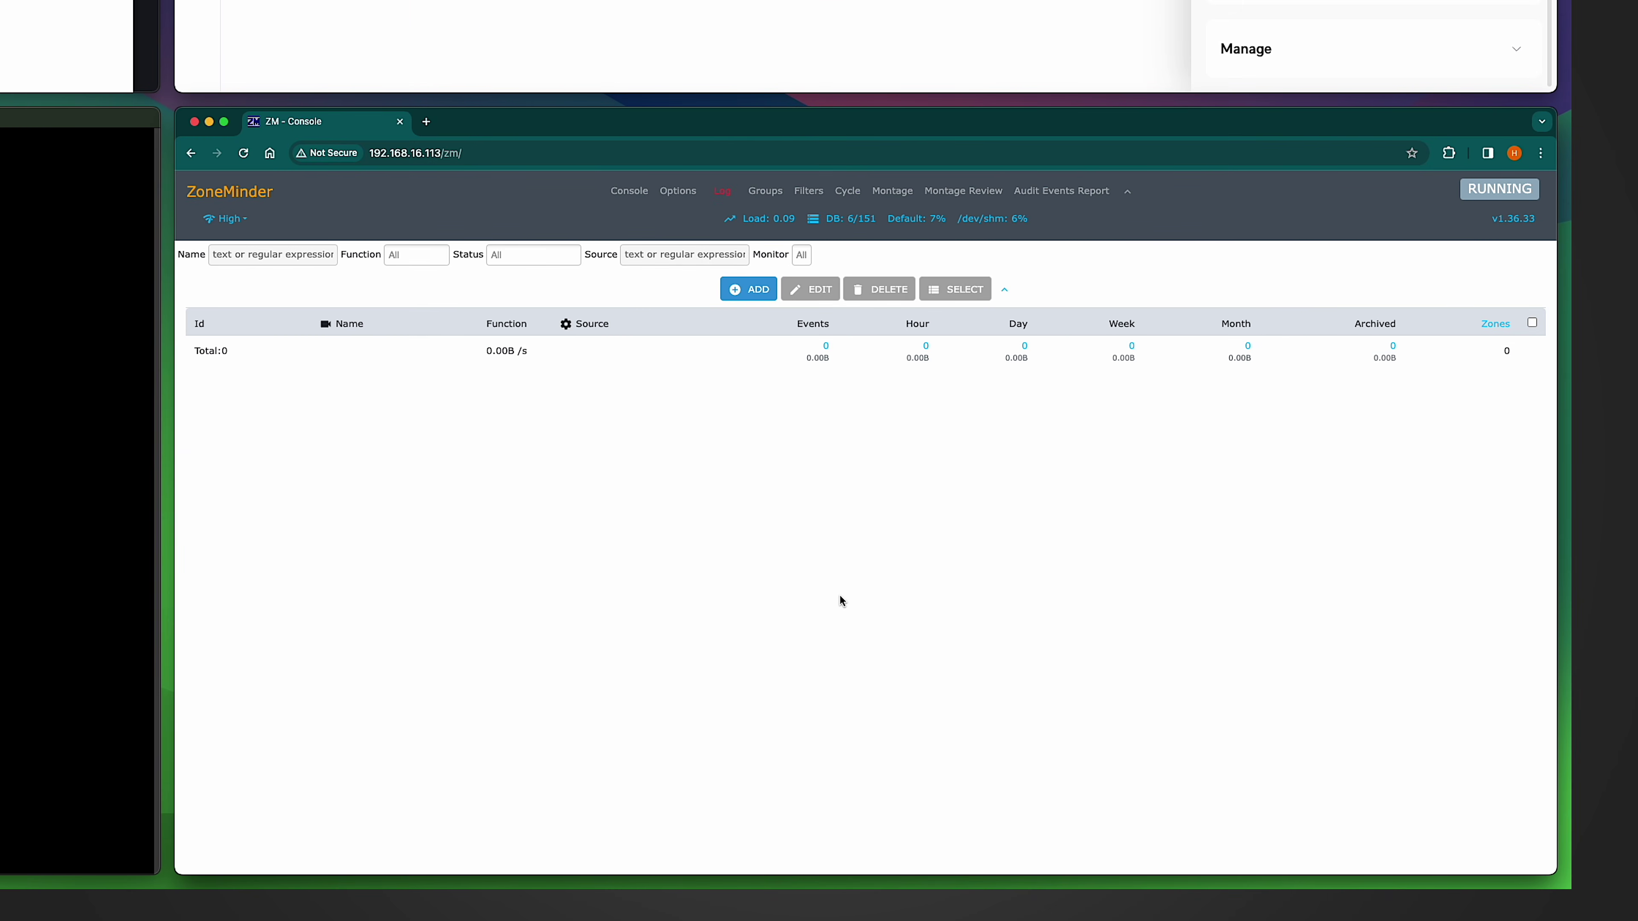
Step: Add a new ZoneMinder monitor named 'cam1' with its function set to Monitor
left_click(748, 289)
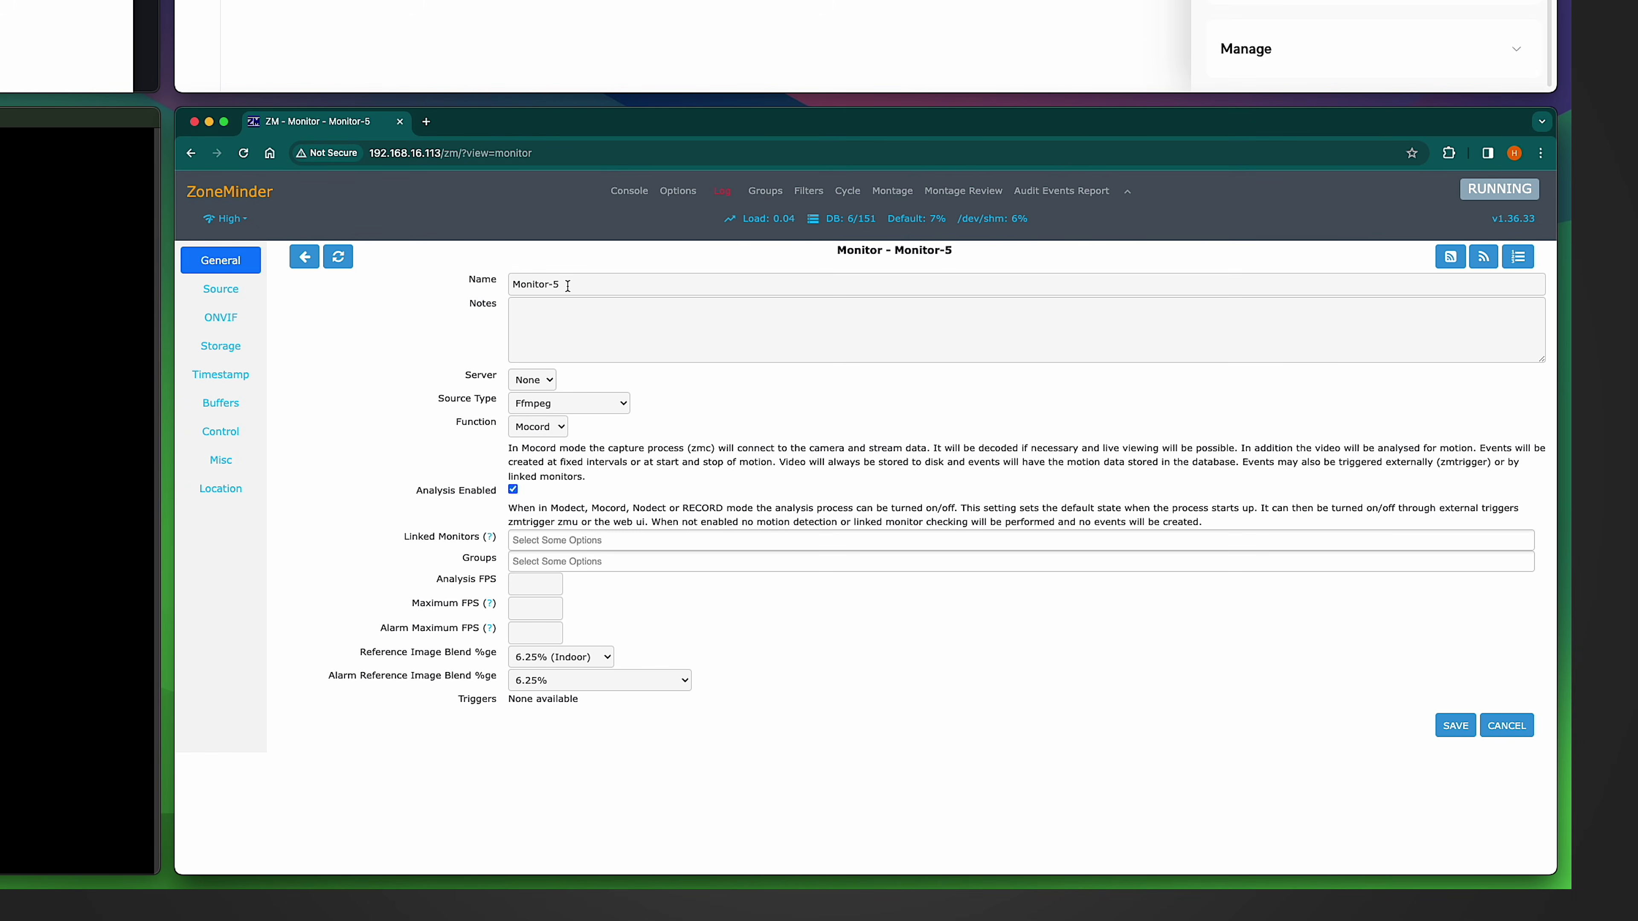
left_click_drag(571, 284, 390, 264)
type("cam1")
left_click(547, 431)
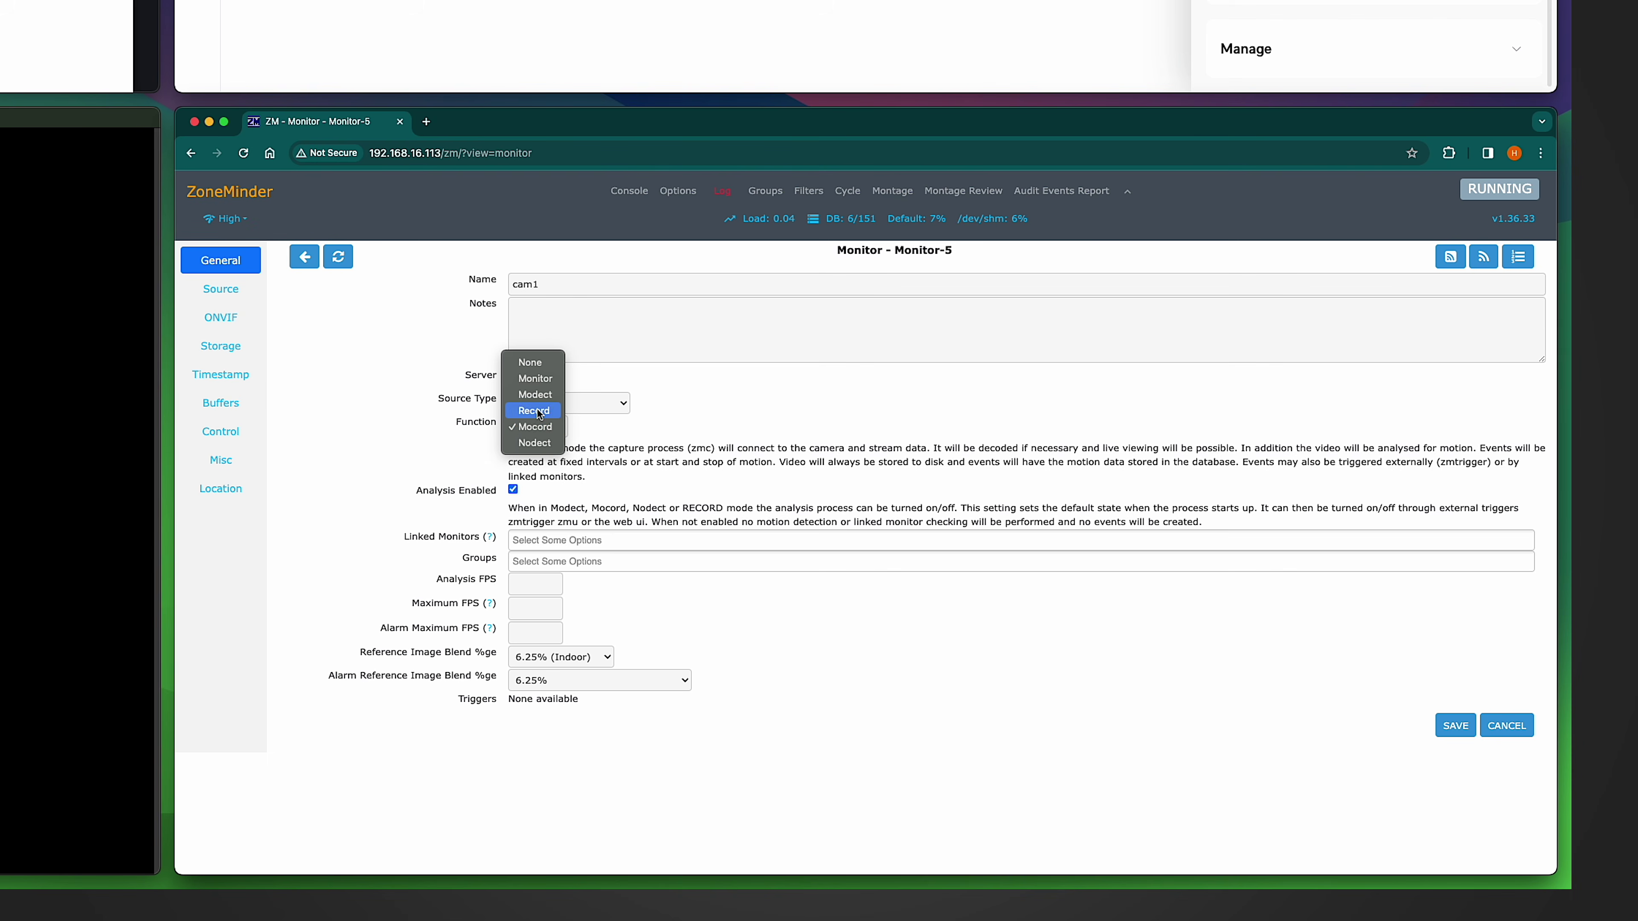
left_click(517, 382)
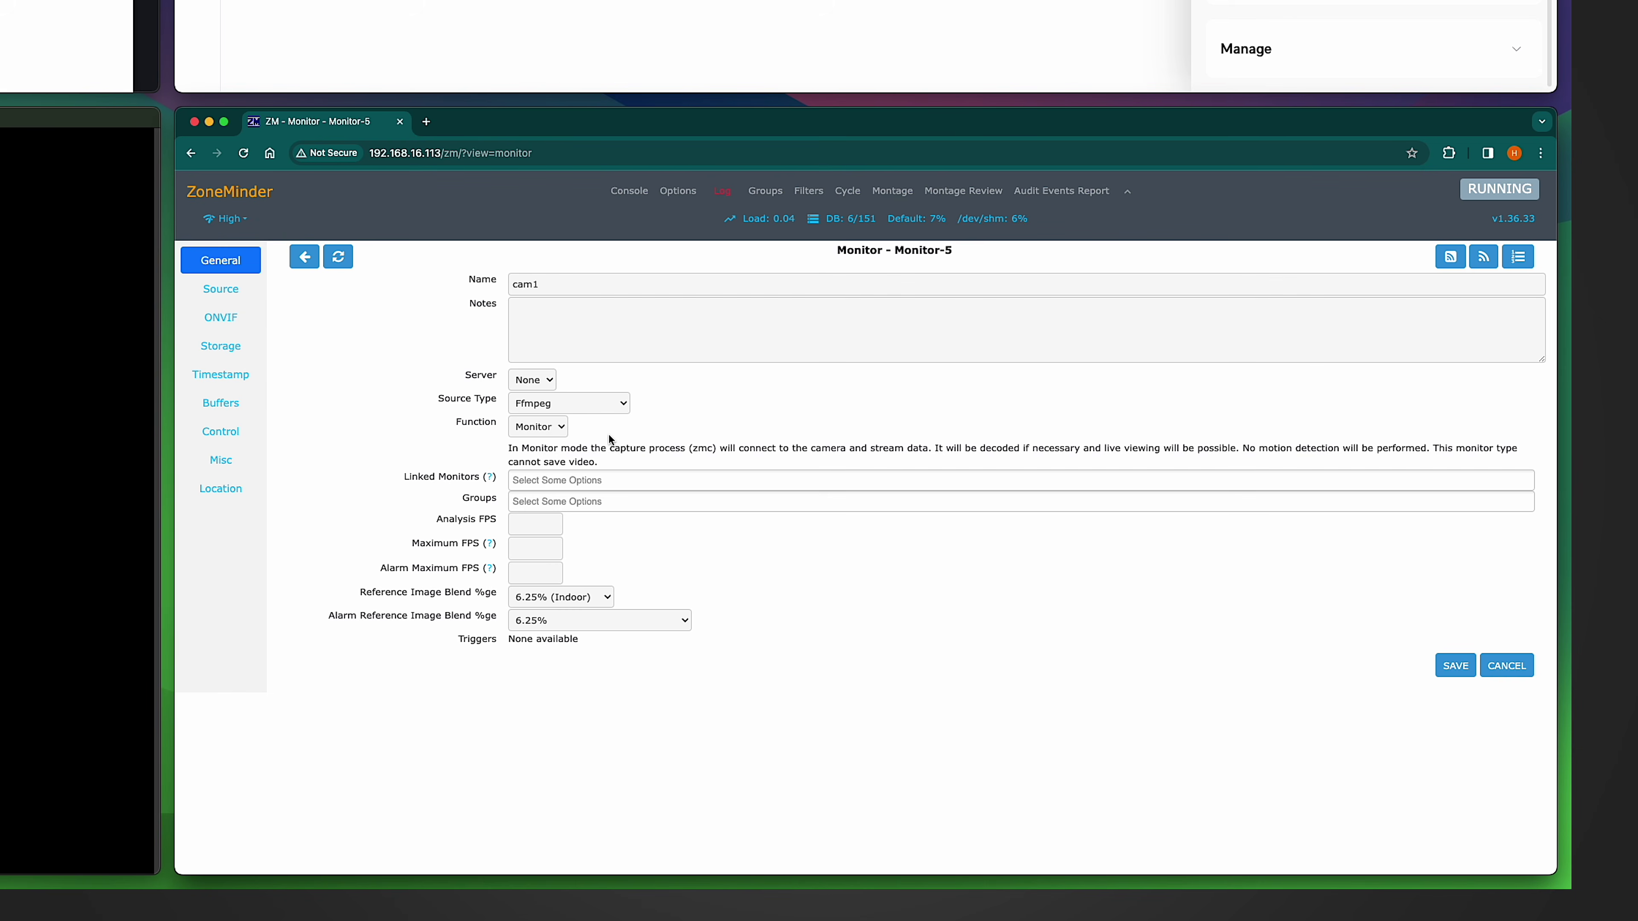
left_click(220, 290)
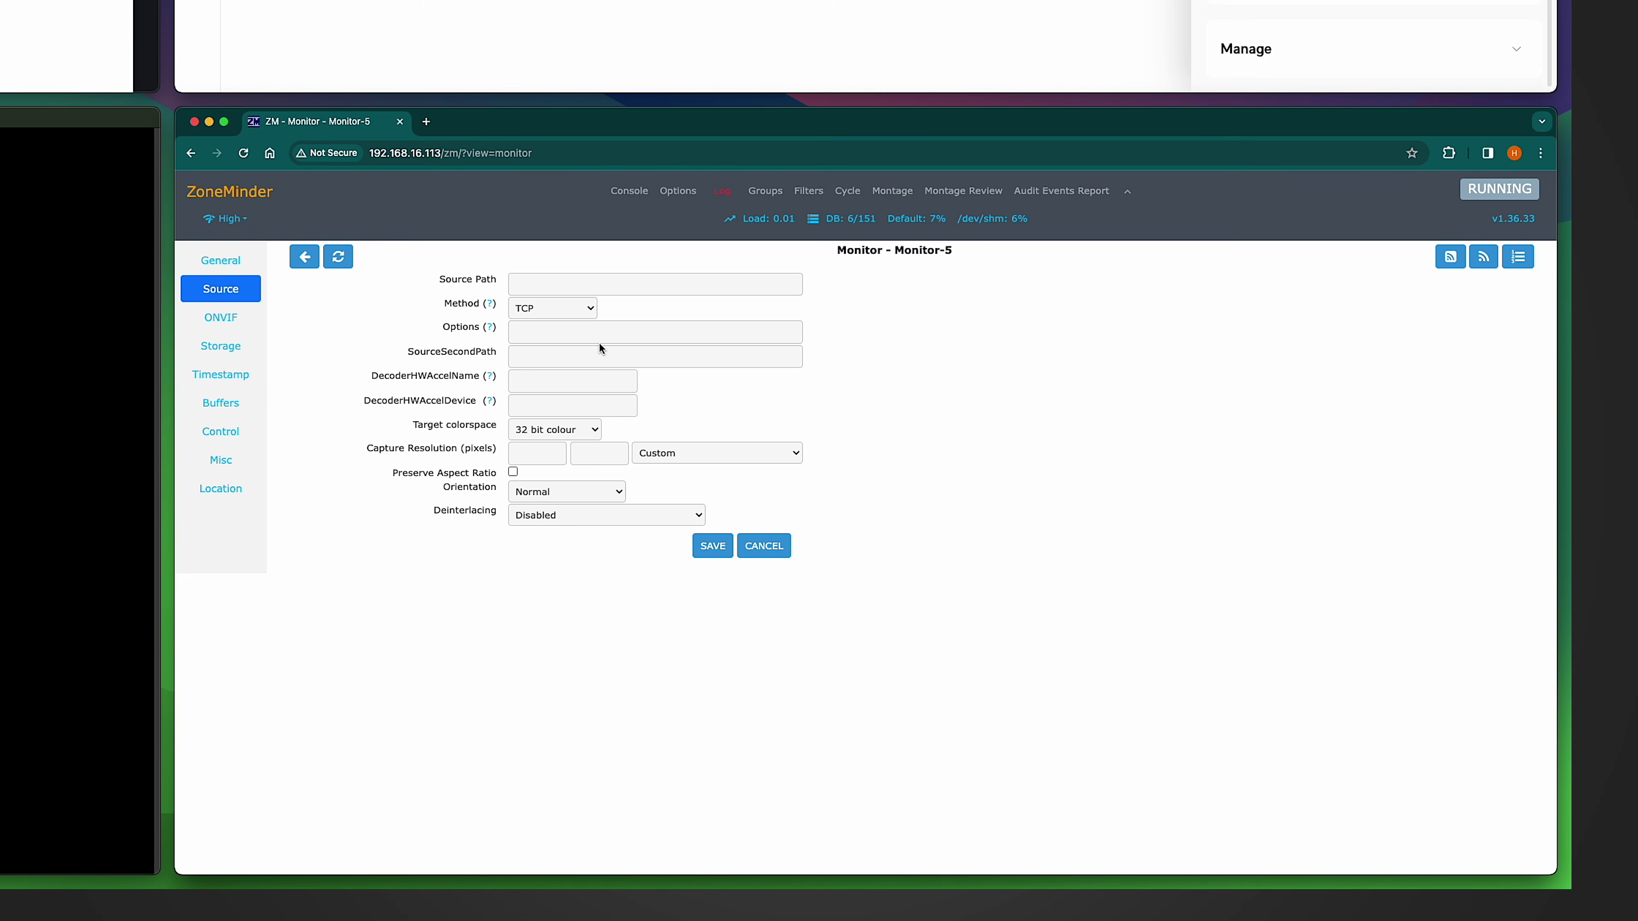
Step: Save cam1 with TCP method, the pasted RTSPS URL as source path, and 2688x1520 4MP resolution
left_click(548, 310)
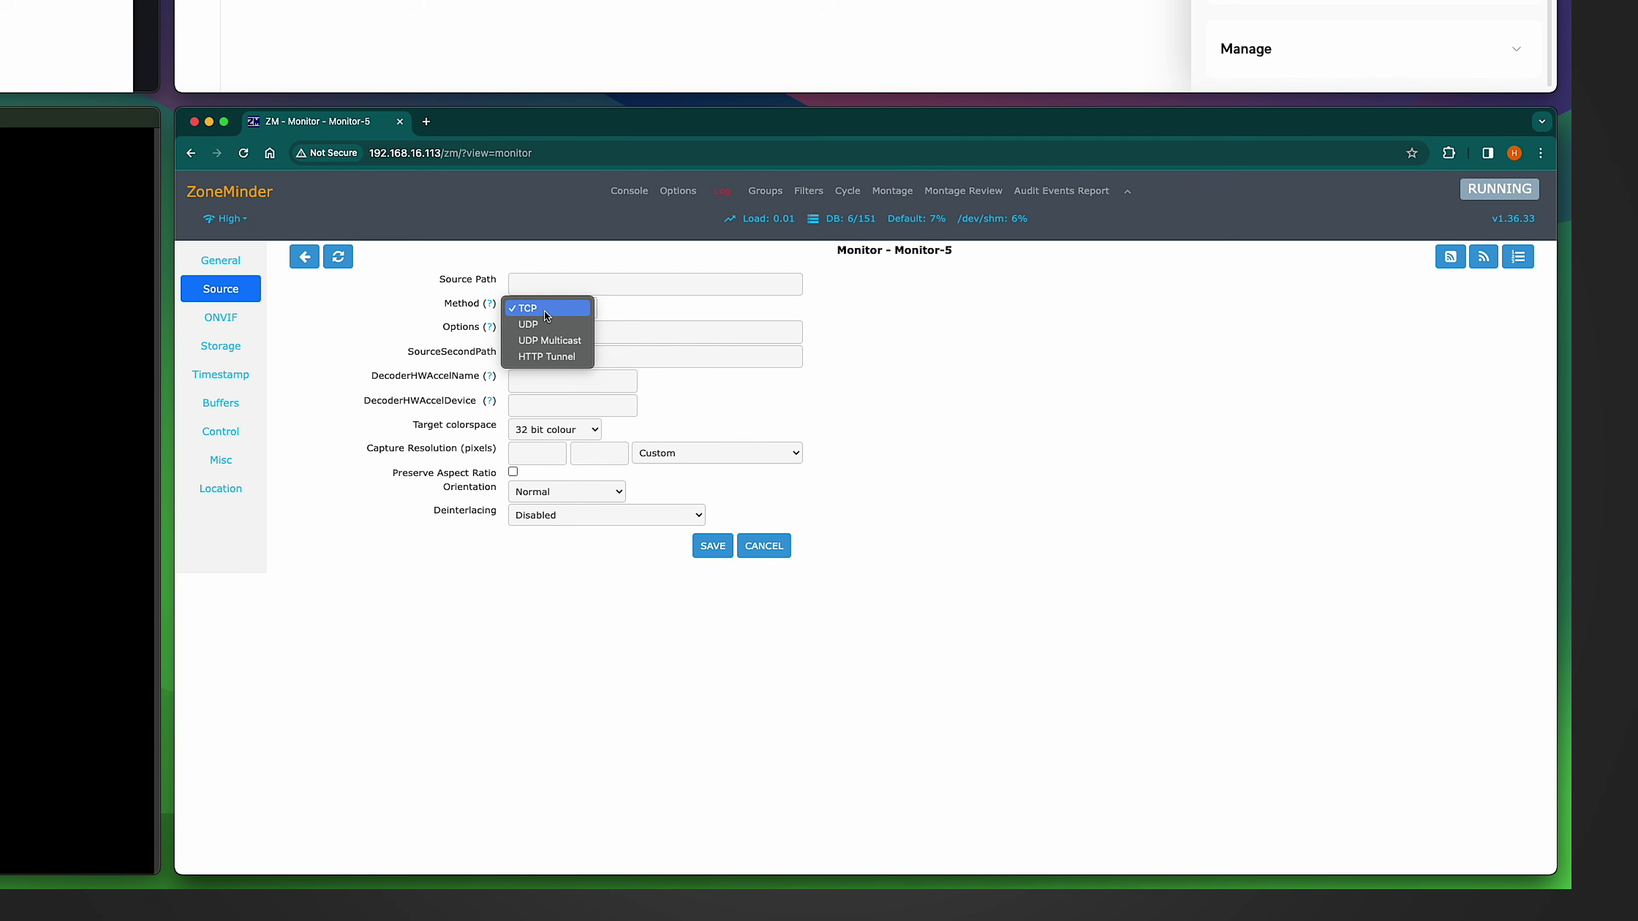
left_click(544, 310)
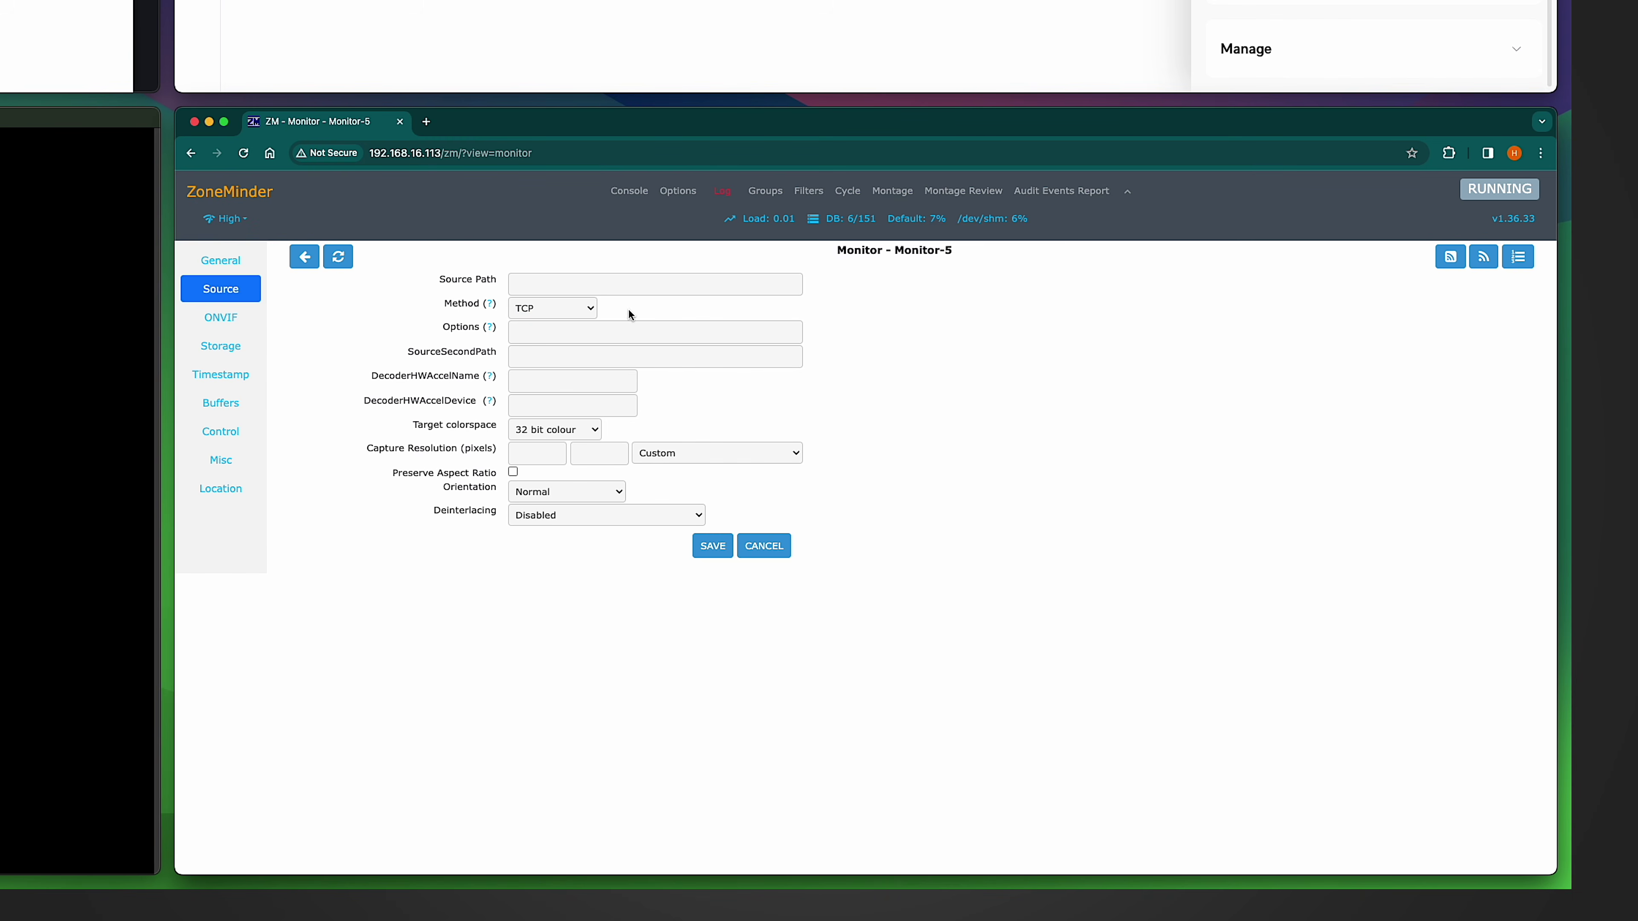
left_click(535, 286)
type("rtsps://192.168.16.4:7441/P1mHCHNIQhTmAeq2?enableSrtp")
left_click_drag(647, 284, 530, 286)
left_click(552, 285)
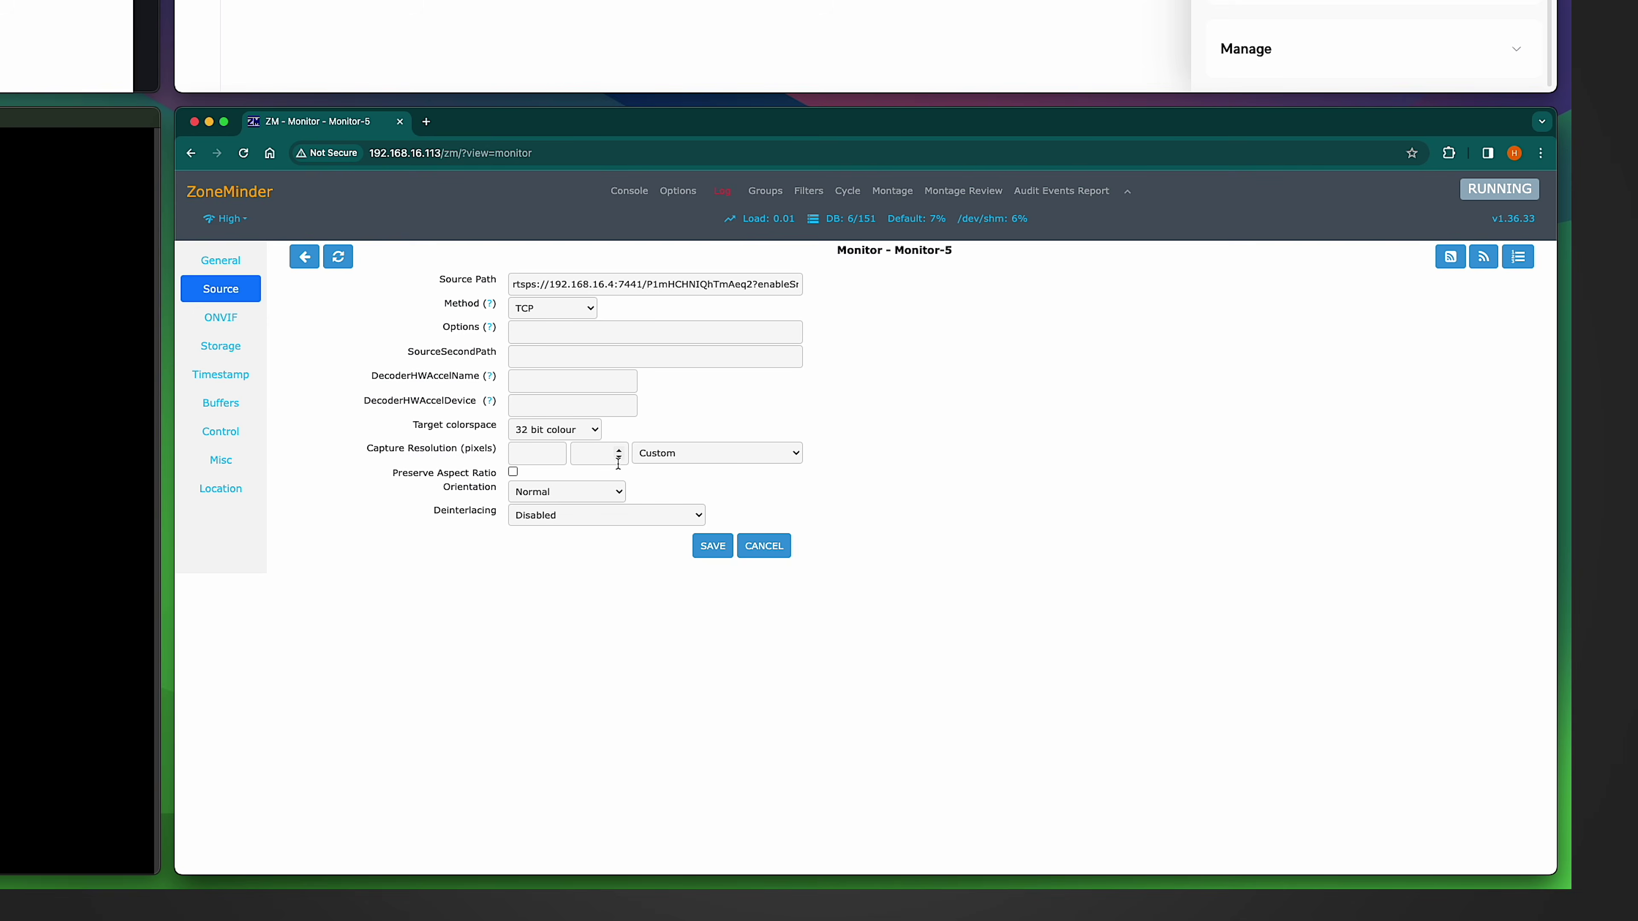
left_click(676, 460)
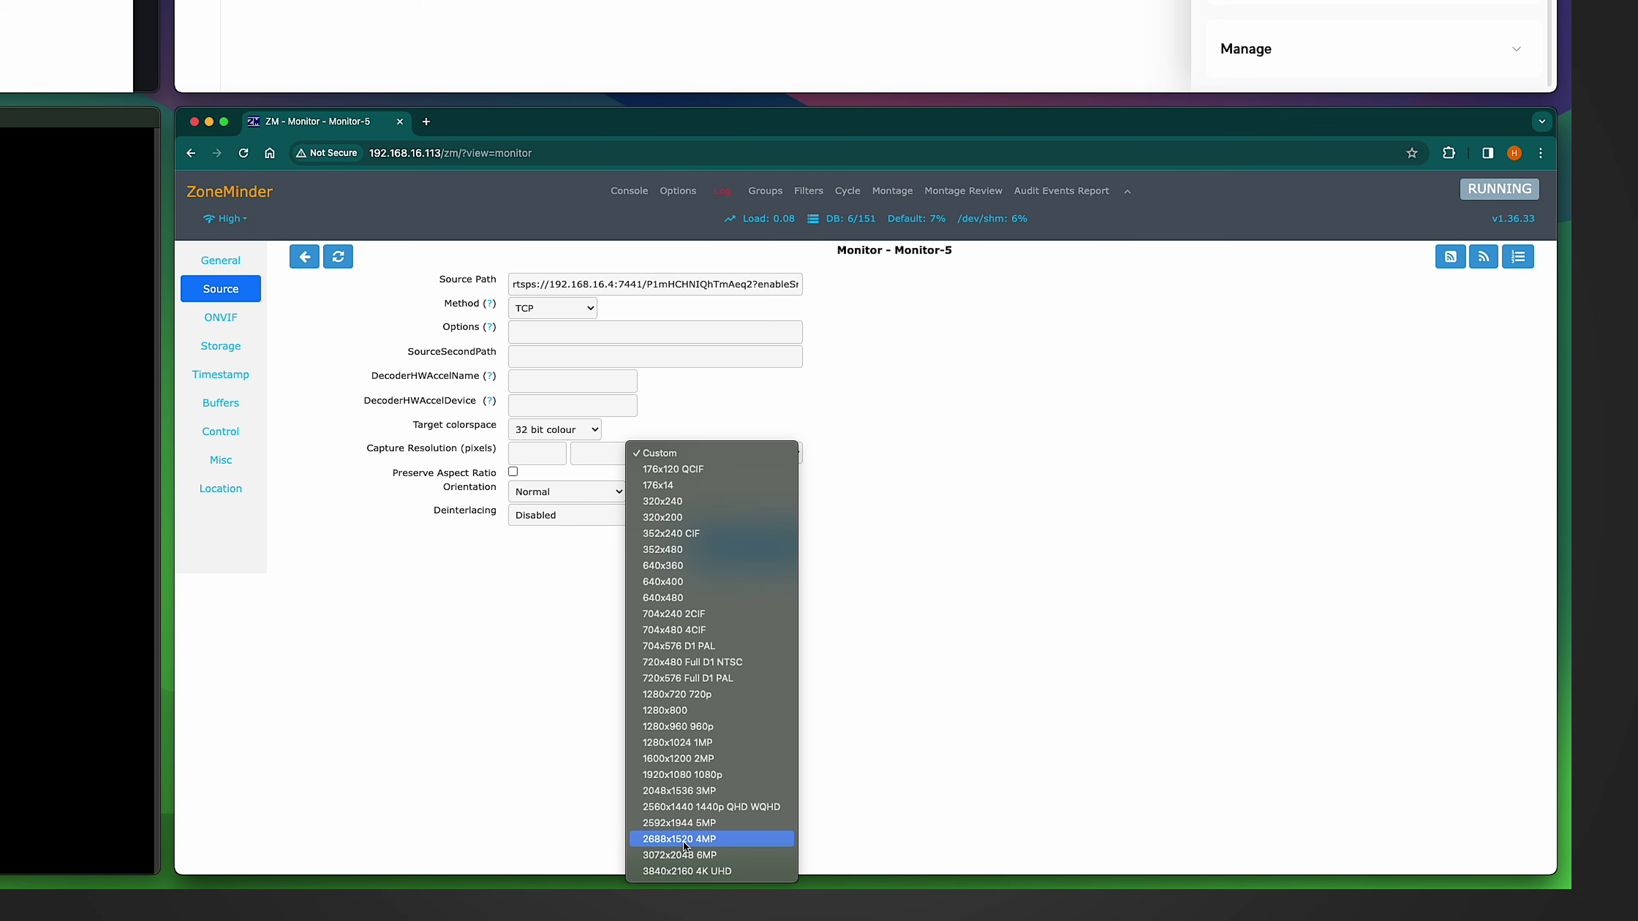
left_click(706, 840)
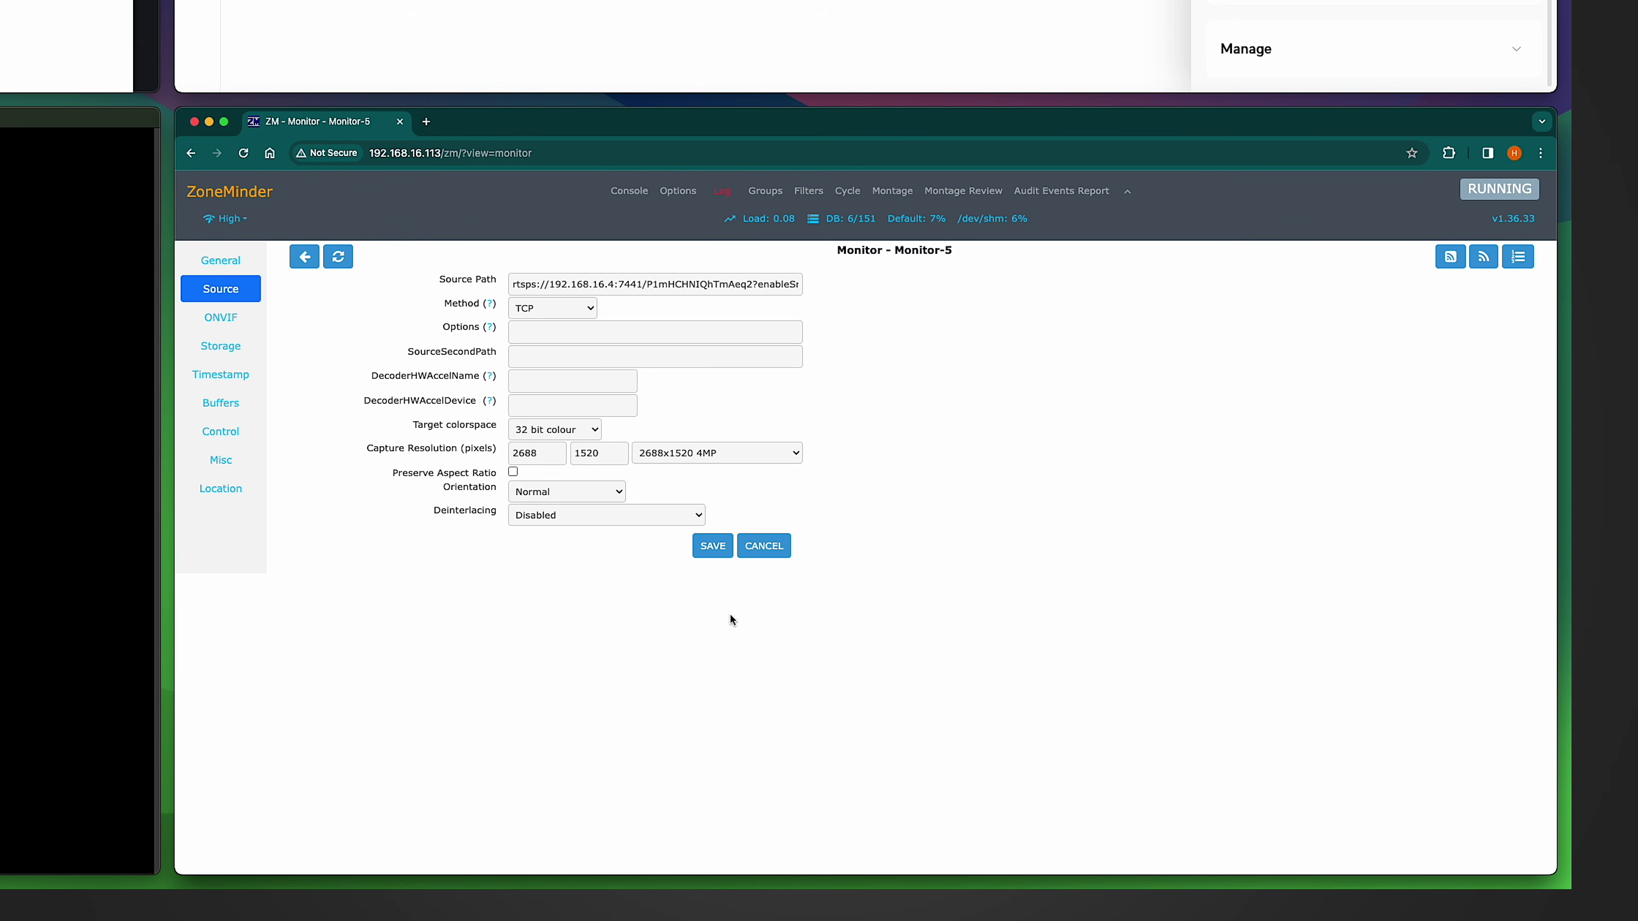
left_click(709, 548)
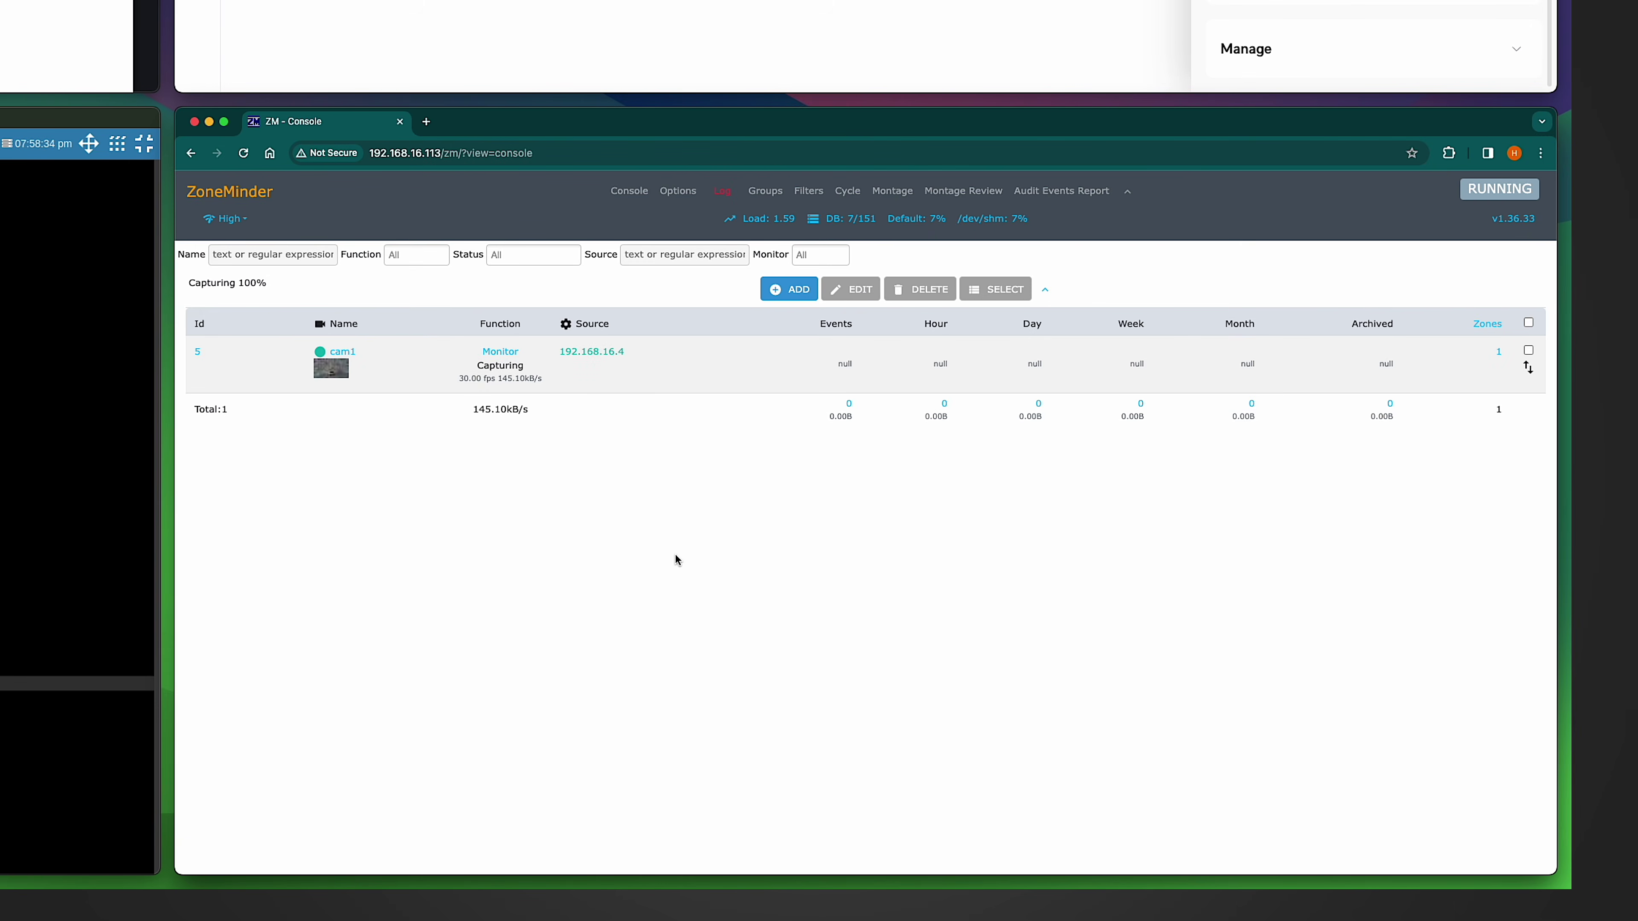
Step: Preview cam1's live stream from its thumbnail in the ZoneMinder console
mouse_move(325, 363)
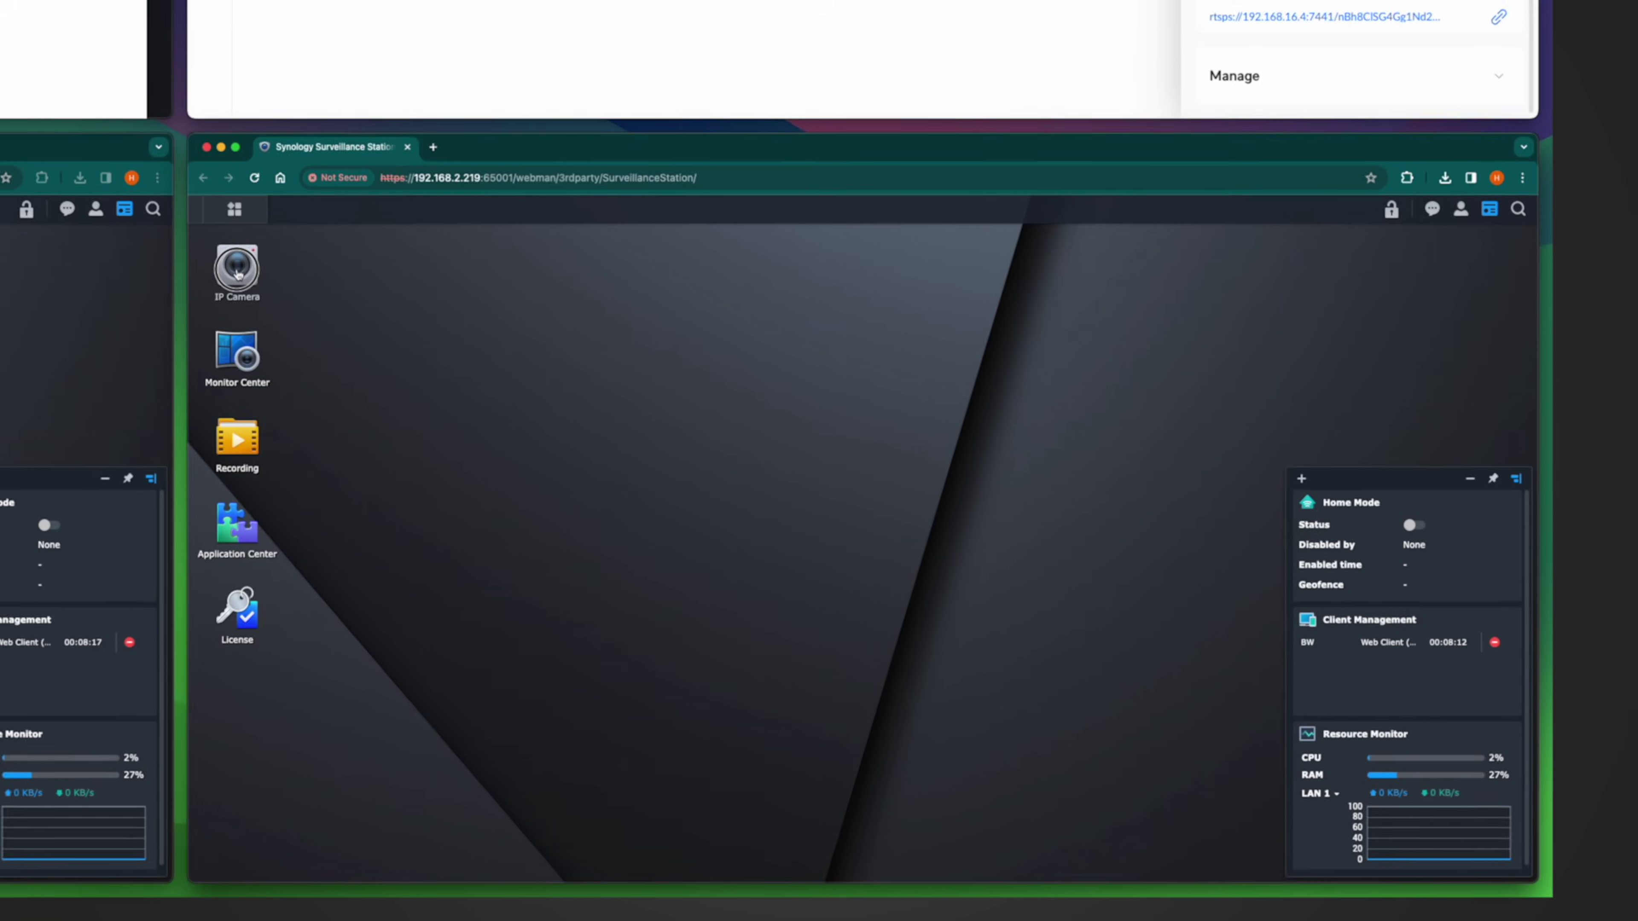
Step: Start a manual camera addition in the IP camera wizard with brand [User Define]
left_click(858, 548)
left_click(842, 628)
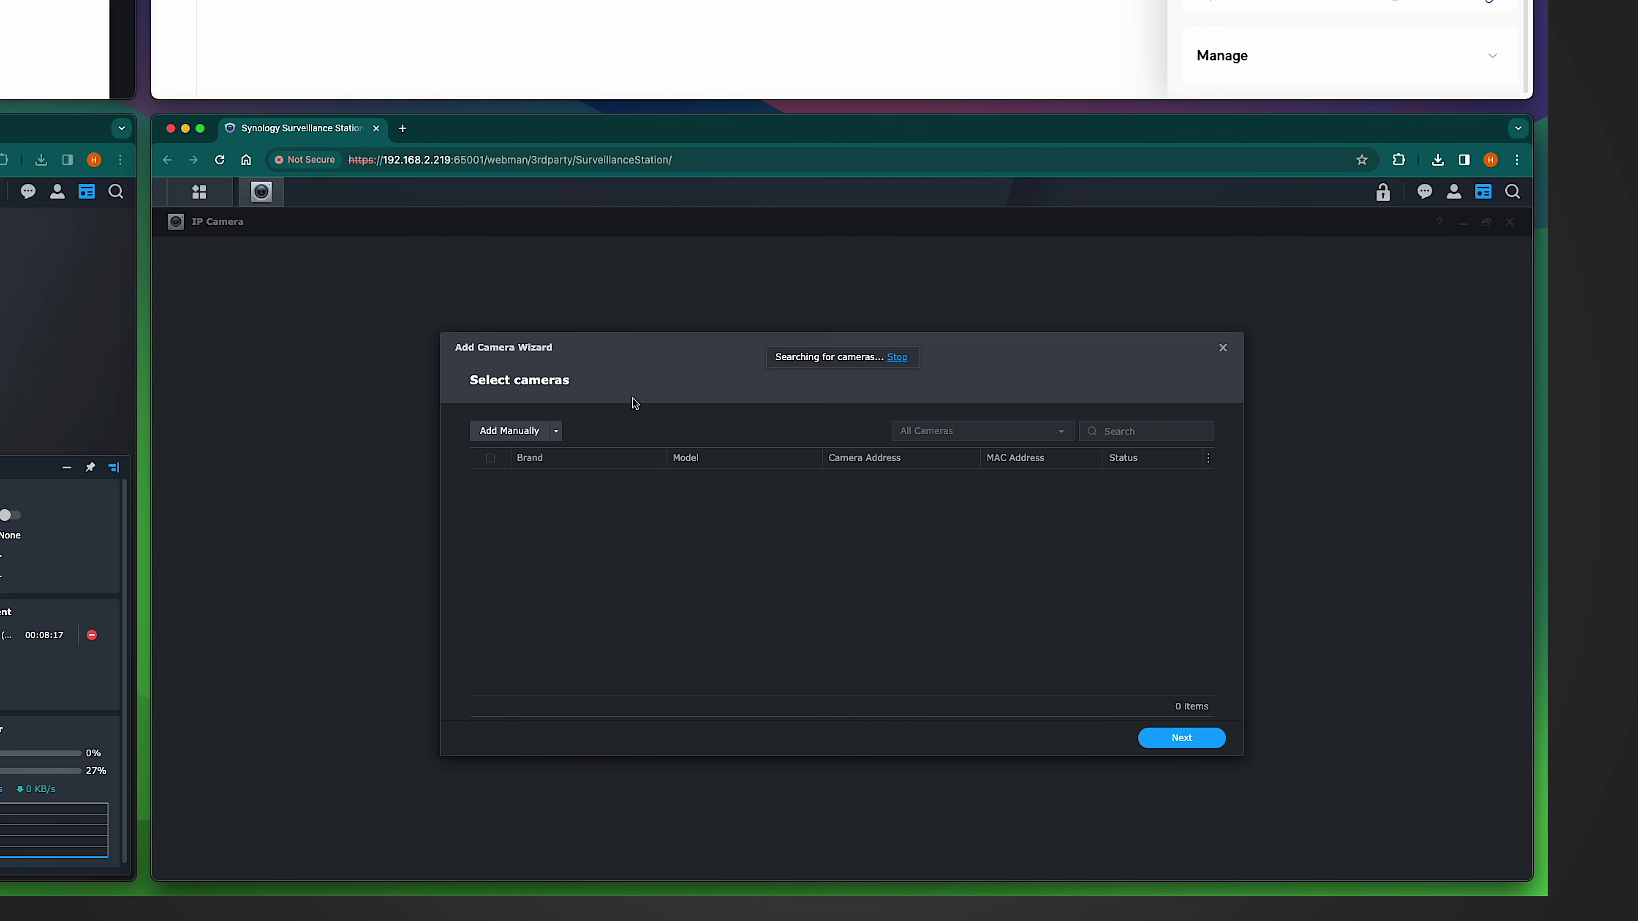
left_click(503, 436)
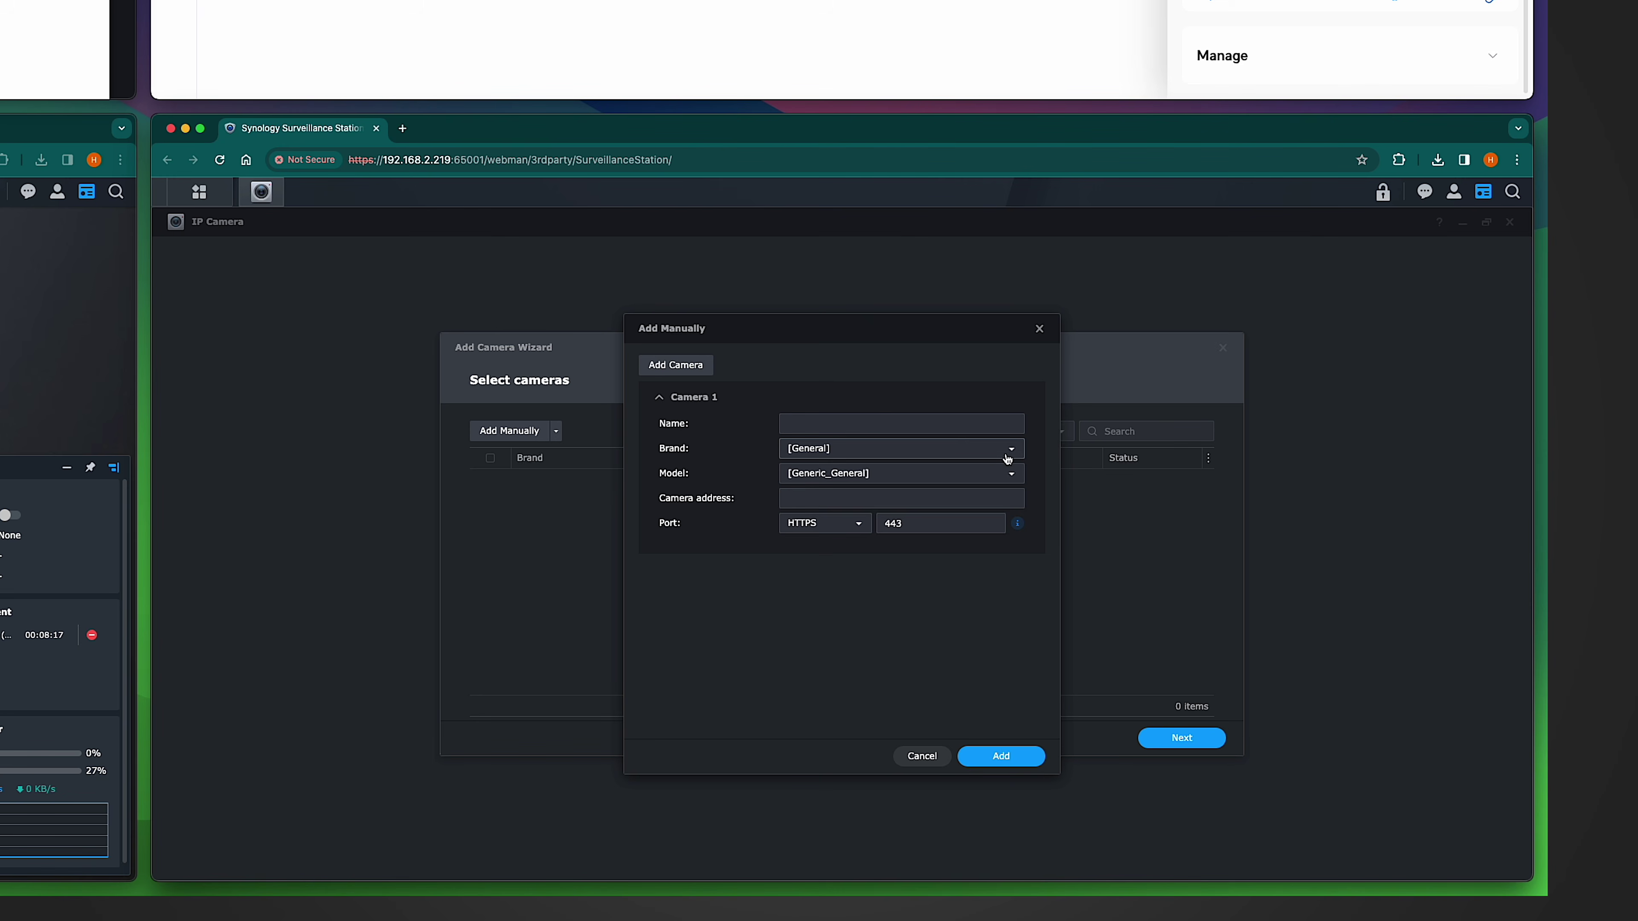
left_click(1008, 452)
left_click(837, 517)
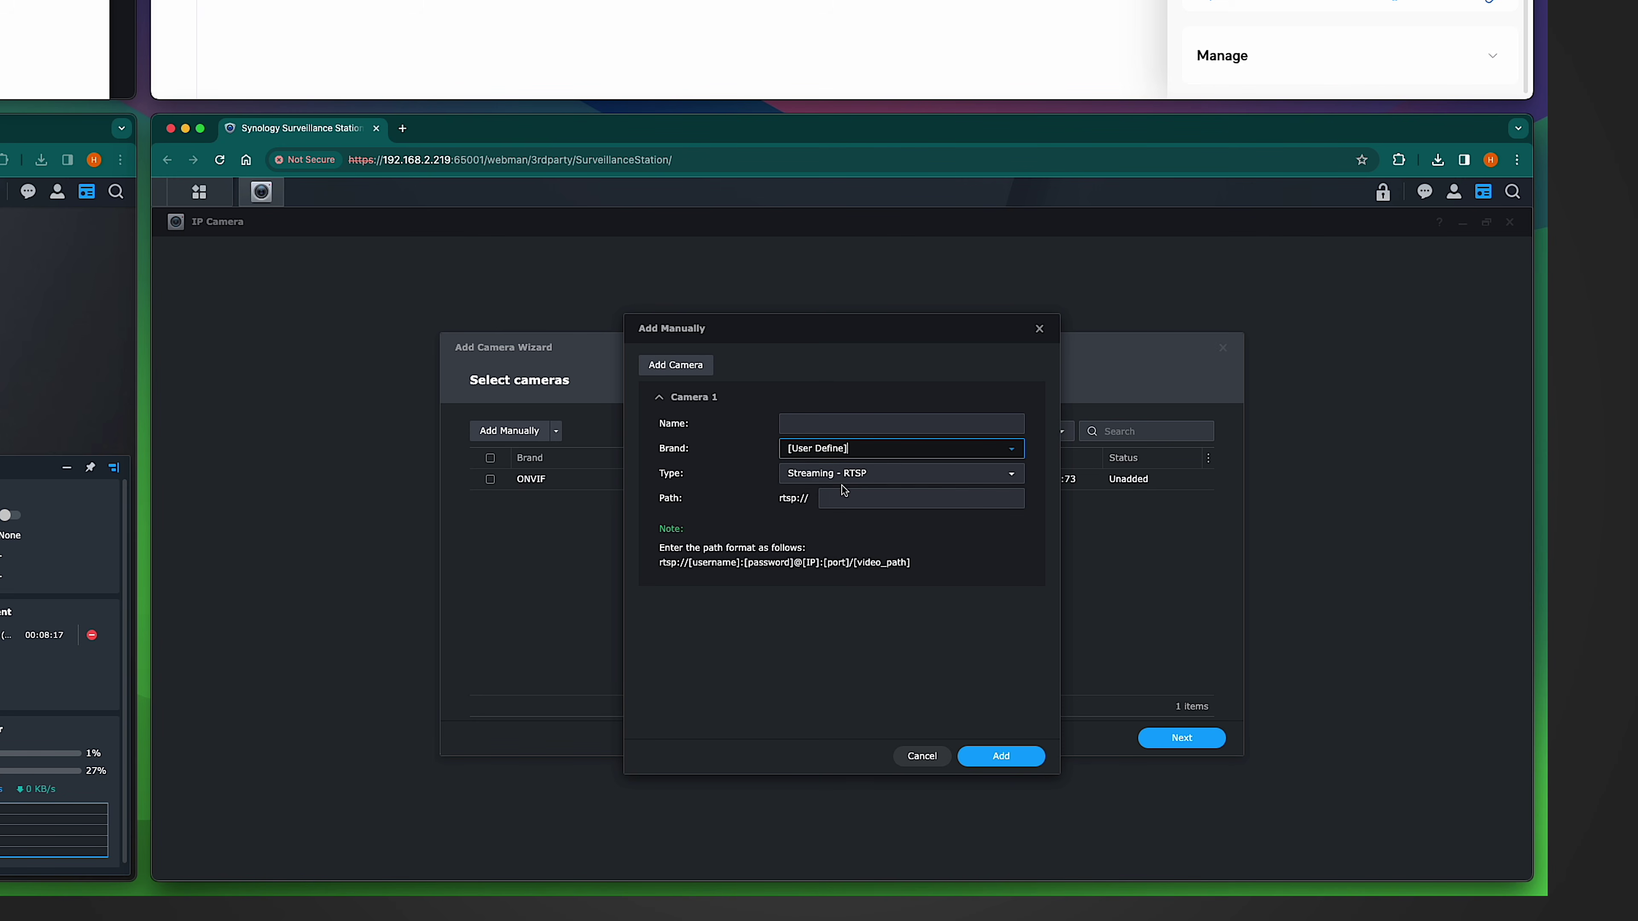
Step: Paste the RTSP stream path, remove ?enableSrtp and rtsps://, and change port 7441 to 7447
left_click(835, 498)
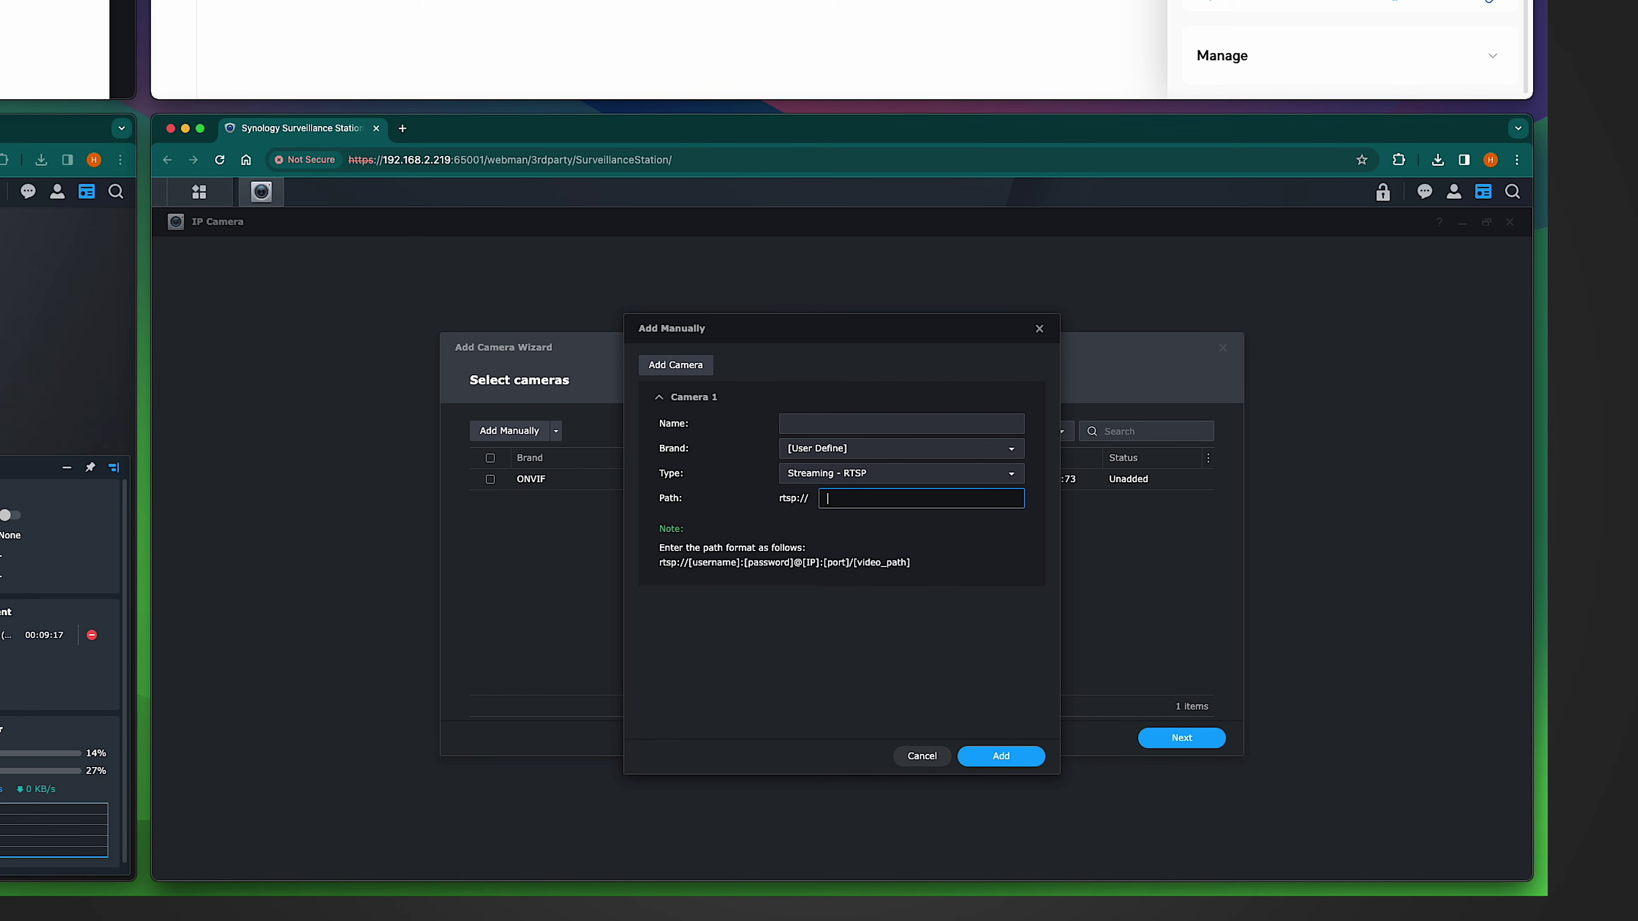
left_click(1348, 3)
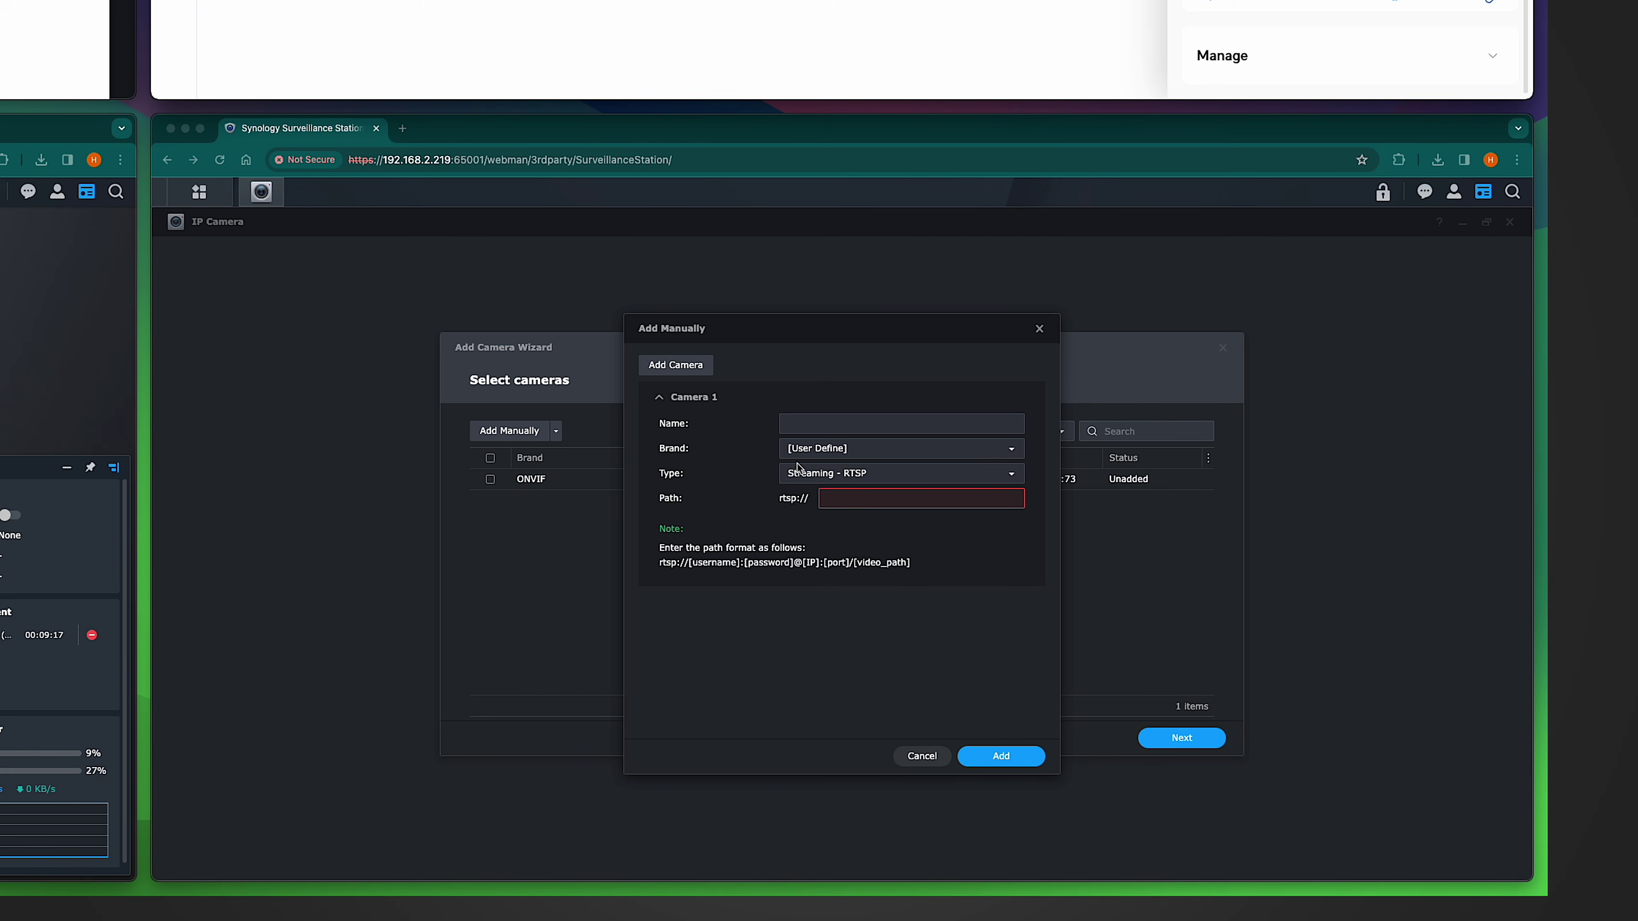
left_click(843, 500)
key("super+v")
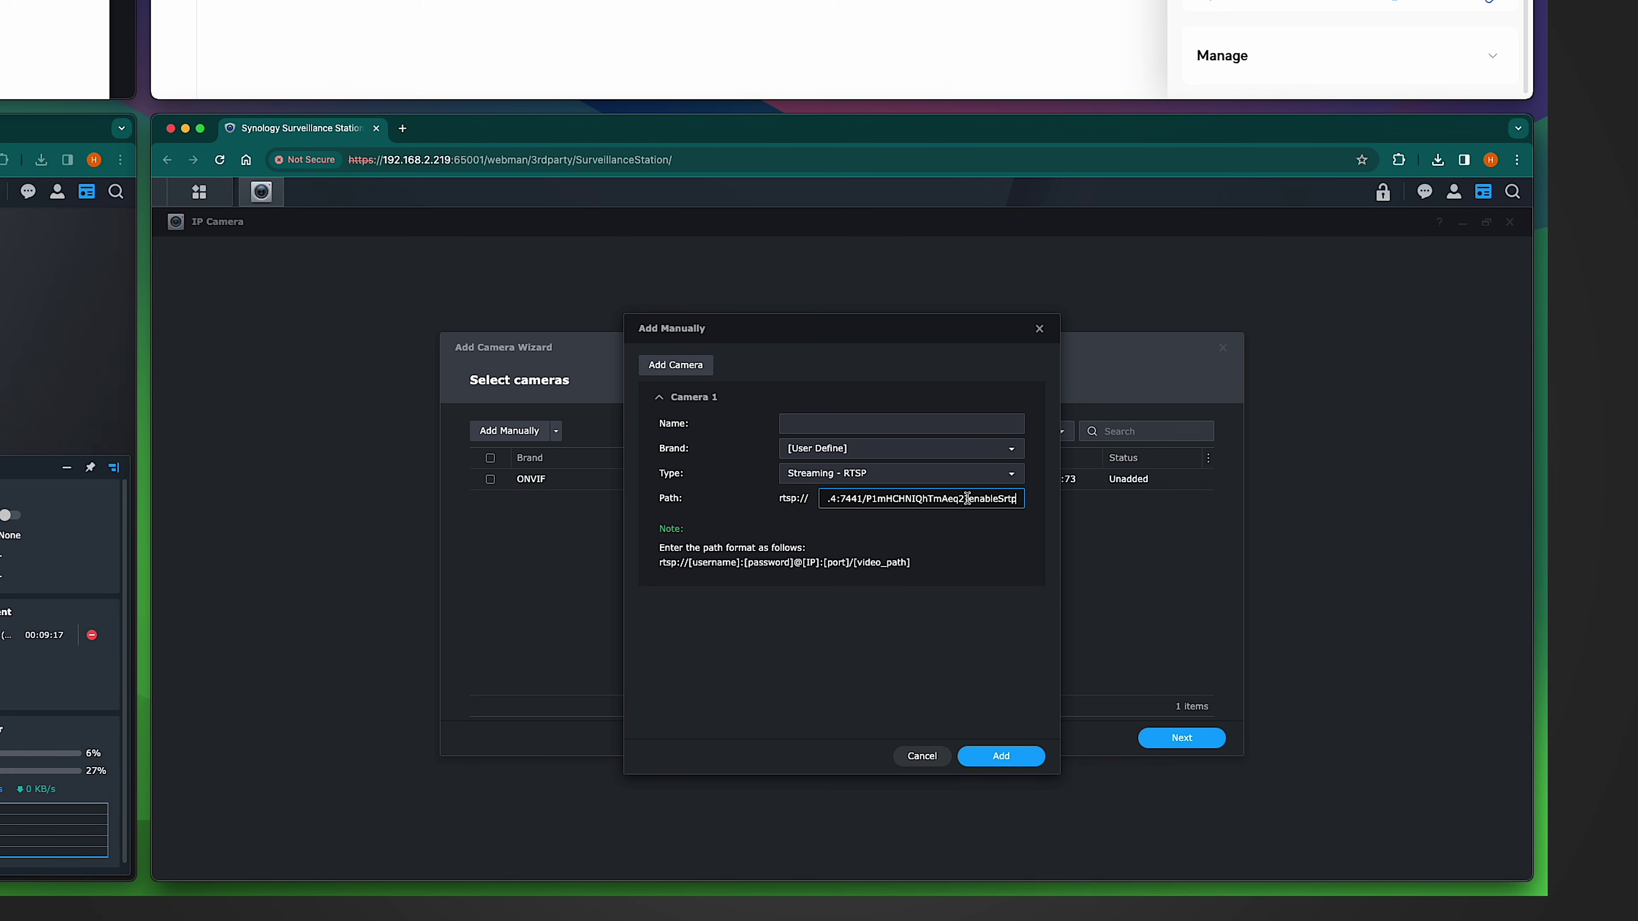
double_click(1028, 497)
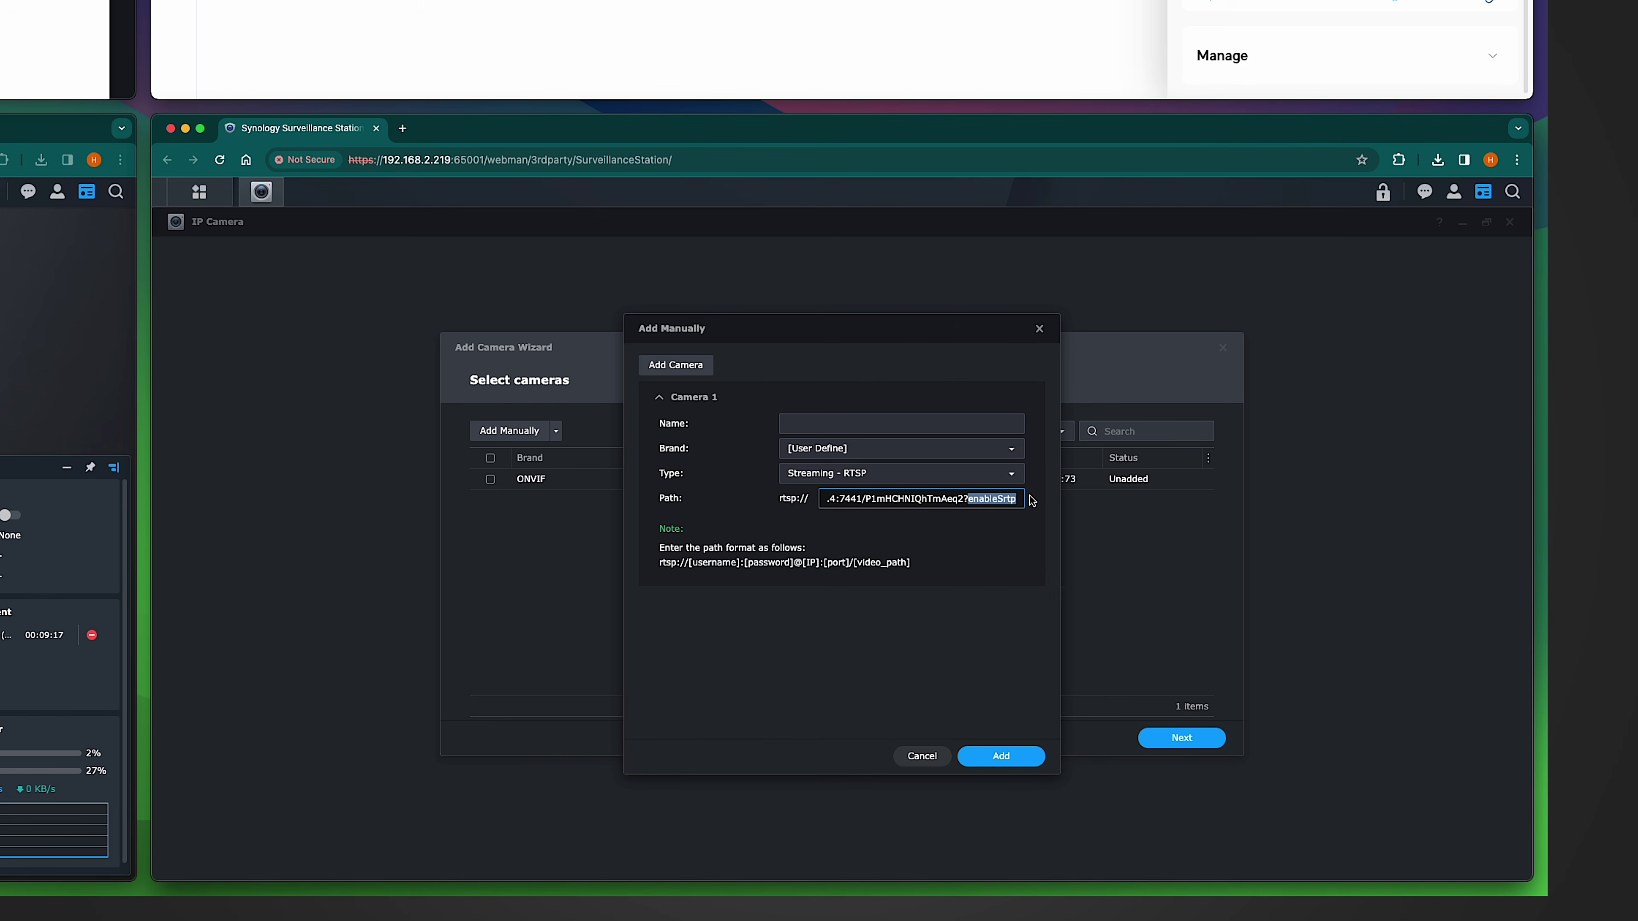
key("BackSpace")
key("BackSpace")
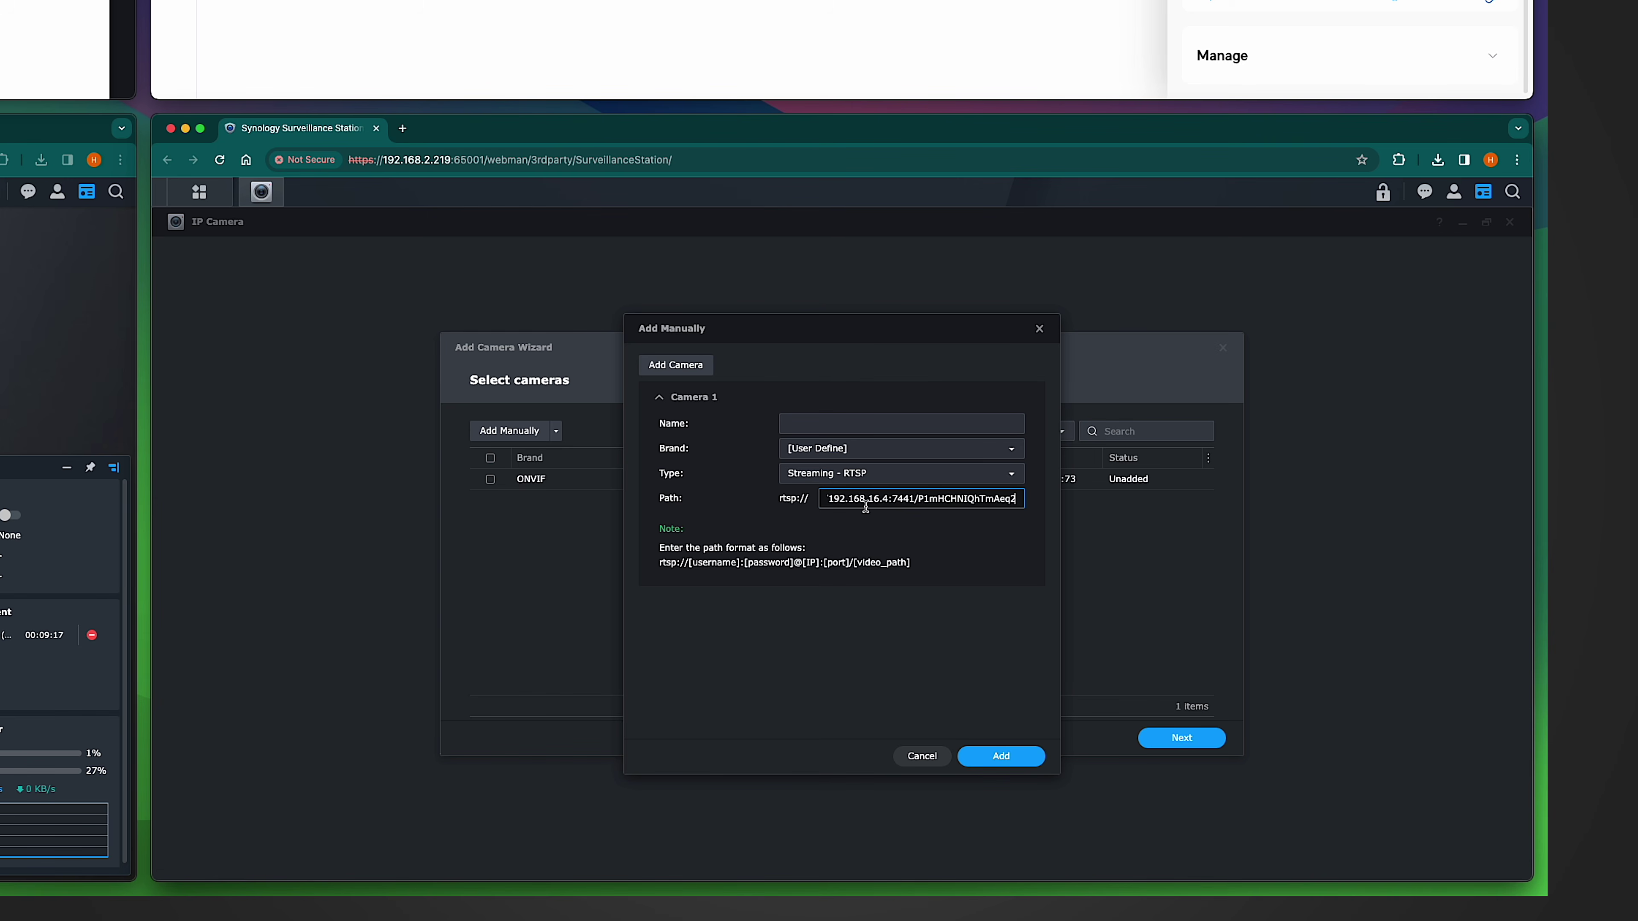
left_click_drag(878, 501, 758, 502)
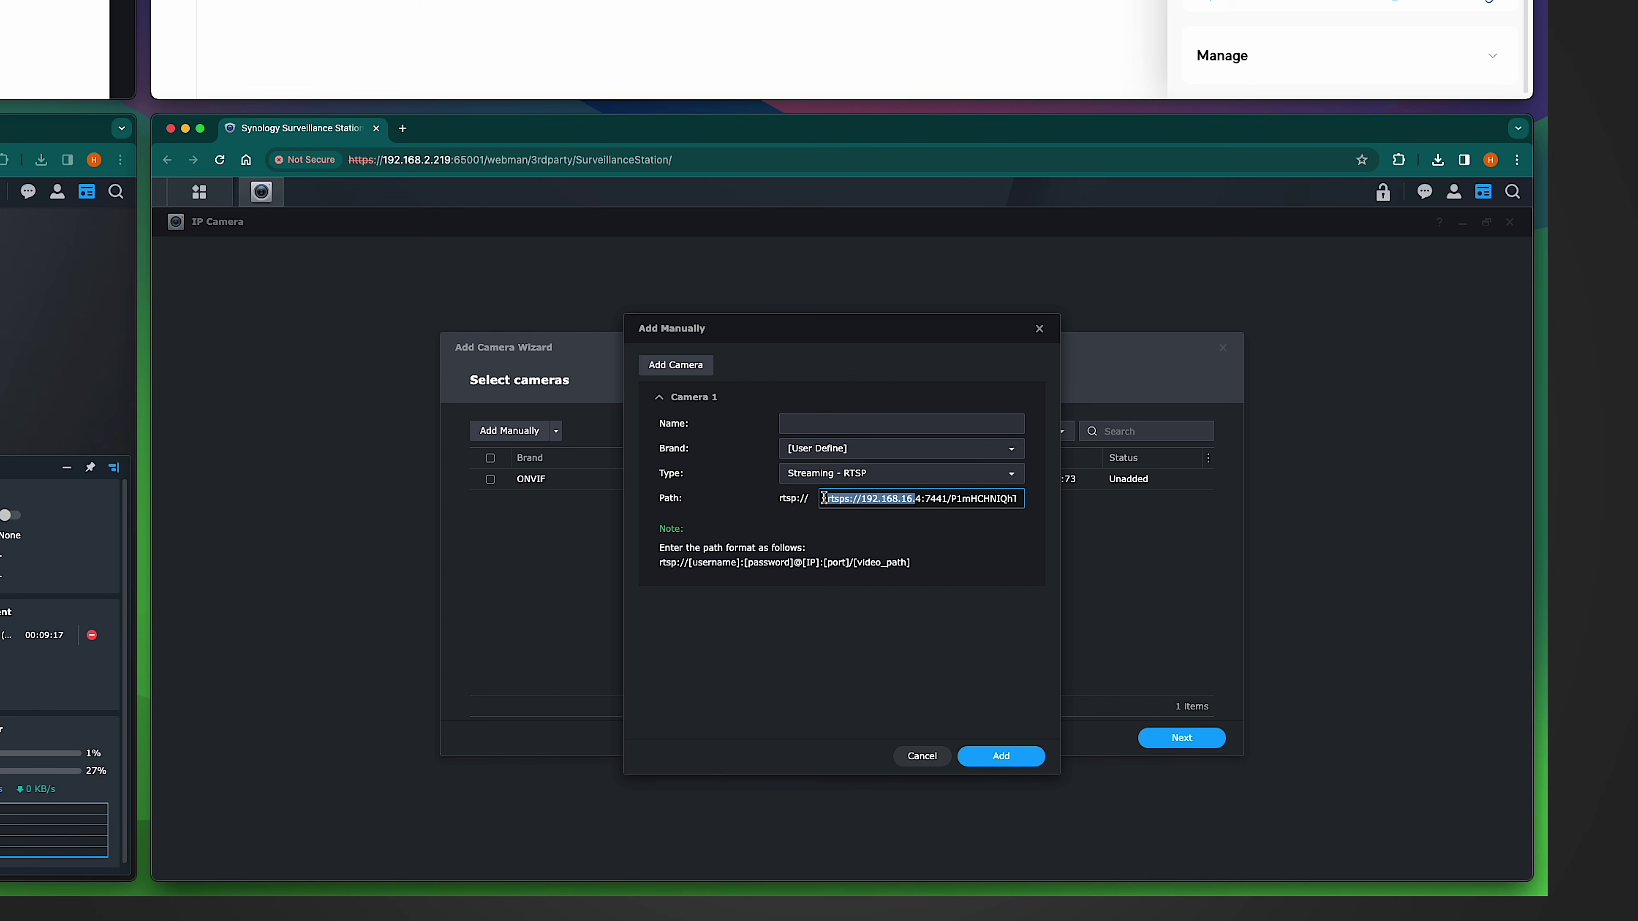
left_click(827, 498)
left_click_drag(862, 498, 815, 520)
key("BackSpace")
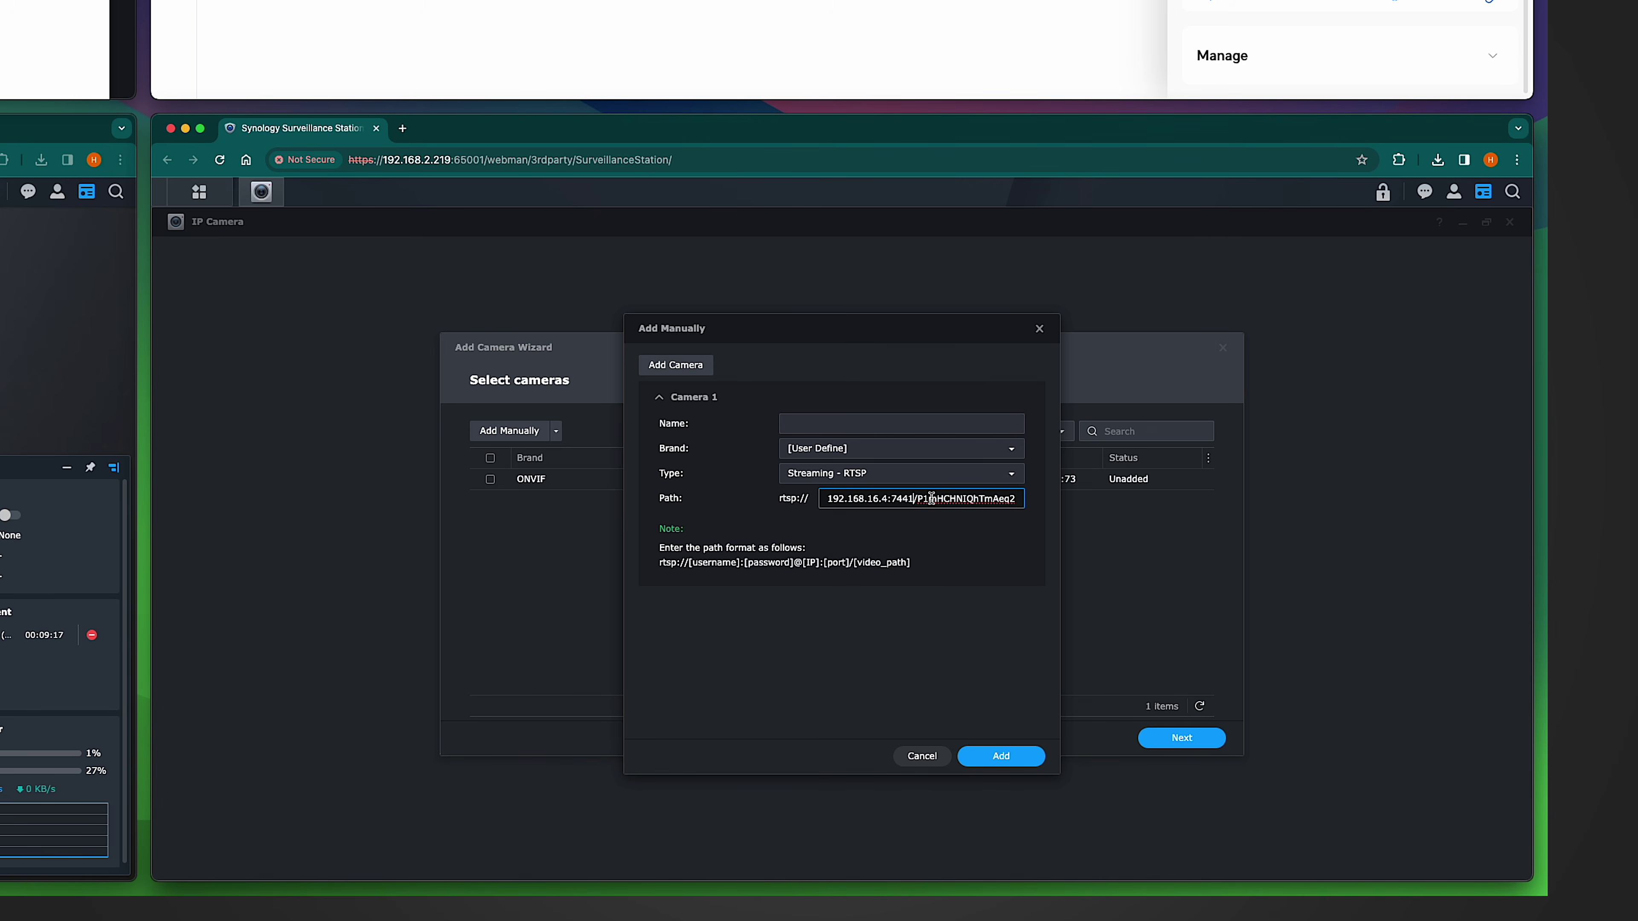
key("shift+Left")
type("7")
Step: Name the camera cam1 and add it to the wizard
left_click(997, 757)
left_click(826, 430)
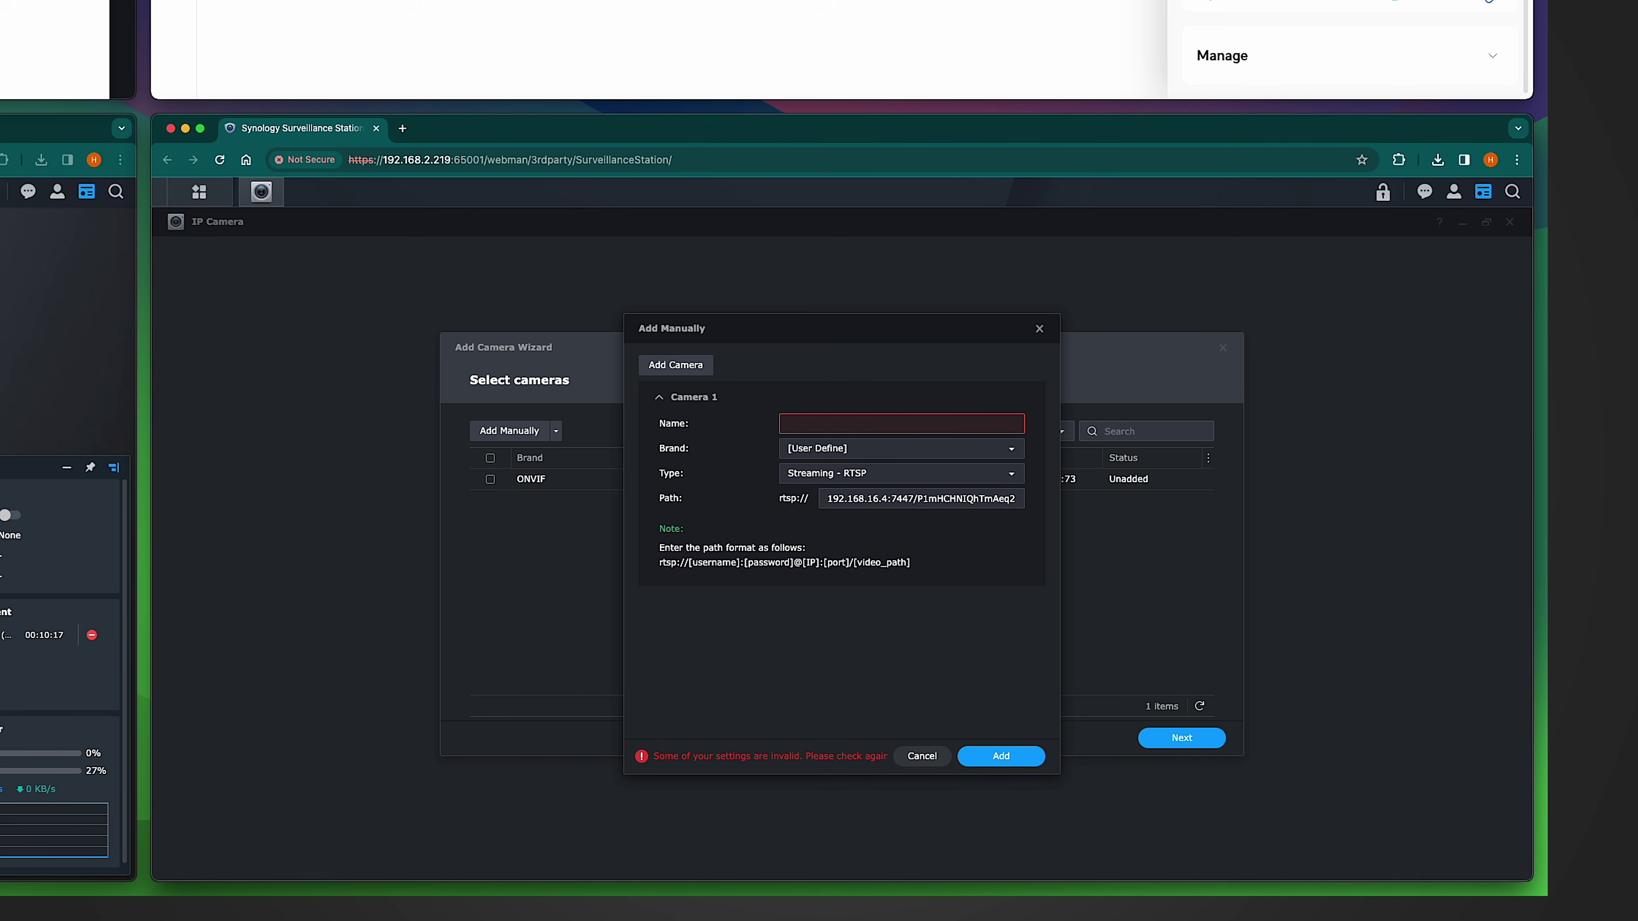
type("cam1")
left_click(999, 756)
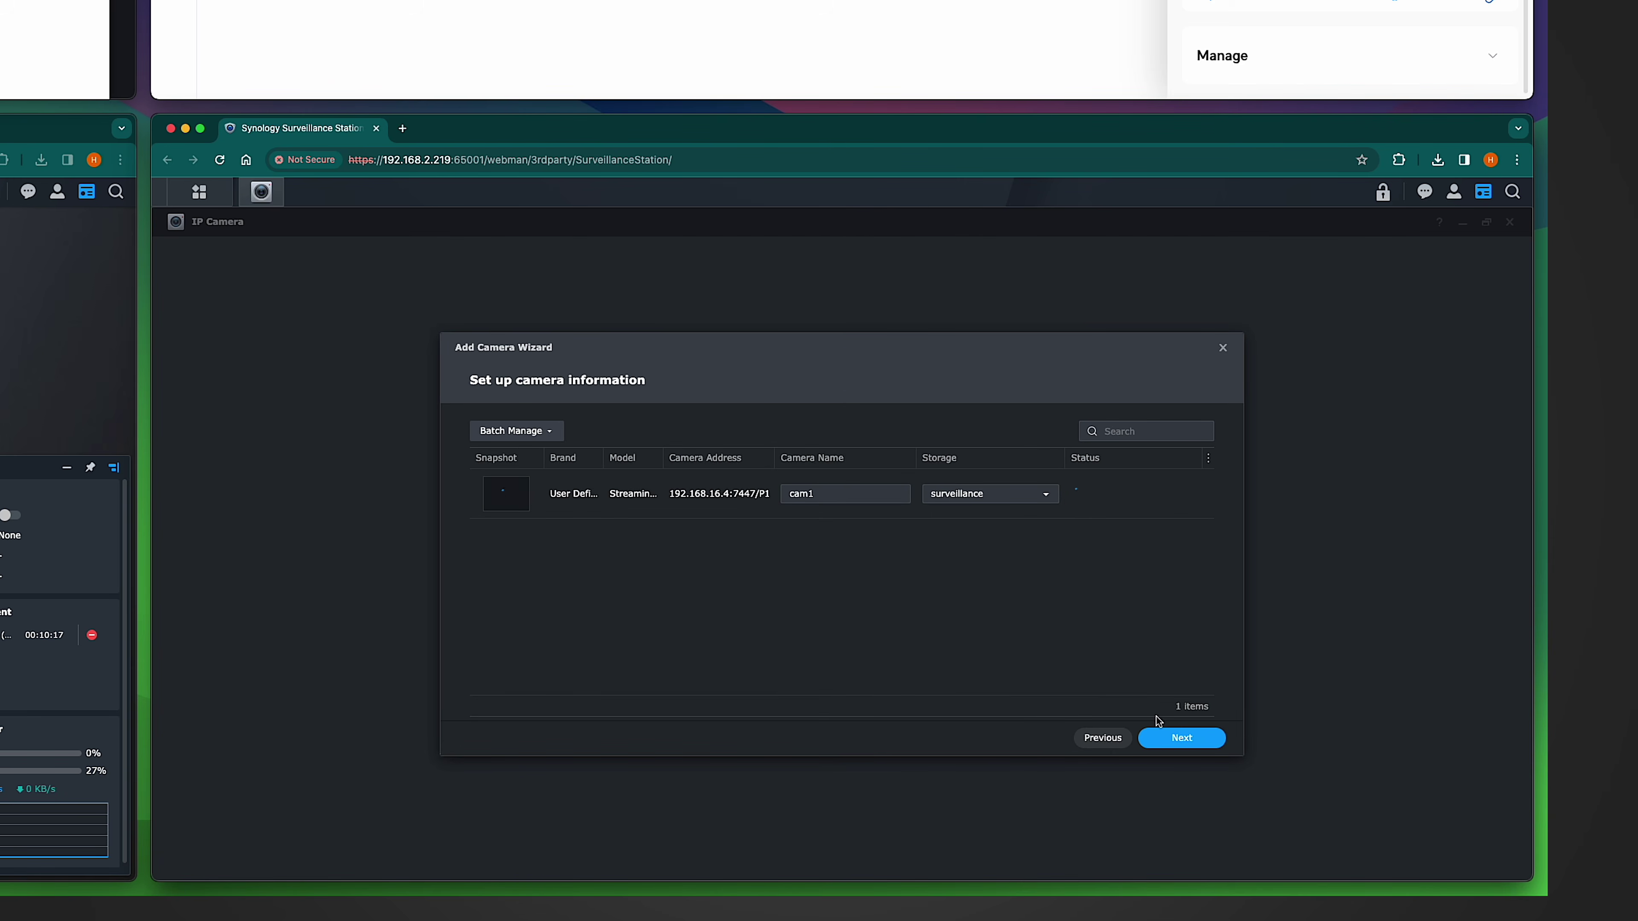
Step: Finish the wizard for cam1 with Quick Setup and confirm the Summary page
mouse_move(1095, 500)
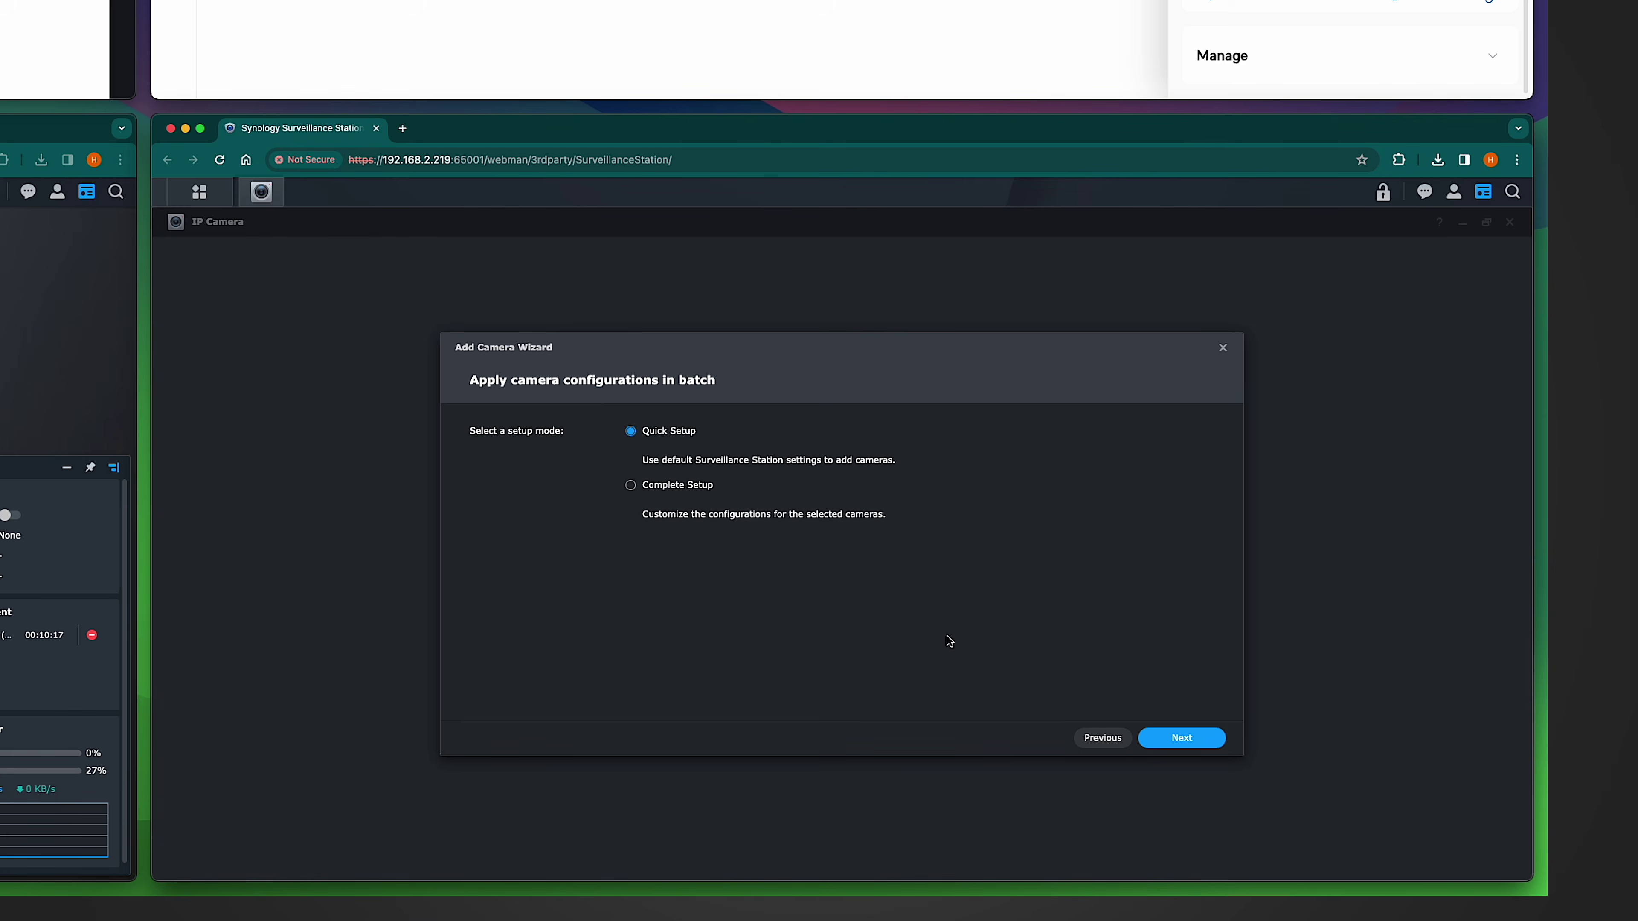
left_click(1200, 739)
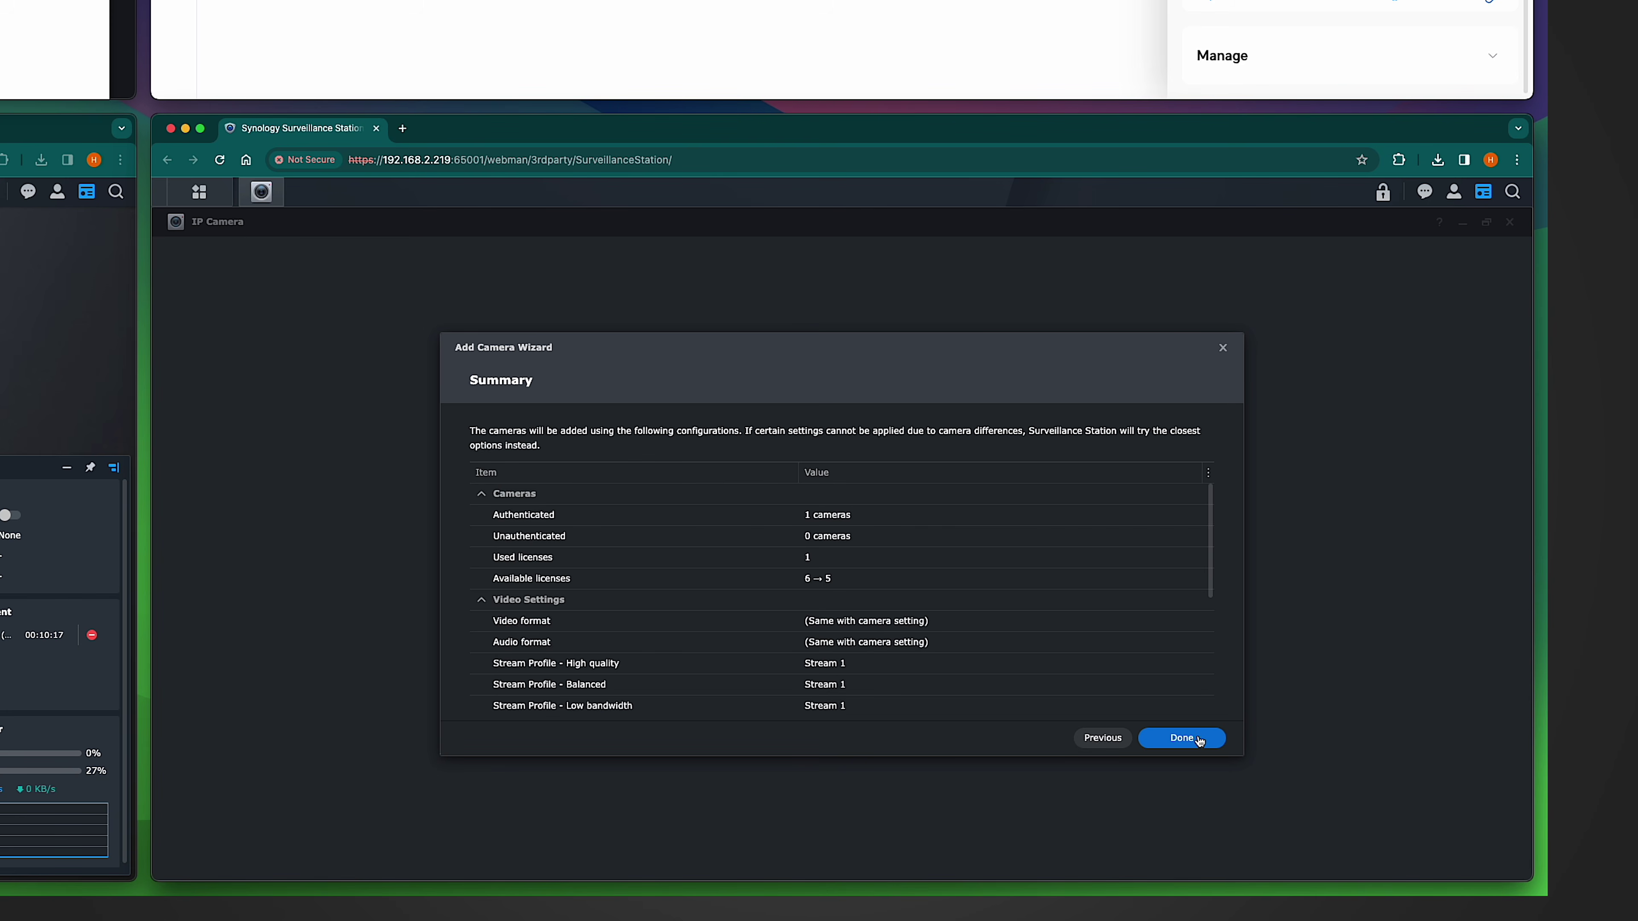
left_click(1200, 739)
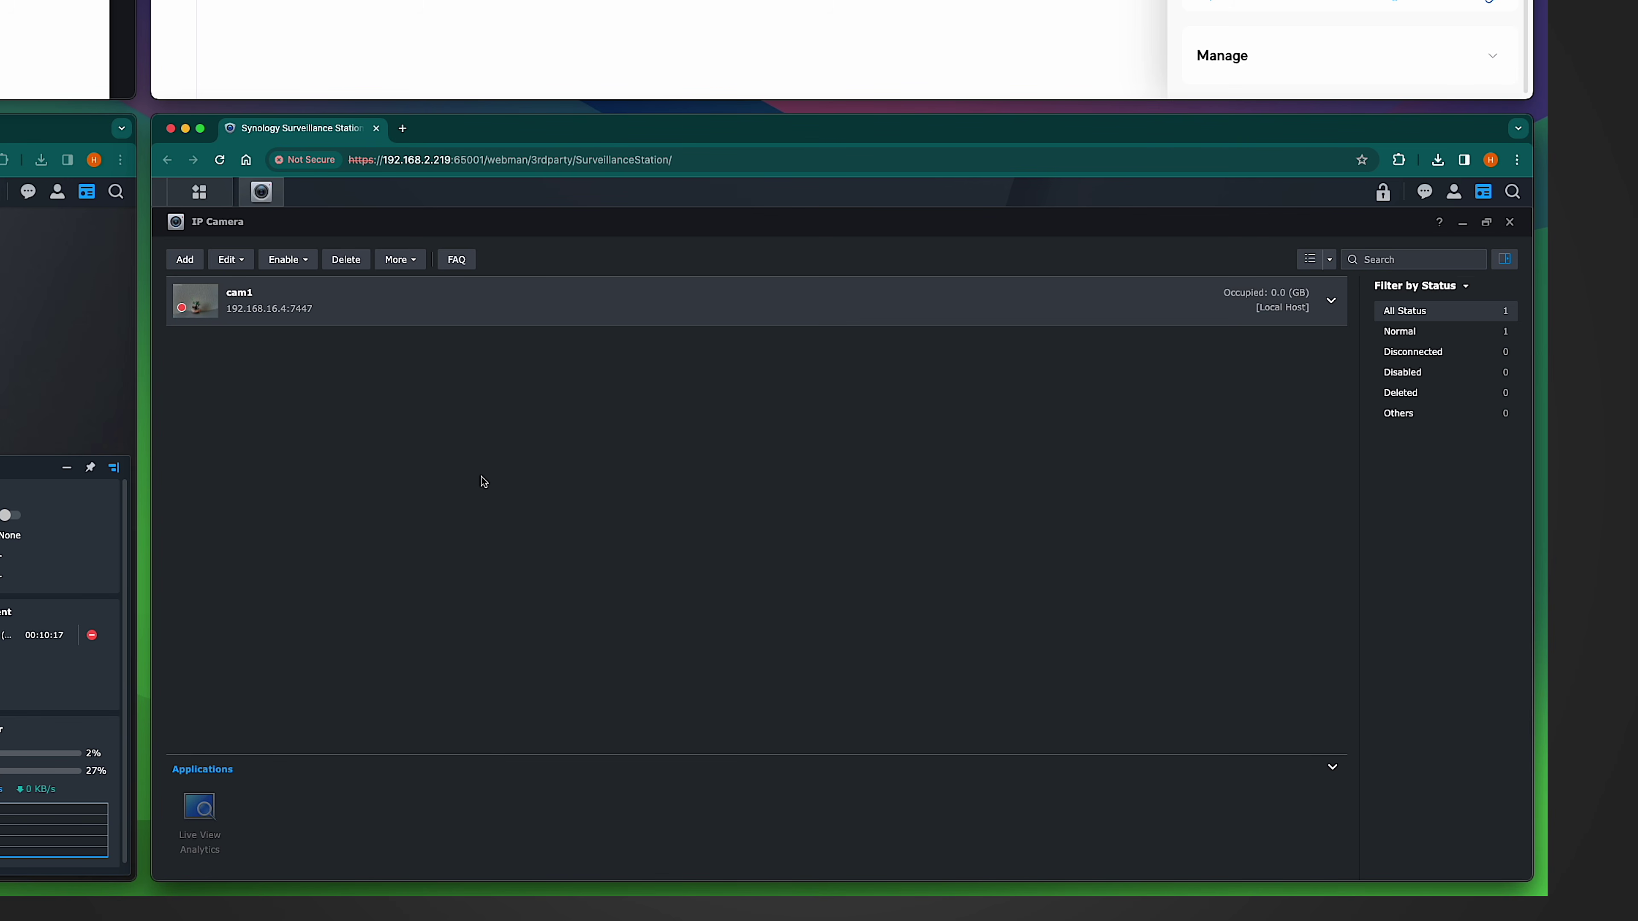
Step: Start another manual camera addition with brand [User Define]
mouse_move(195, 311)
left_click(509, 430)
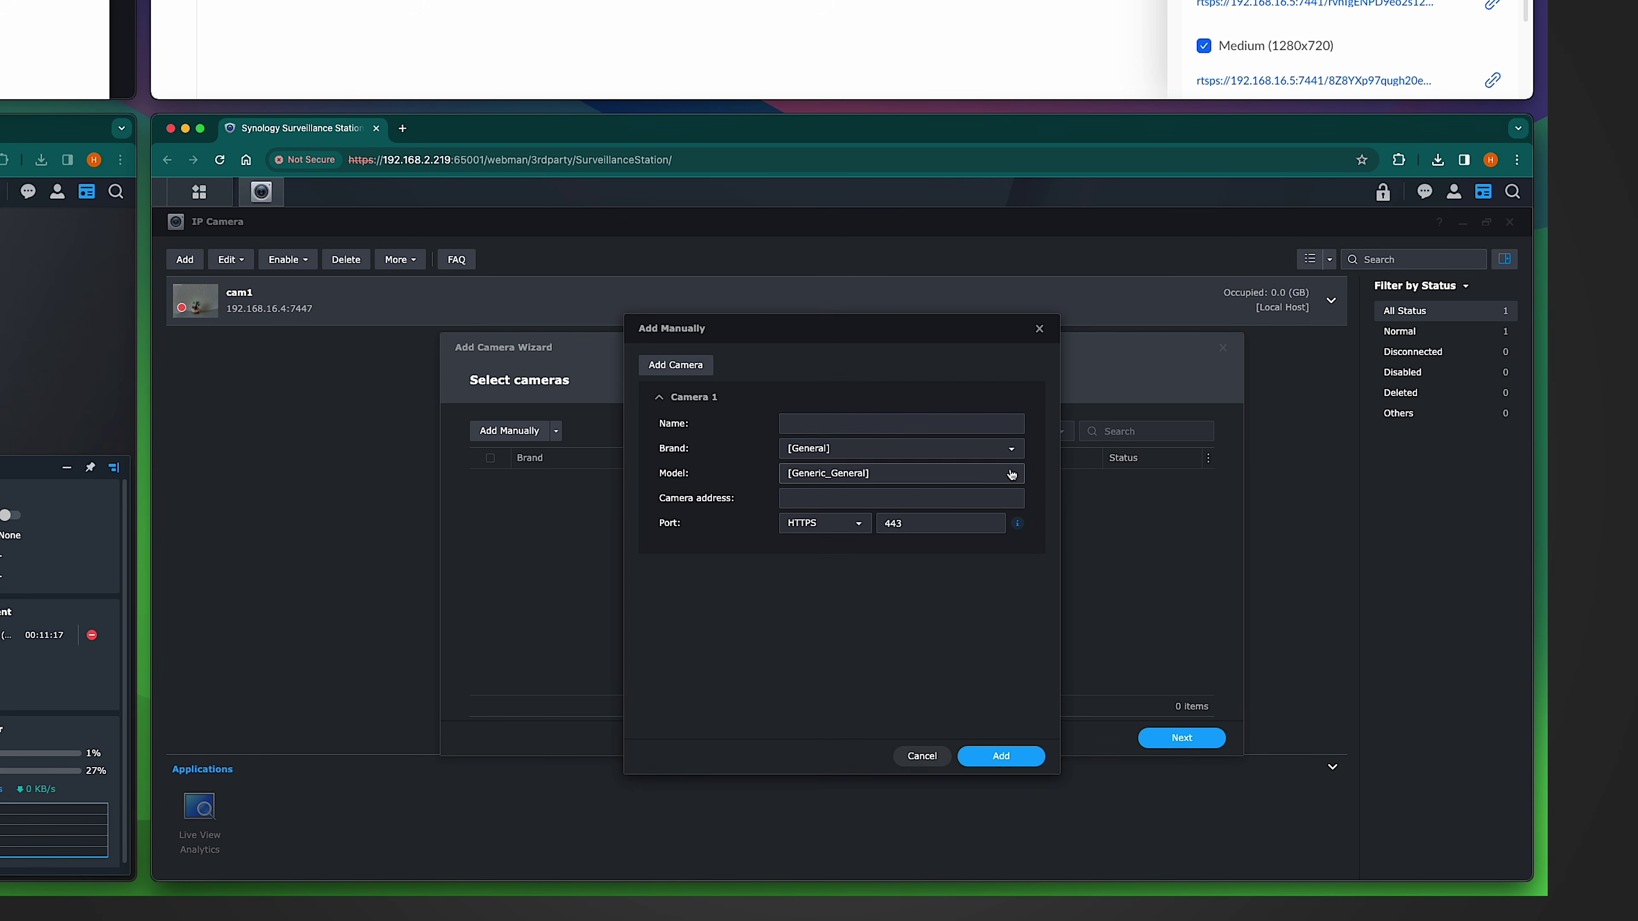
left_click(1011, 448)
left_click(837, 500)
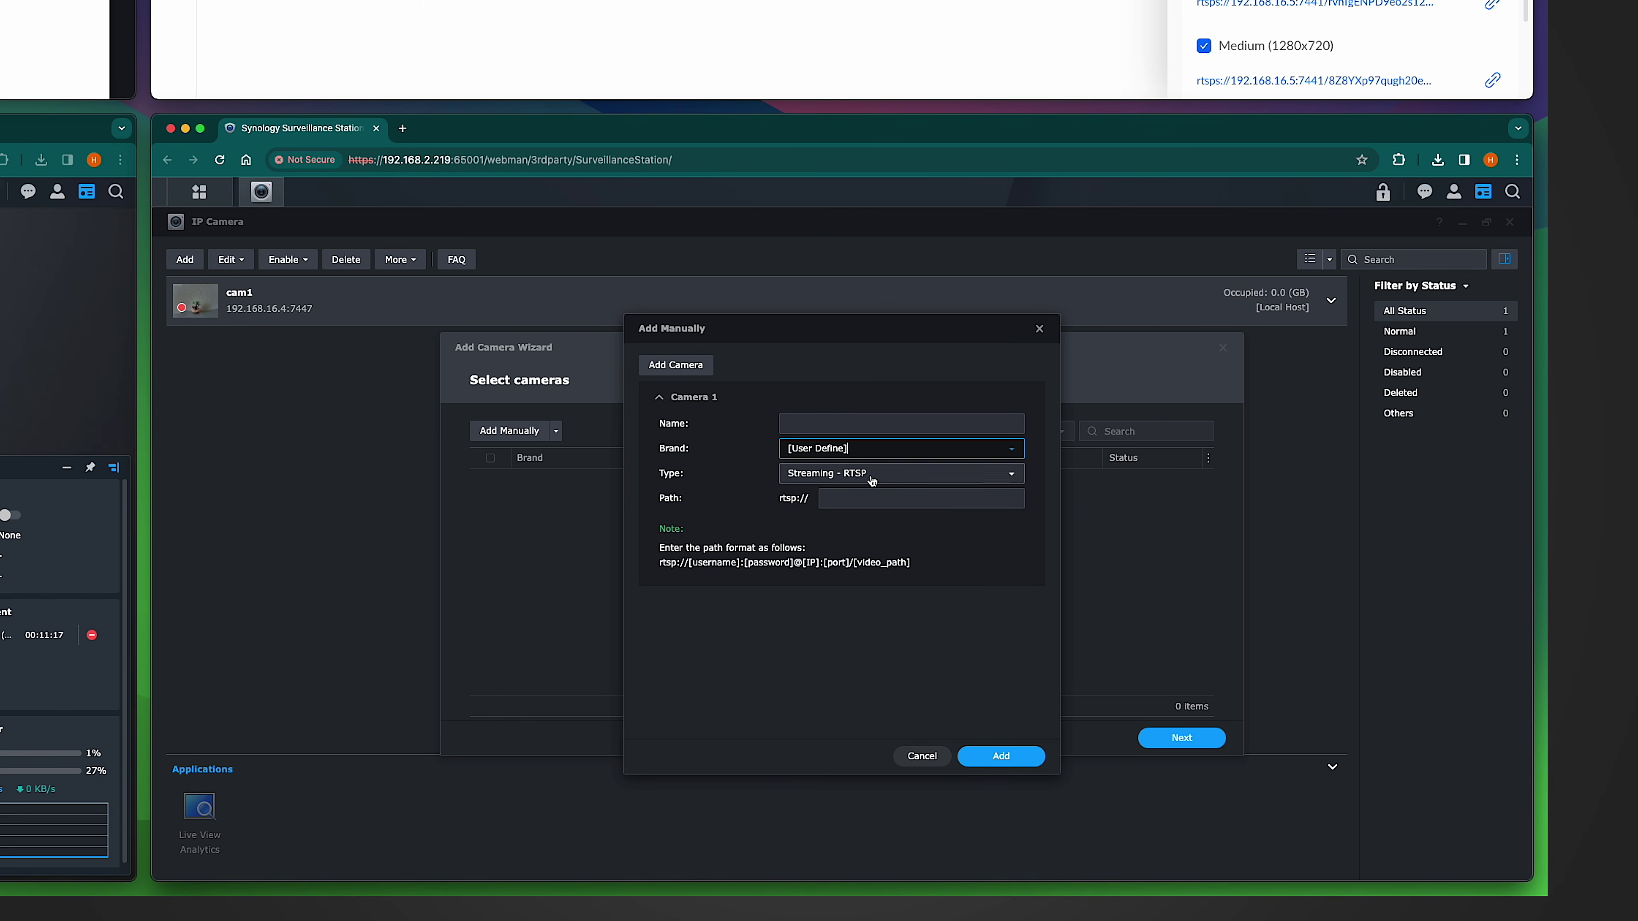
Step: Paste the second camera's RTSP path and strip ?enableSrtp, rtsps:// and :7441 from it
left_click(916, 499)
type("rtsps://192.168.16.5:7441/rvhTgENPD9eo2s12?enableSrtp")
left_click_drag(964, 499, 1053, 497)
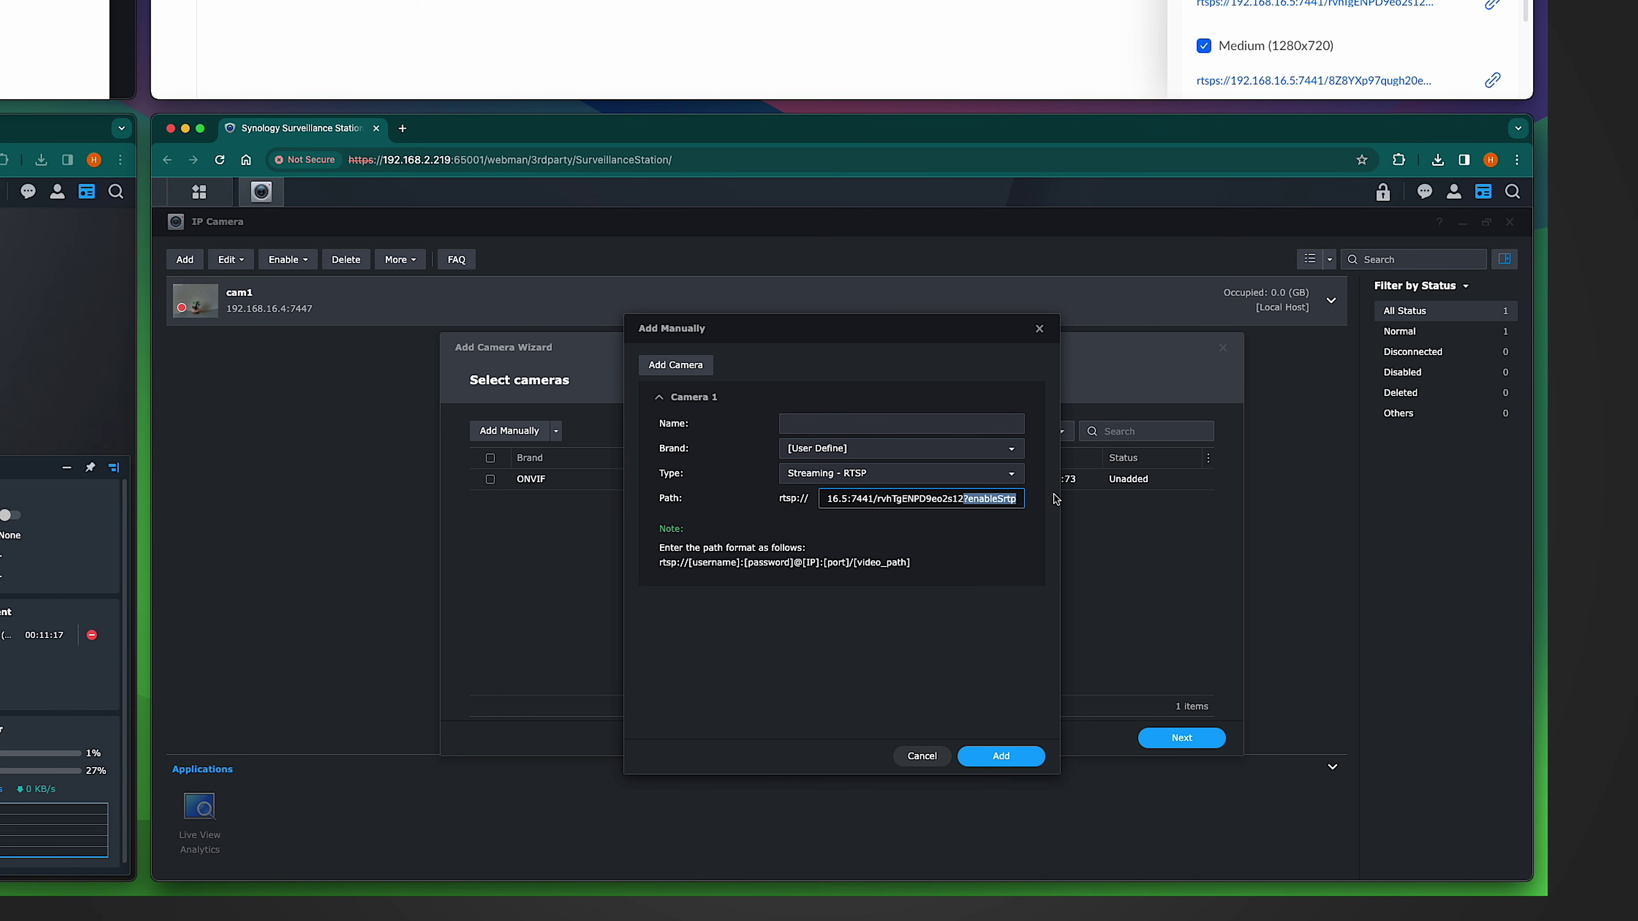
key("BackSpace")
left_click_drag(837, 498, 730, 491)
left_click(834, 498)
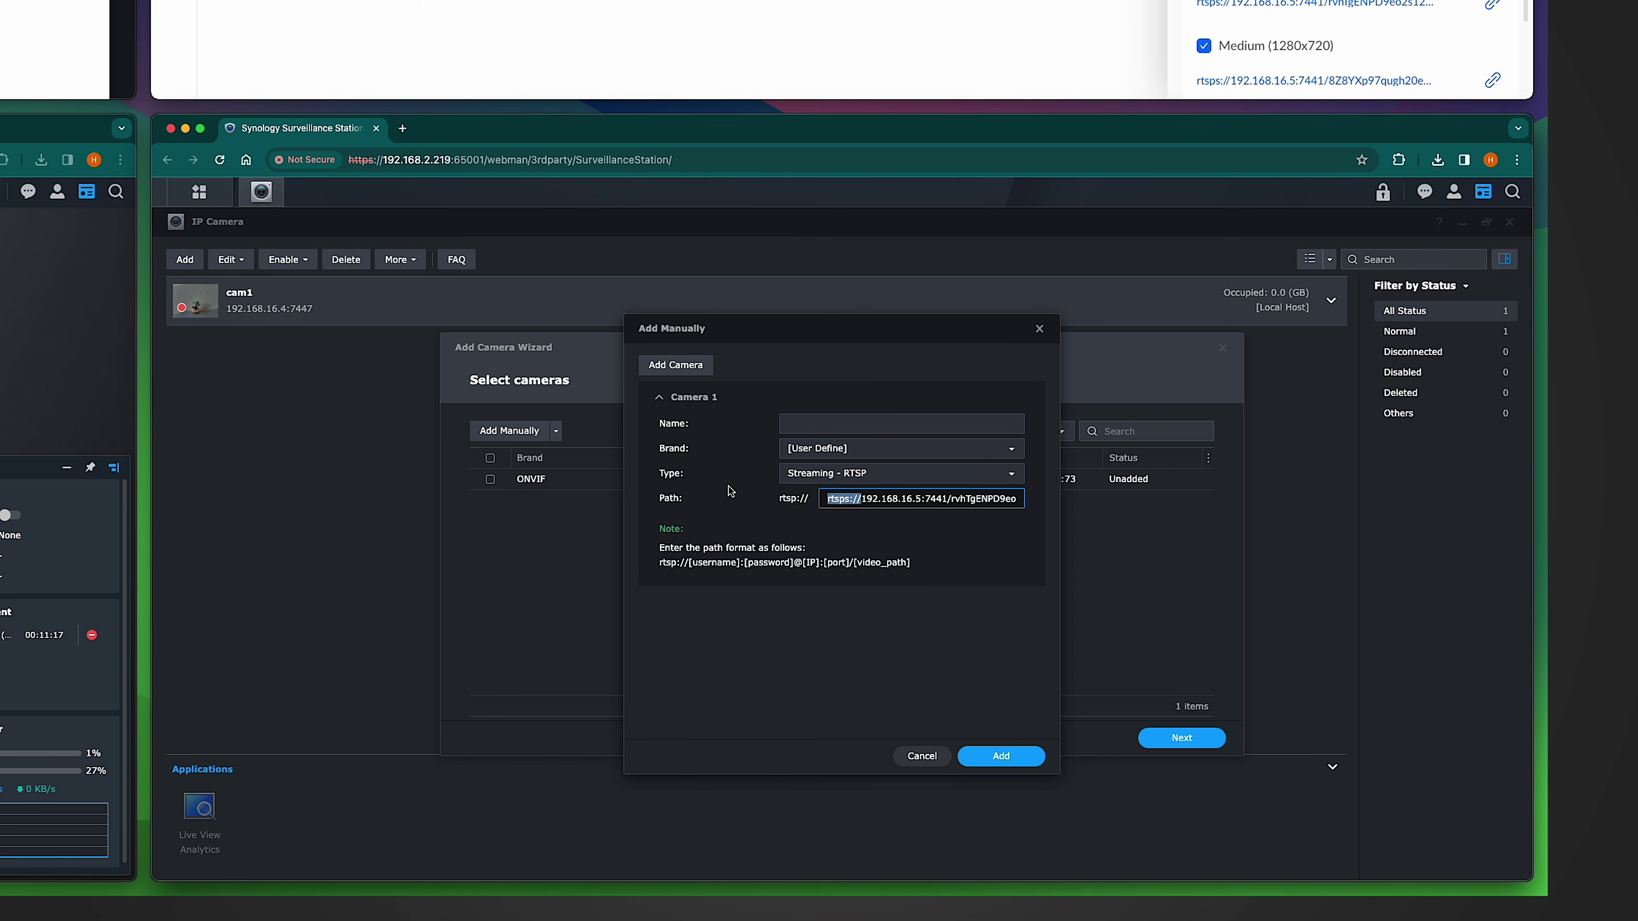
key("BackSpace")
left_click(902, 501)
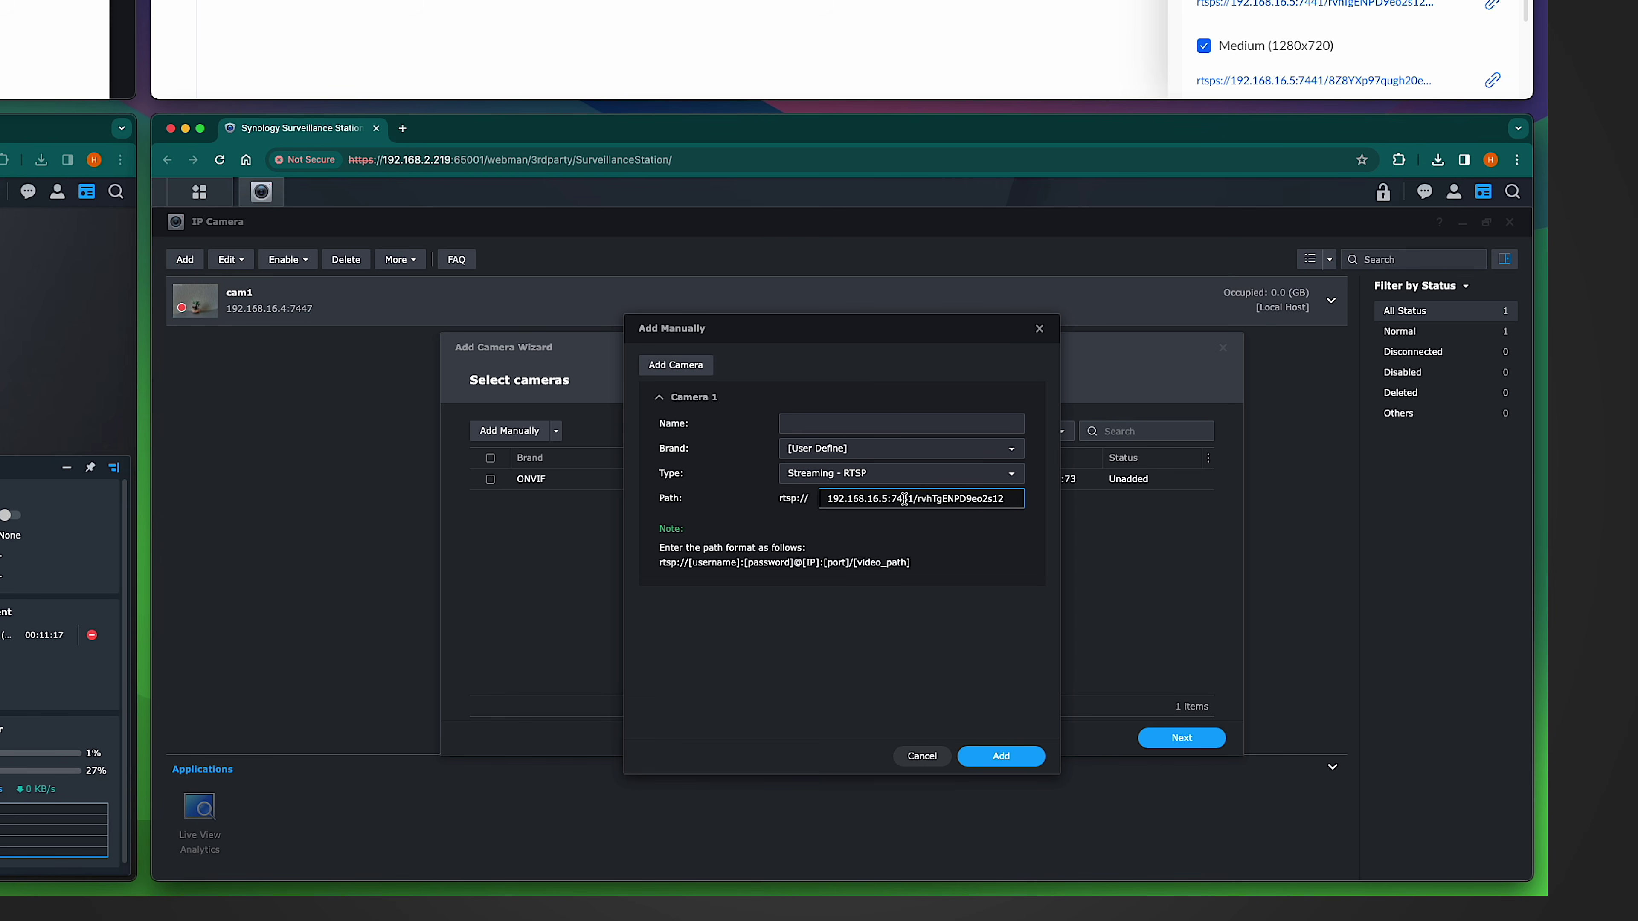
left_click_drag(890, 498, 912, 499)
key("BackSpace")
Step: Add the camera under the name cam2
left_click(999, 756)
type("cam2")
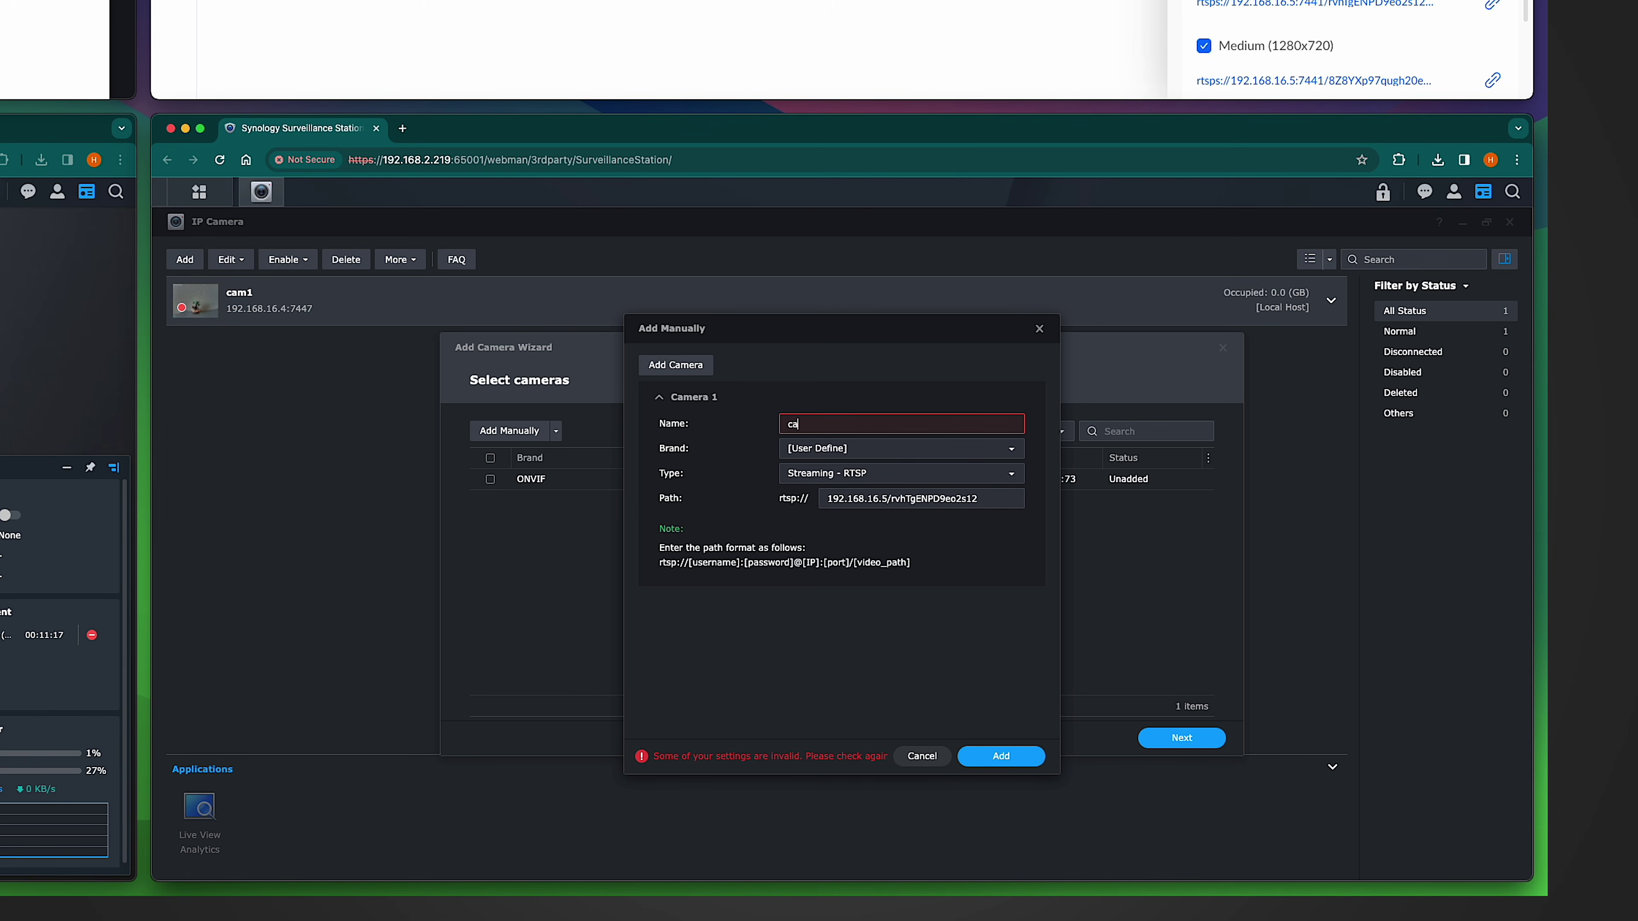
key("Return")
key("Return")
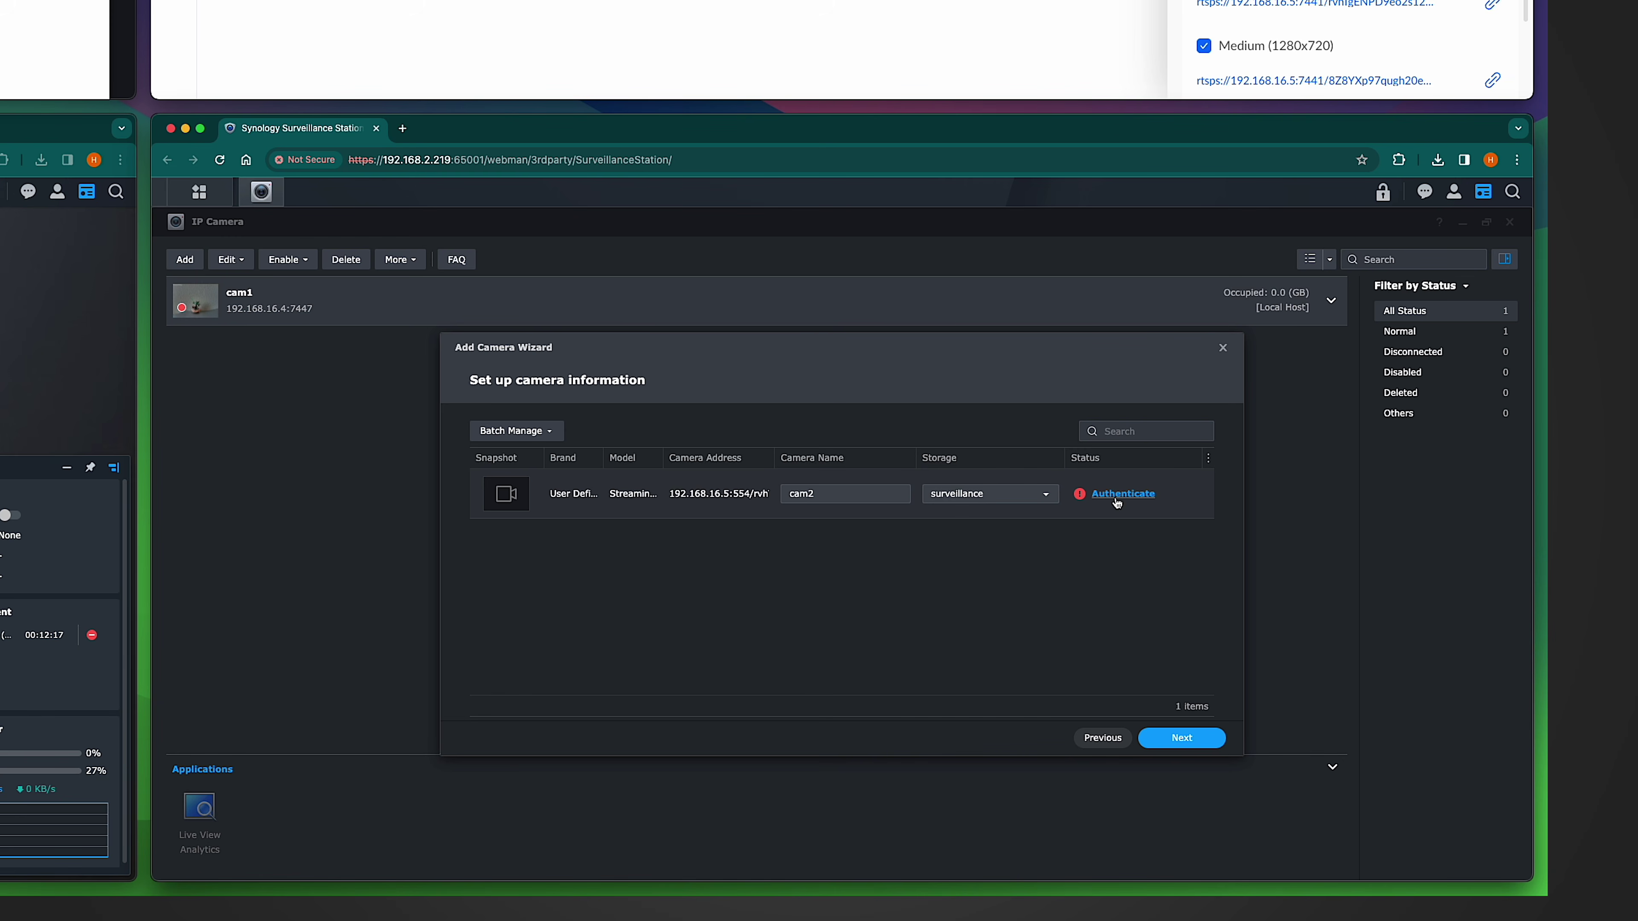
Step: Authenticate cam2 with its port changed from 554 to 7447
left_click(1123, 494)
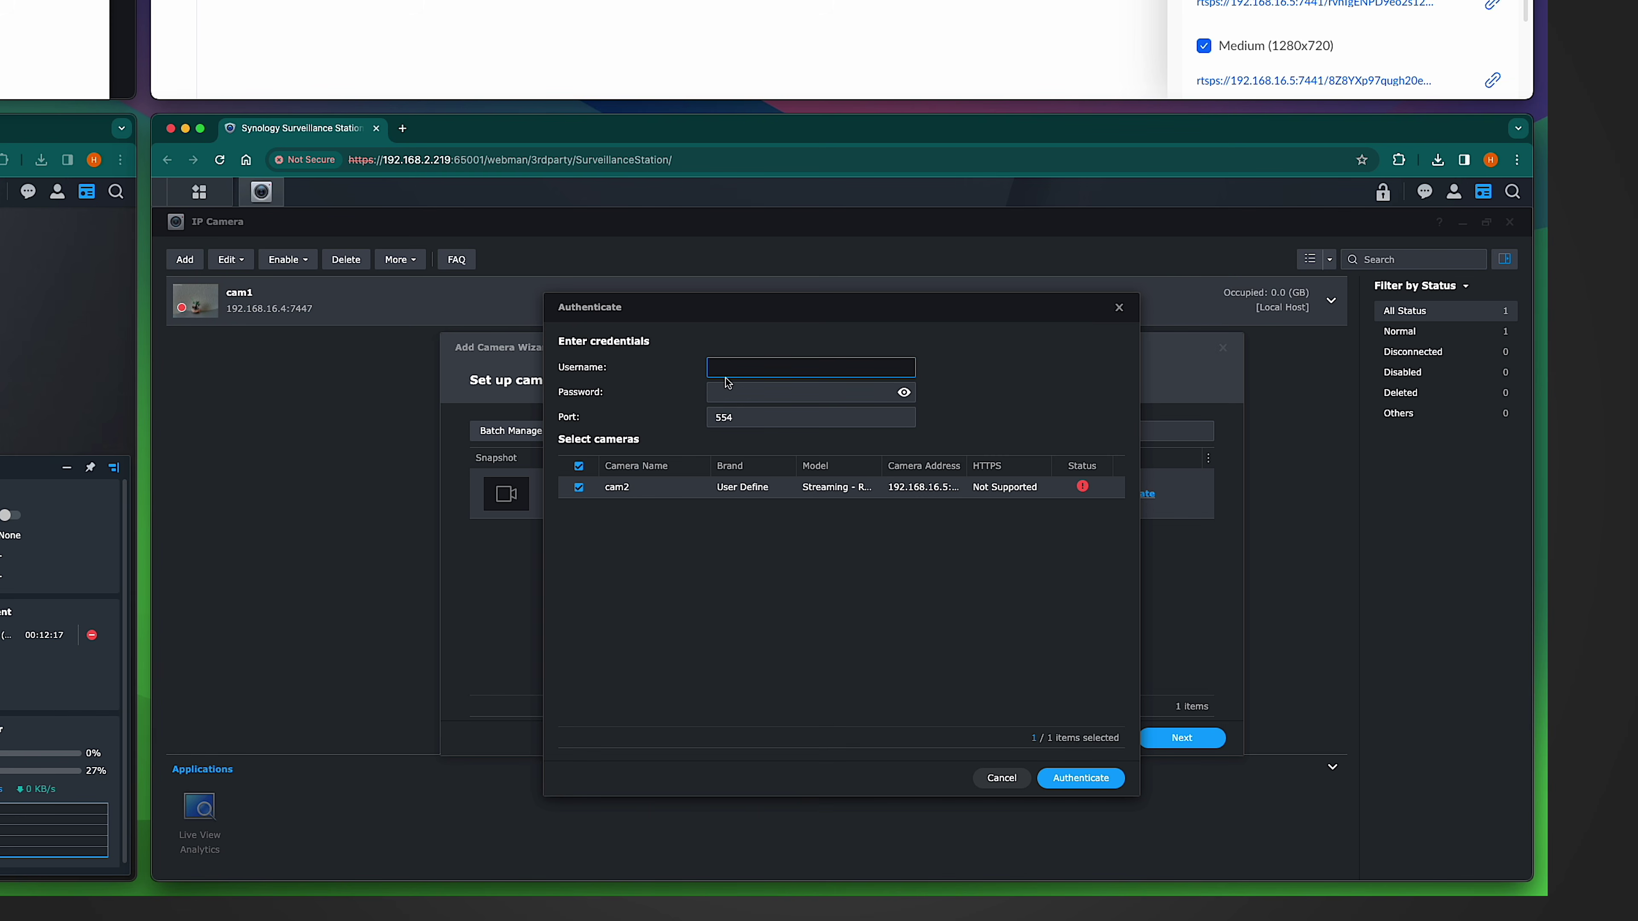
left_click(752, 418)
left_click_drag(752, 418, 659, 413)
type("74")
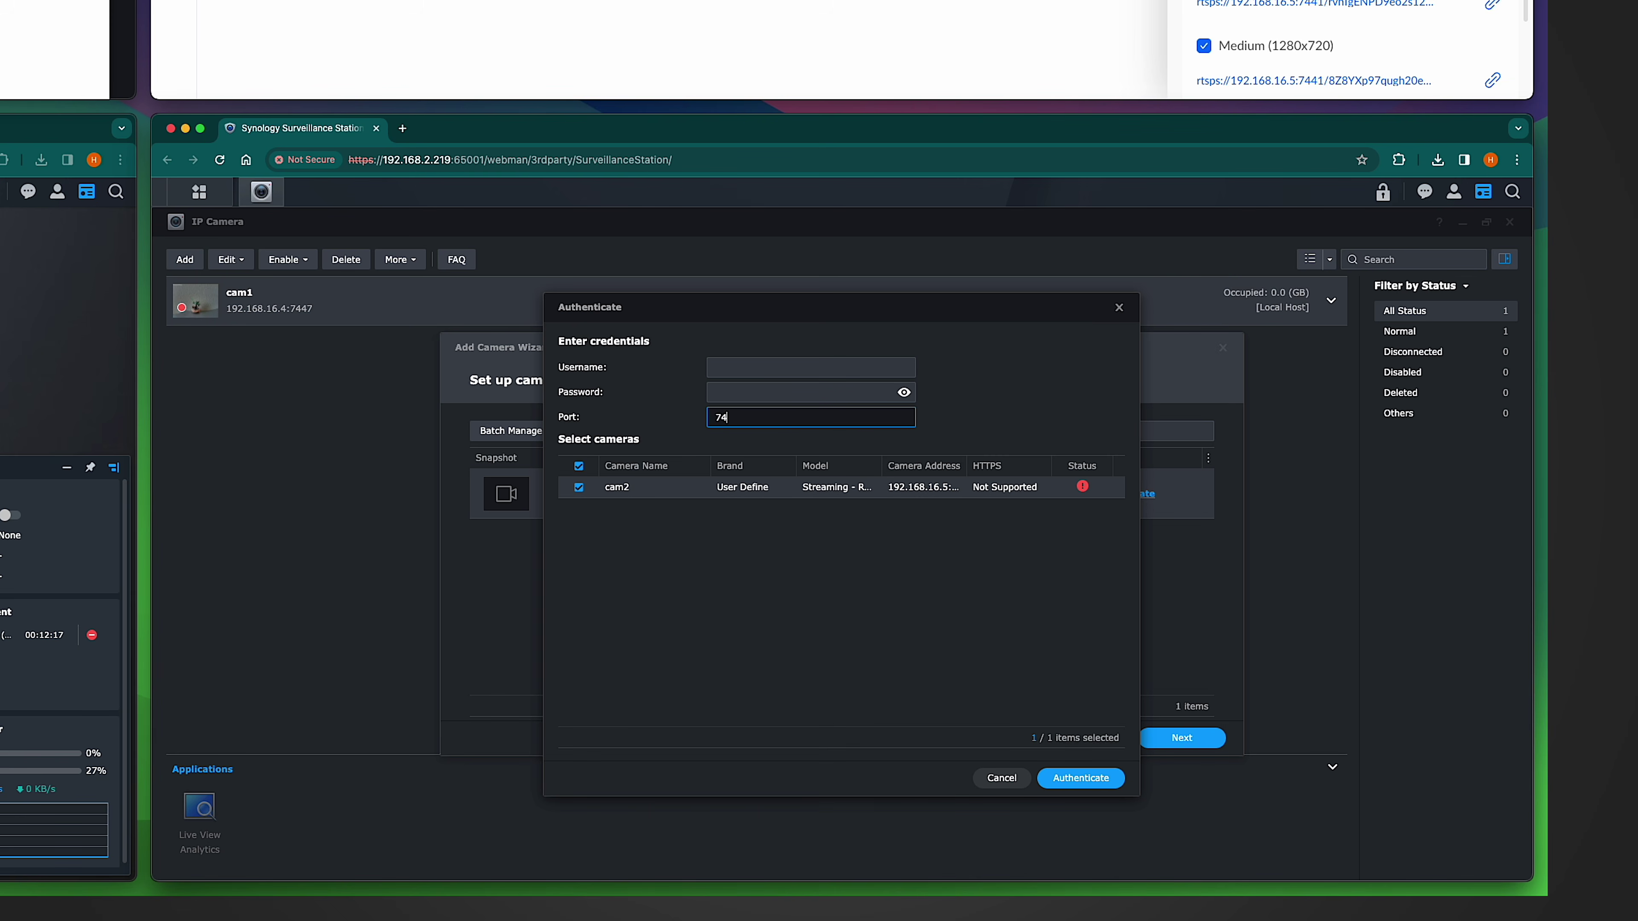
type("47")
left_click(1081, 778)
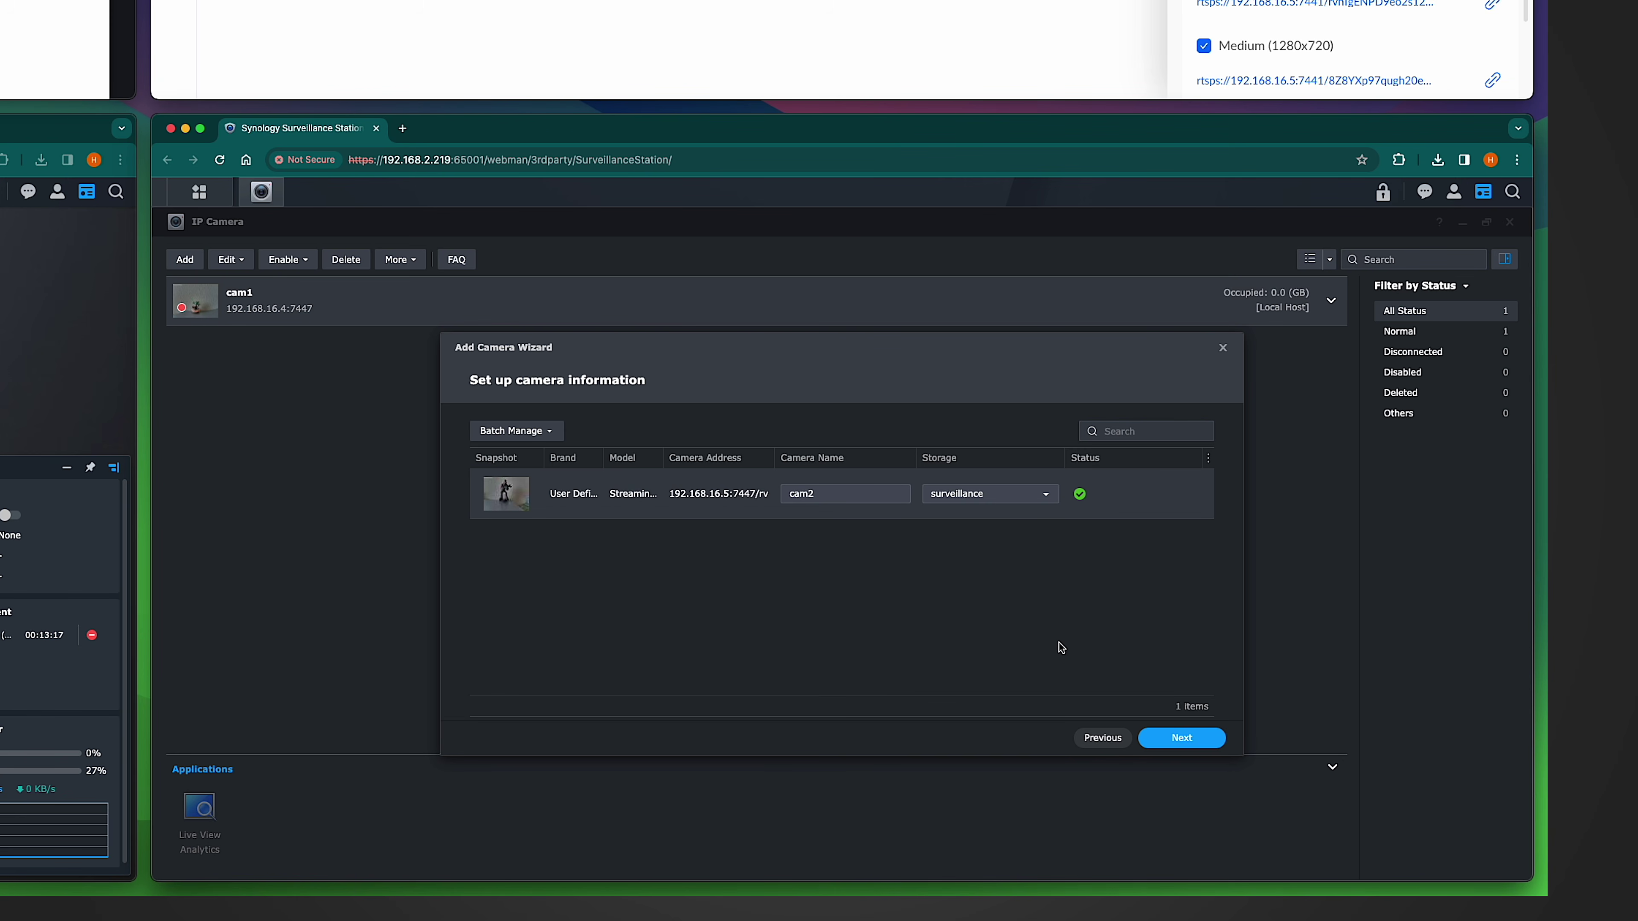
Step: Finish adding cam2, then add cam3 and cam4 from their pasted stream addresses
key("Return")
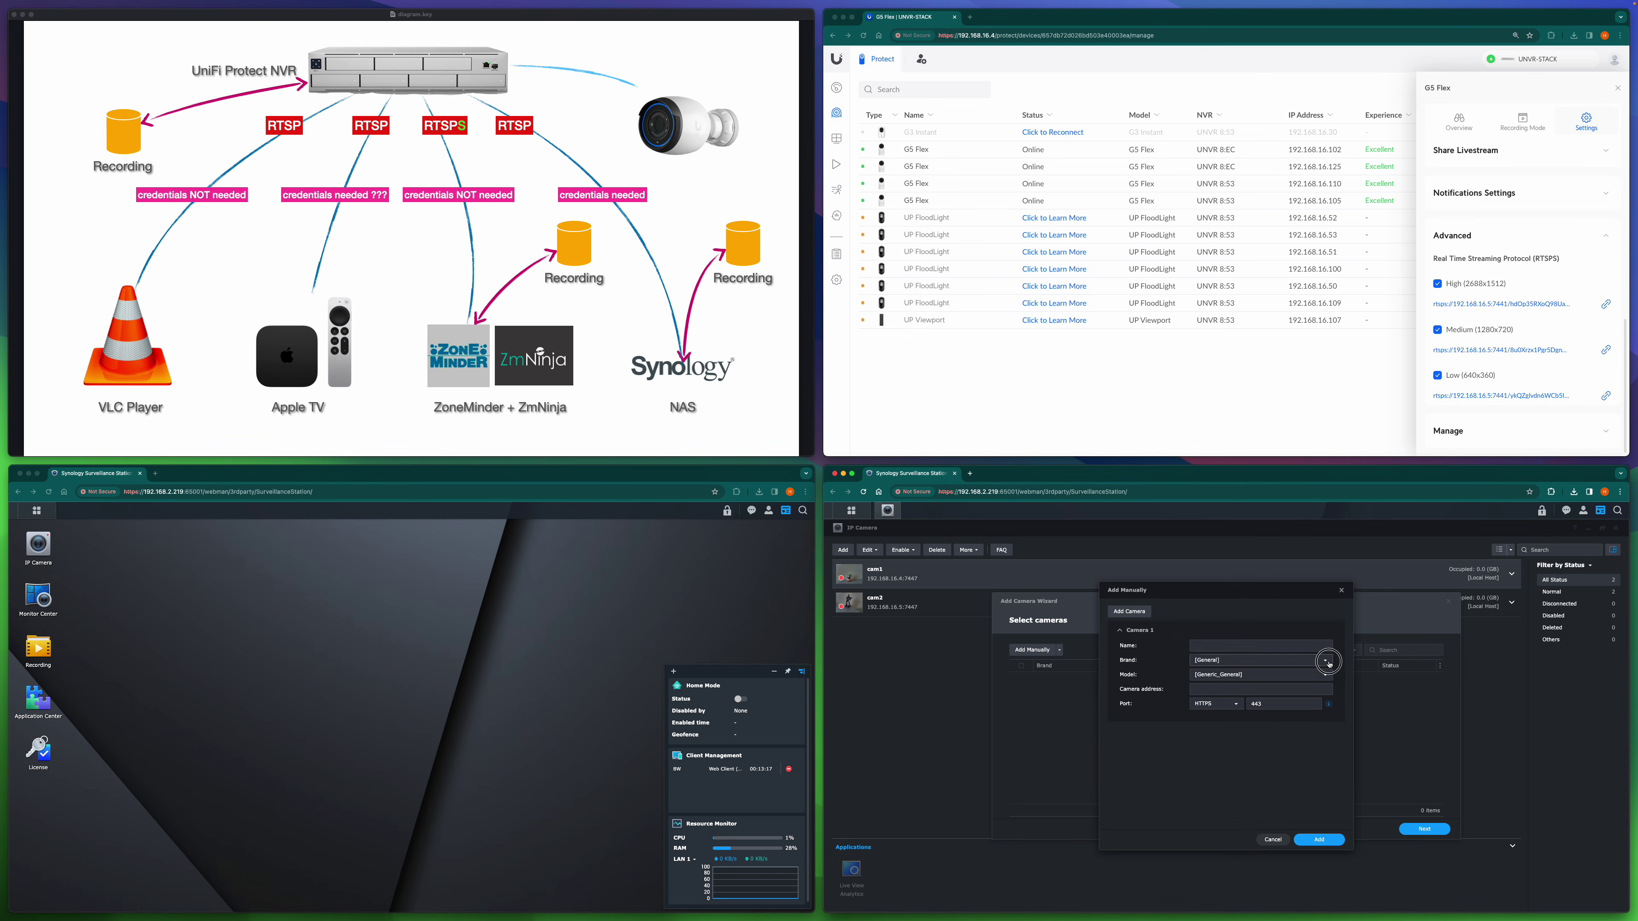
type("192.168.16.5:7447/hdOp35RXoQ98Ua6X")
left_click(1244, 645)
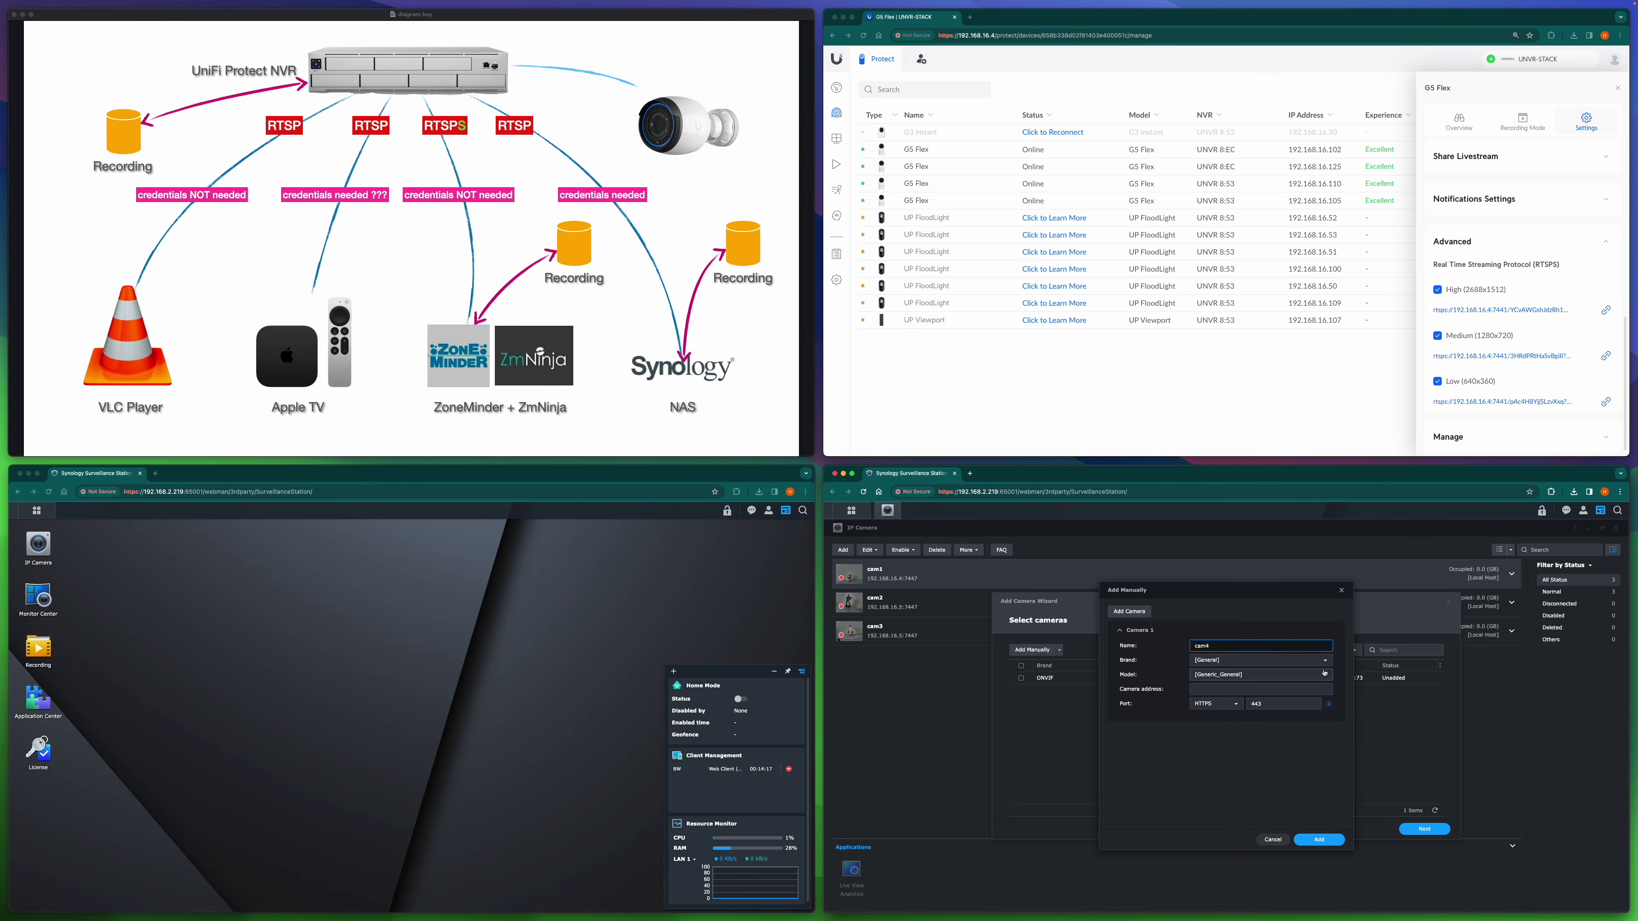
left_click(1423, 829)
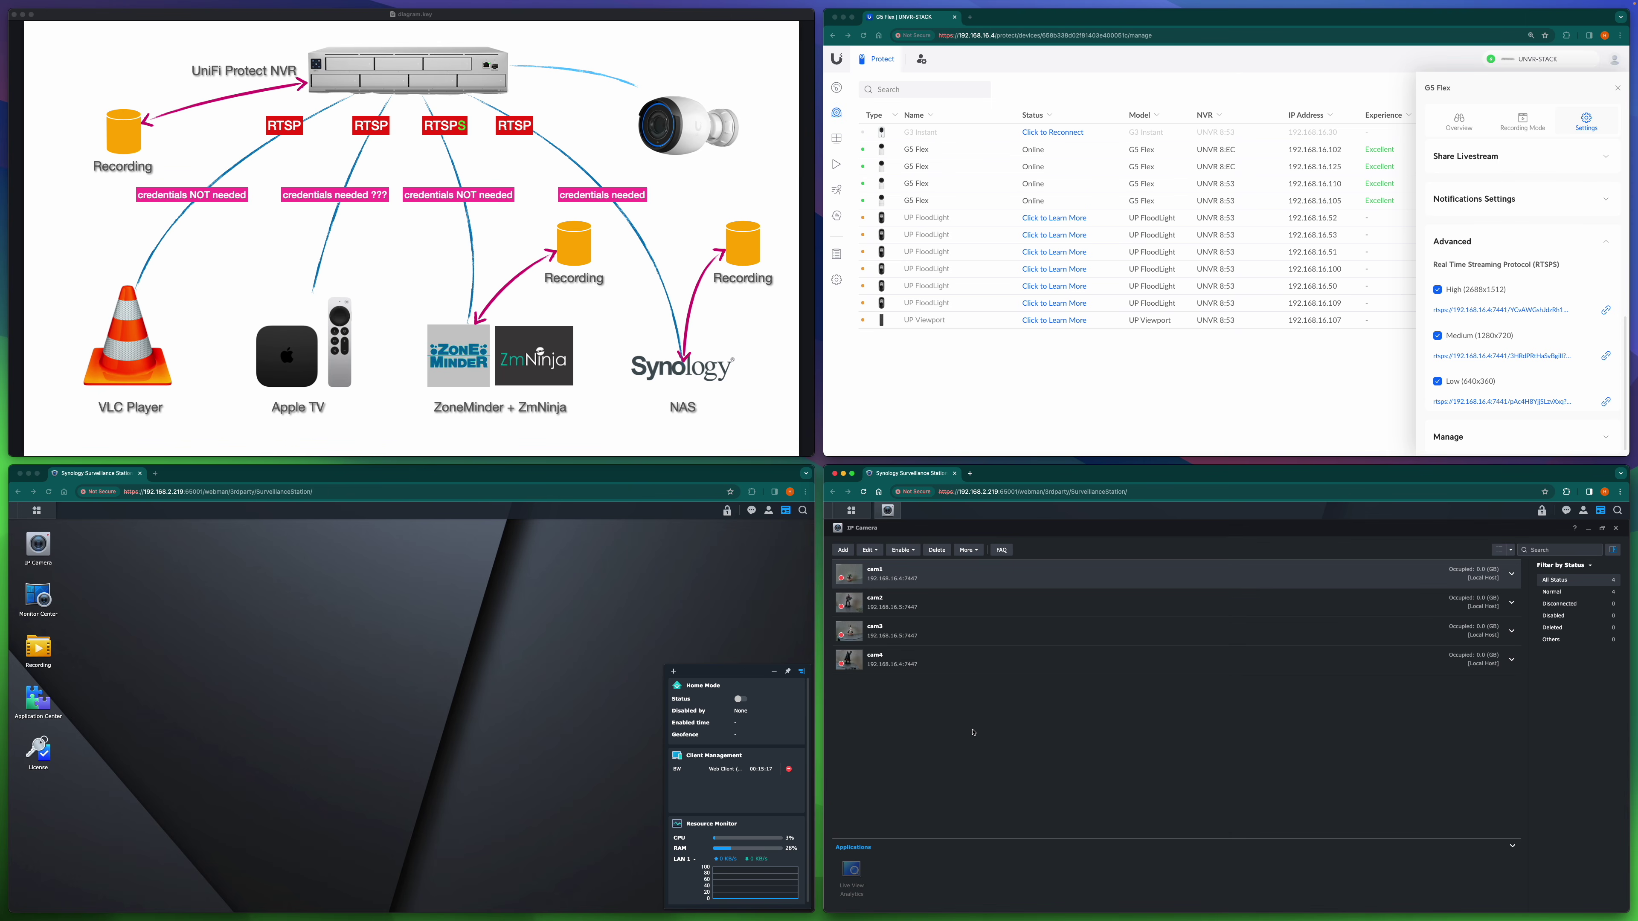
left_click(286, 696)
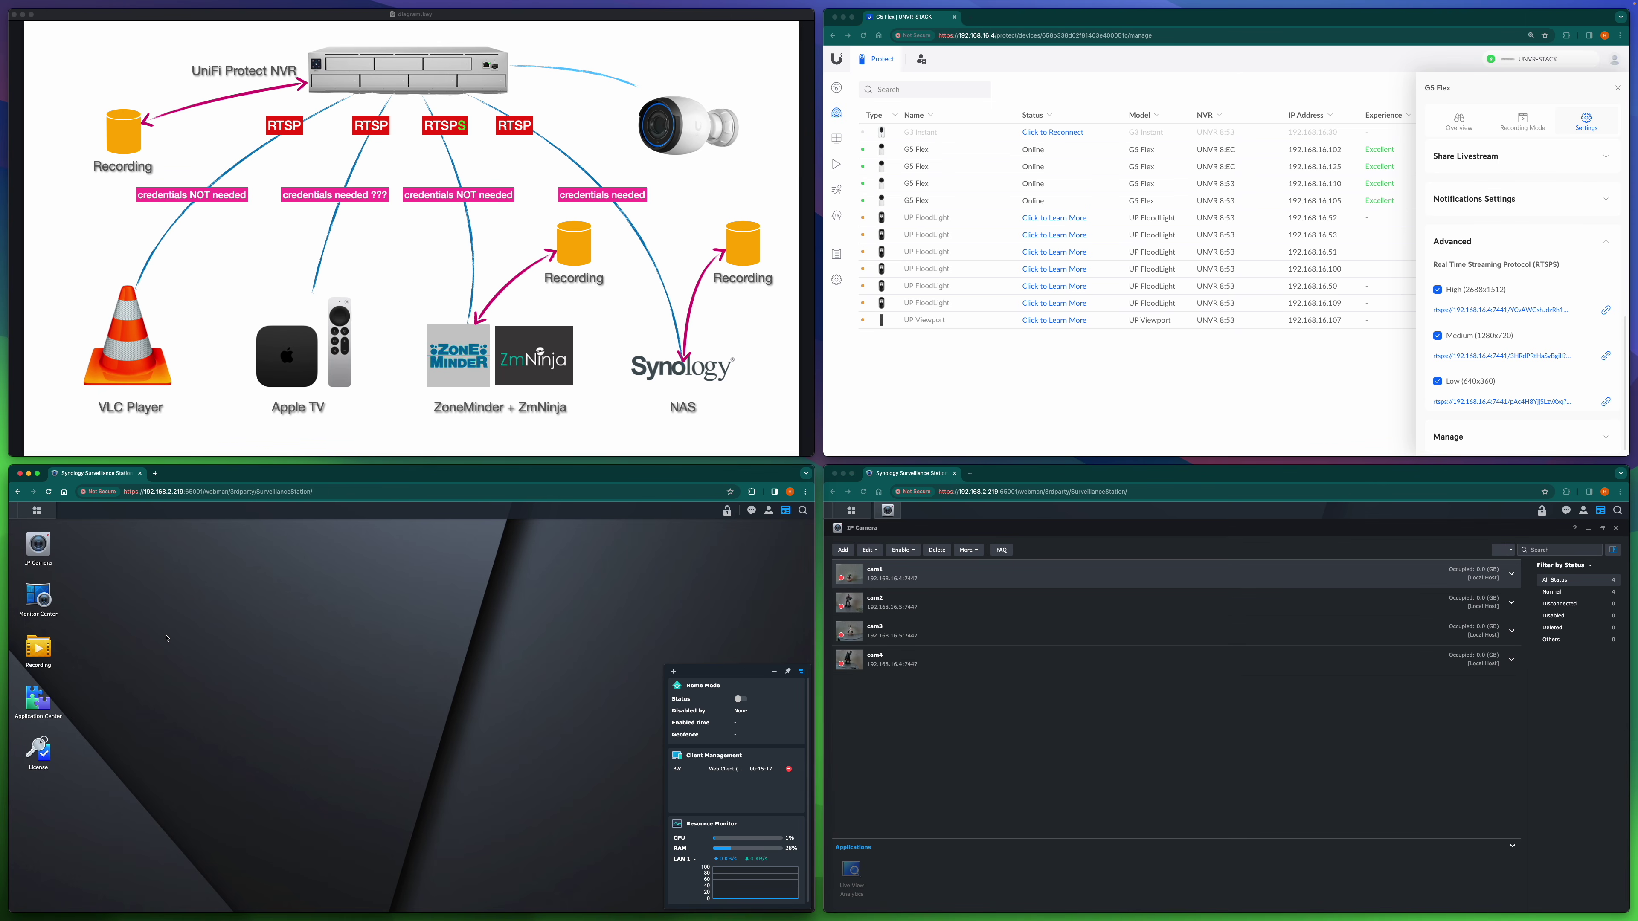
Step: Open Monitor Center and show the cam1–cam4 live feeds full screen
left_click(39, 598)
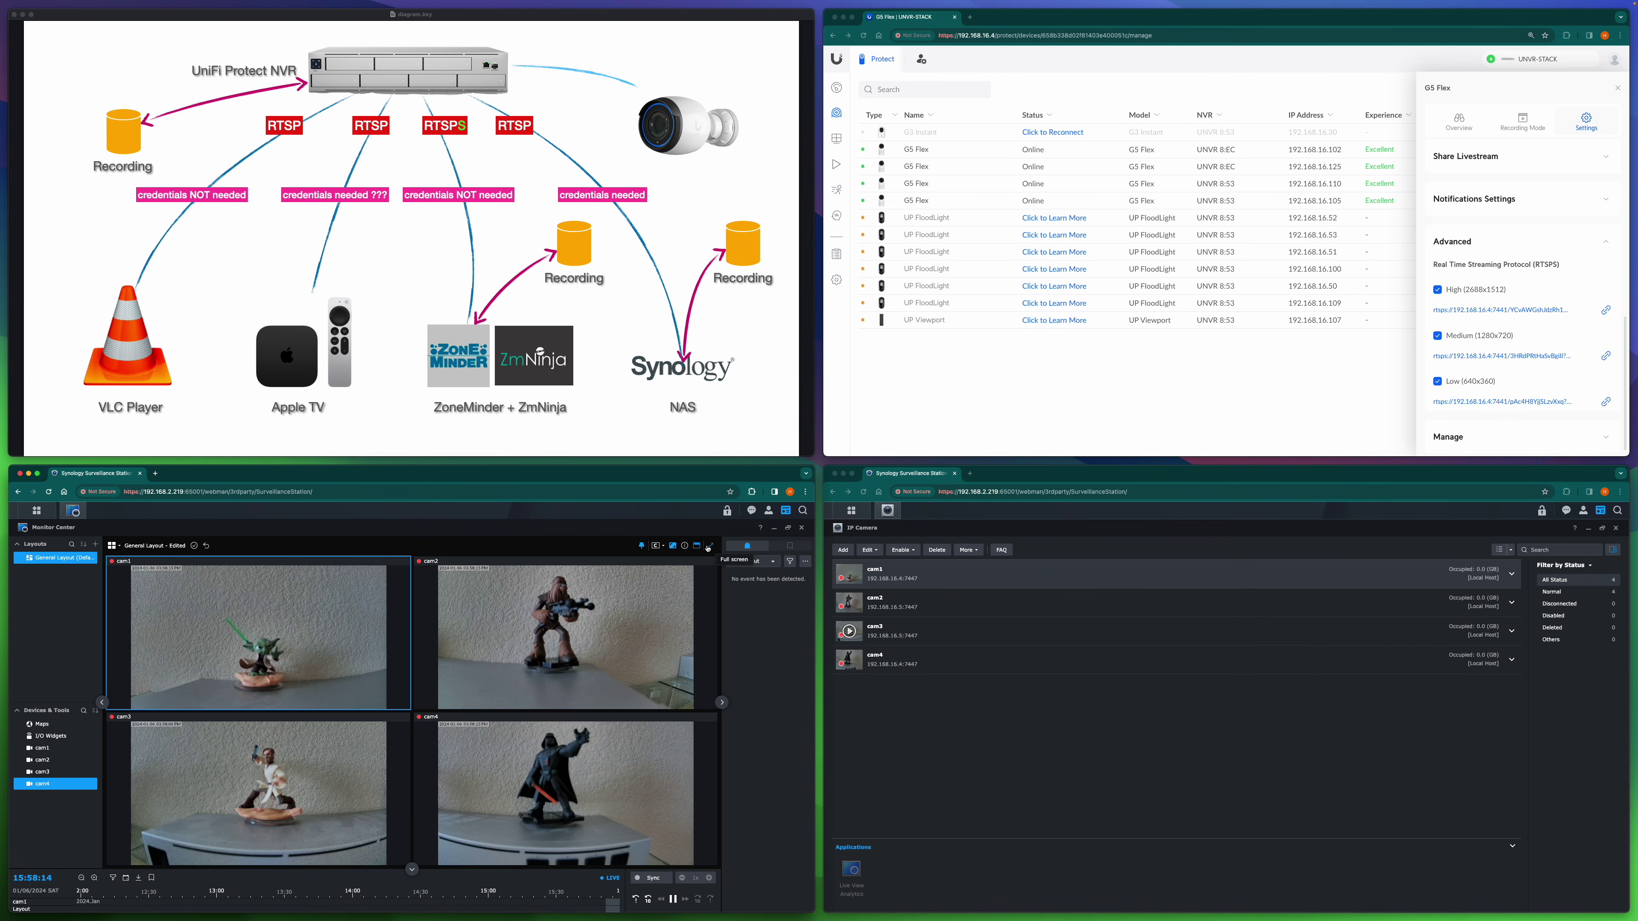
left_click(707, 548)
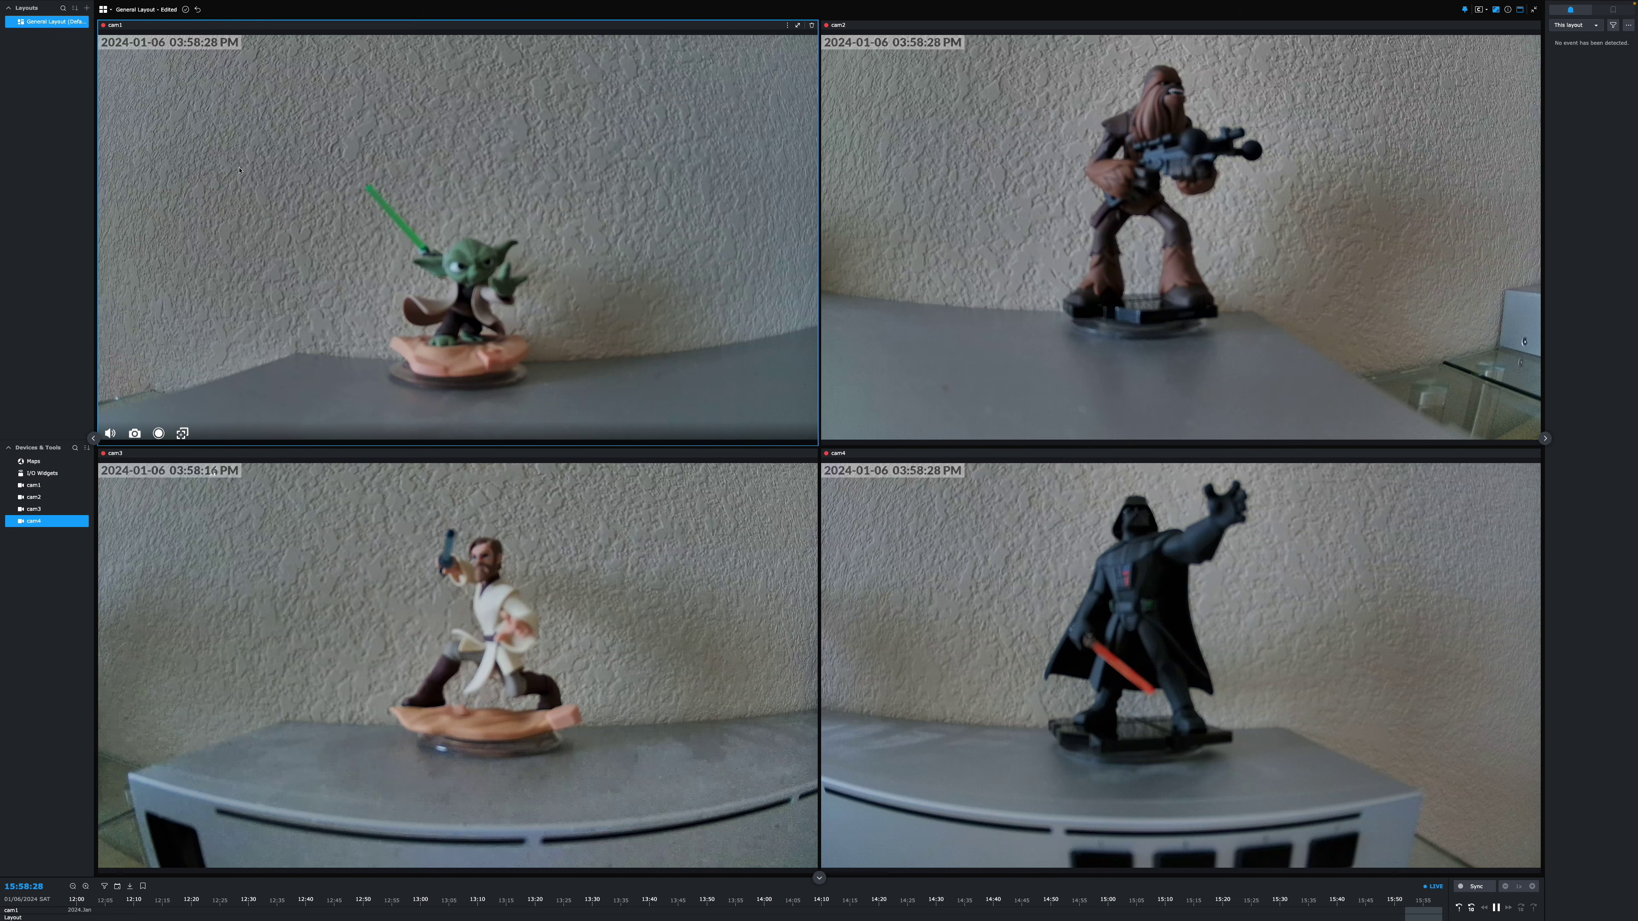